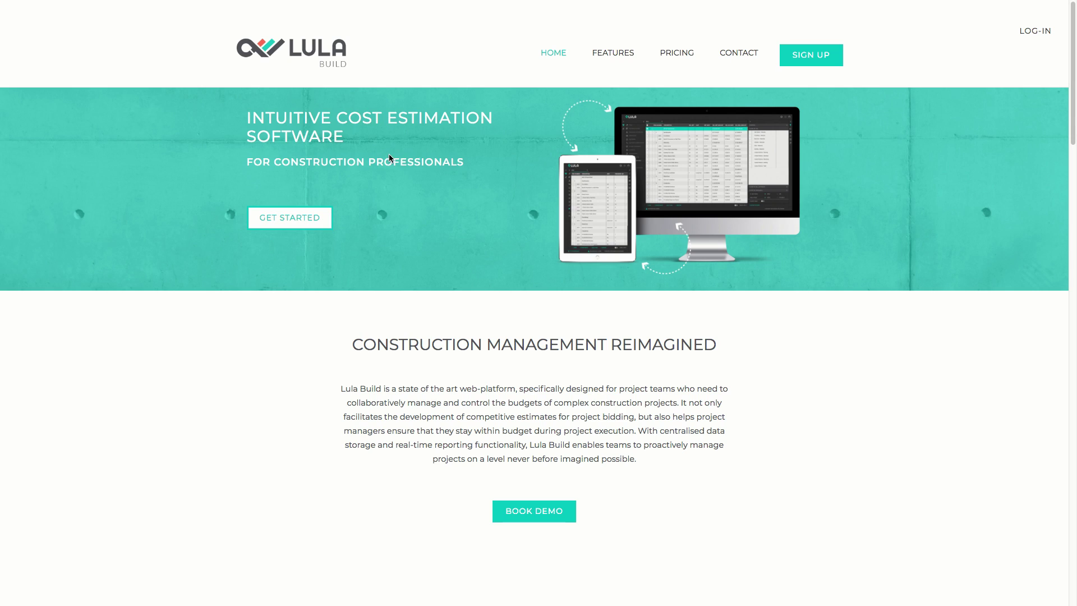
# Log in to Lula Build with the first saved account e-mail and its stored password
pyautogui.moveTo(360, 3)
pyautogui.click(1034, 34)
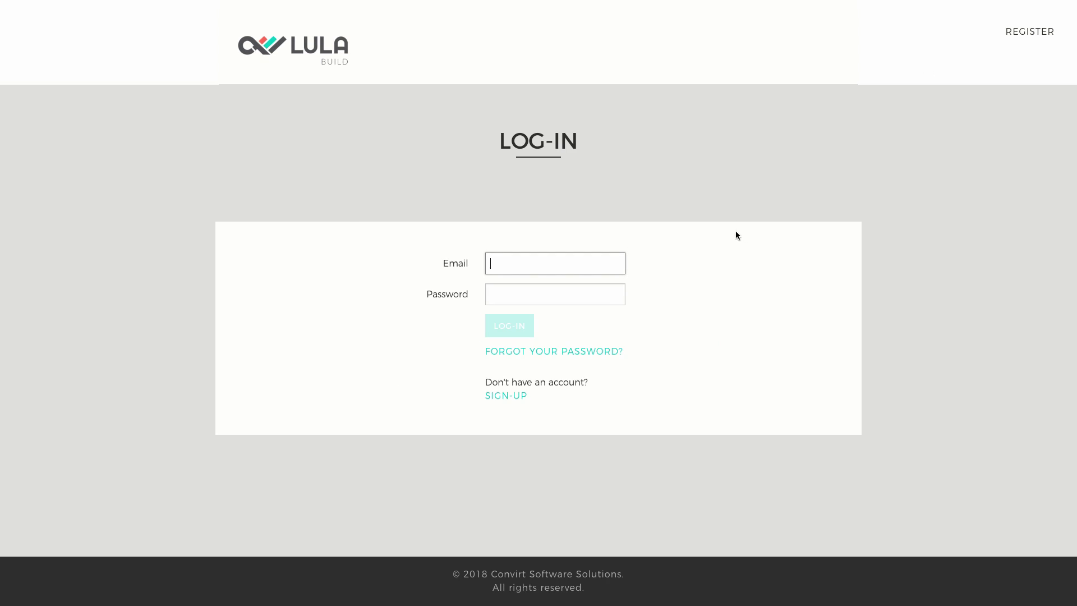
pyautogui.click(522, 263)
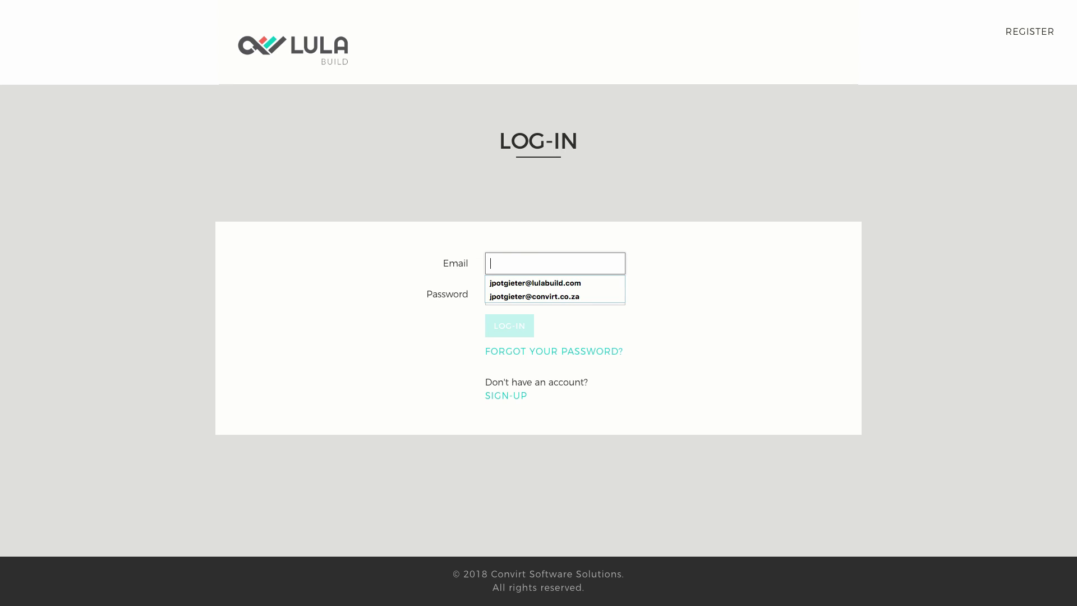
pyautogui.press('Down')
pyautogui.press('Return')
pyautogui.click(520, 333)
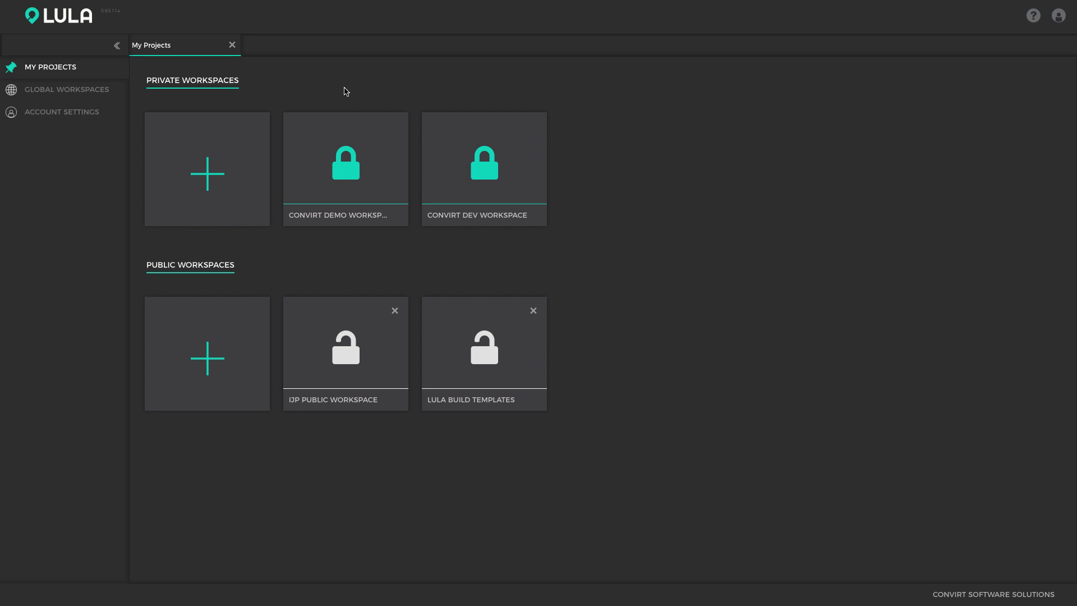
# Open the Small Building (demo) project from the Temporary Projects folder of the Convirt Demo Workspace
pyautogui.click(346, 132)
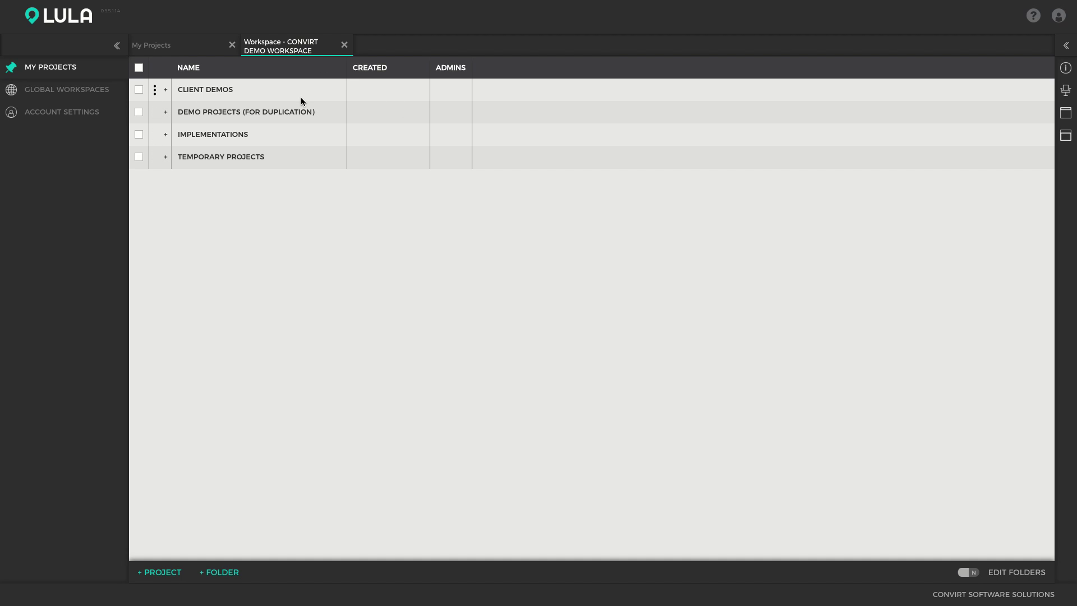
pyautogui.click(166, 157)
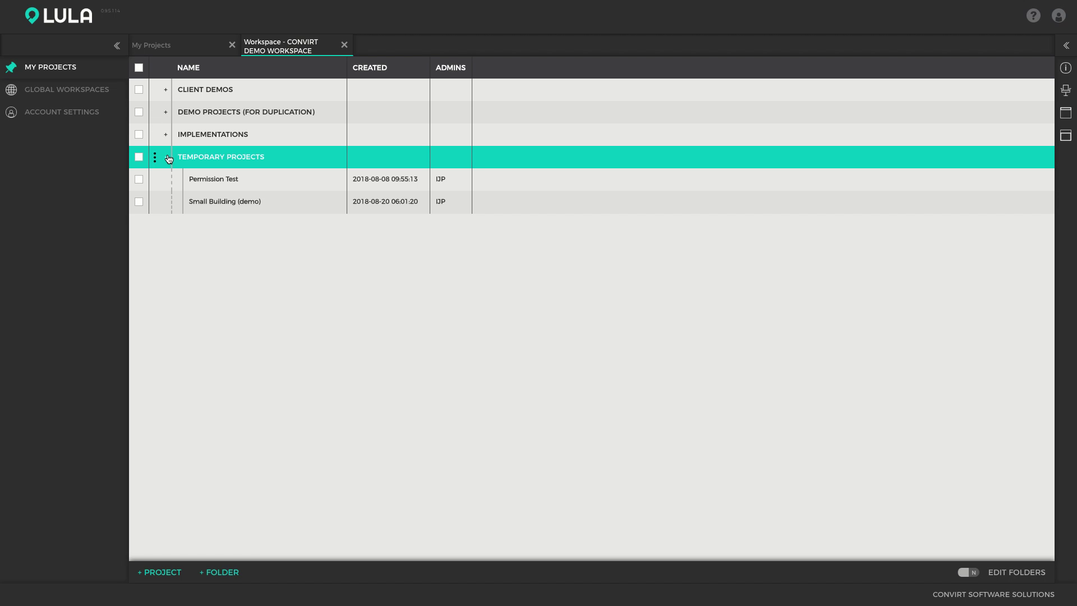
pyautogui.click(244, 205)
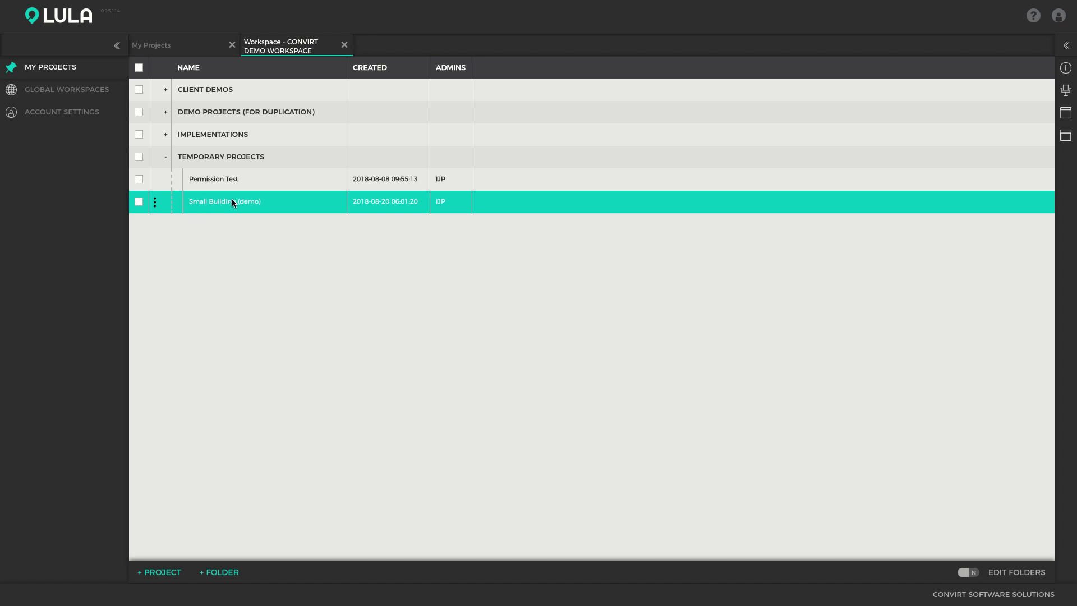
pyautogui.doubleClick(225, 201)
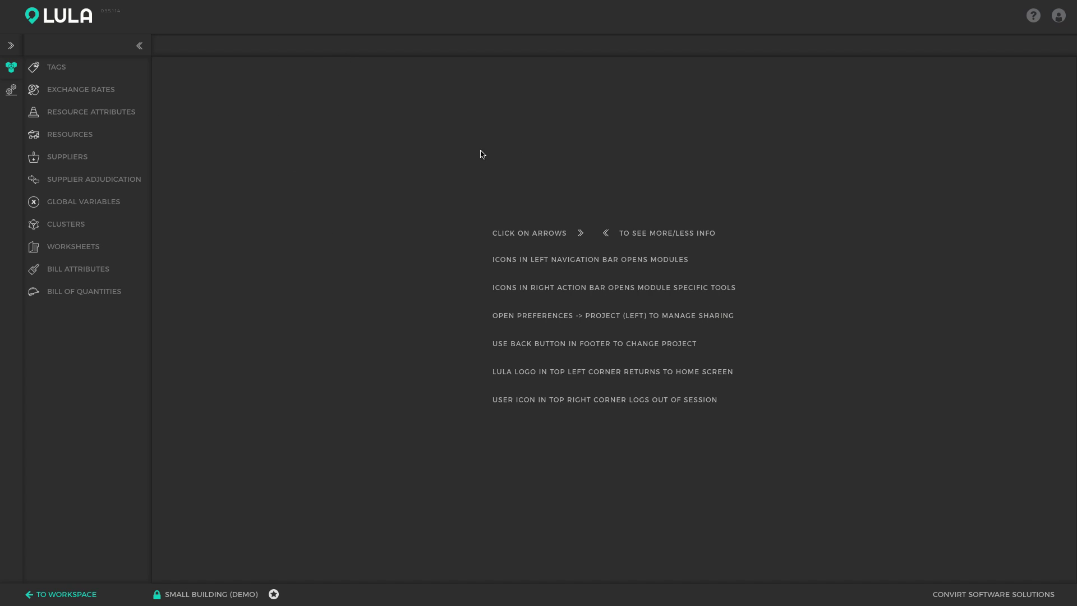
# Try expanding and collapsing the main navigation bar and the module list
pyautogui.click(9, 46)
pyautogui.click(68, 46)
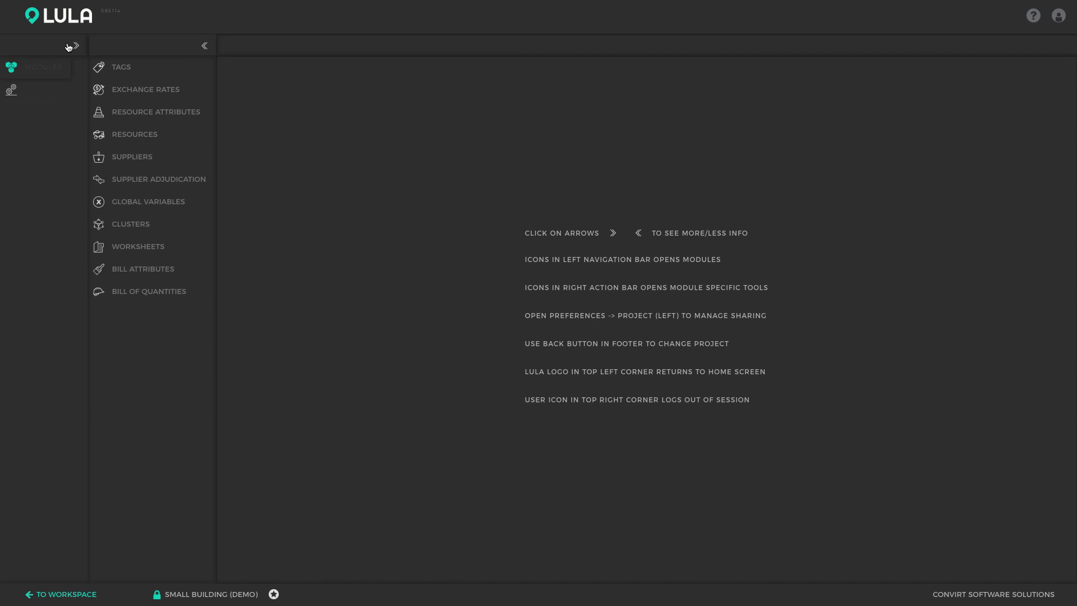
pyautogui.click(92, 46)
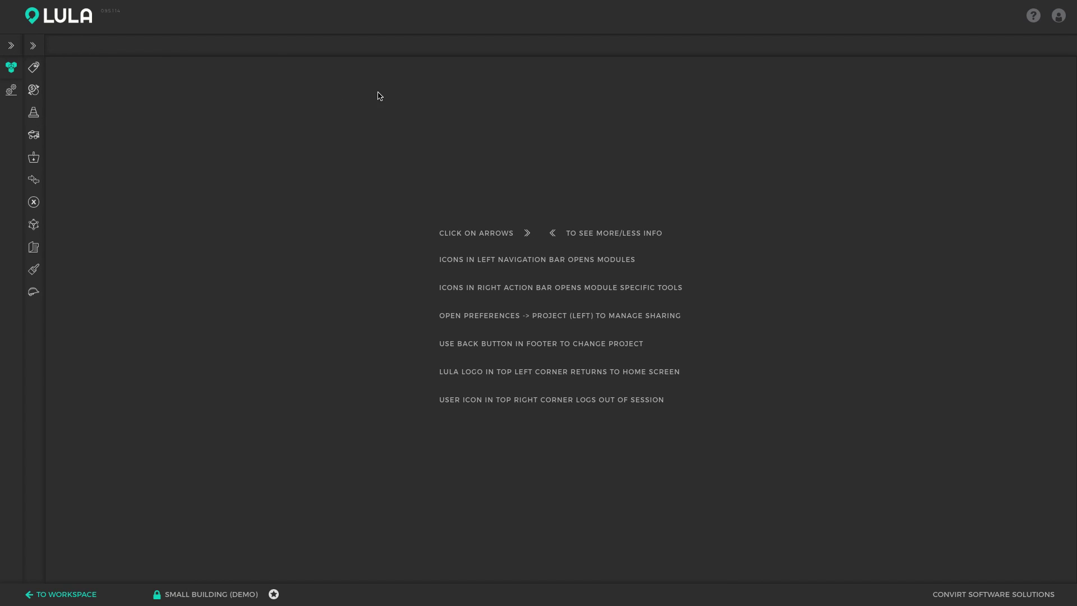
pyautogui.click(33, 45)
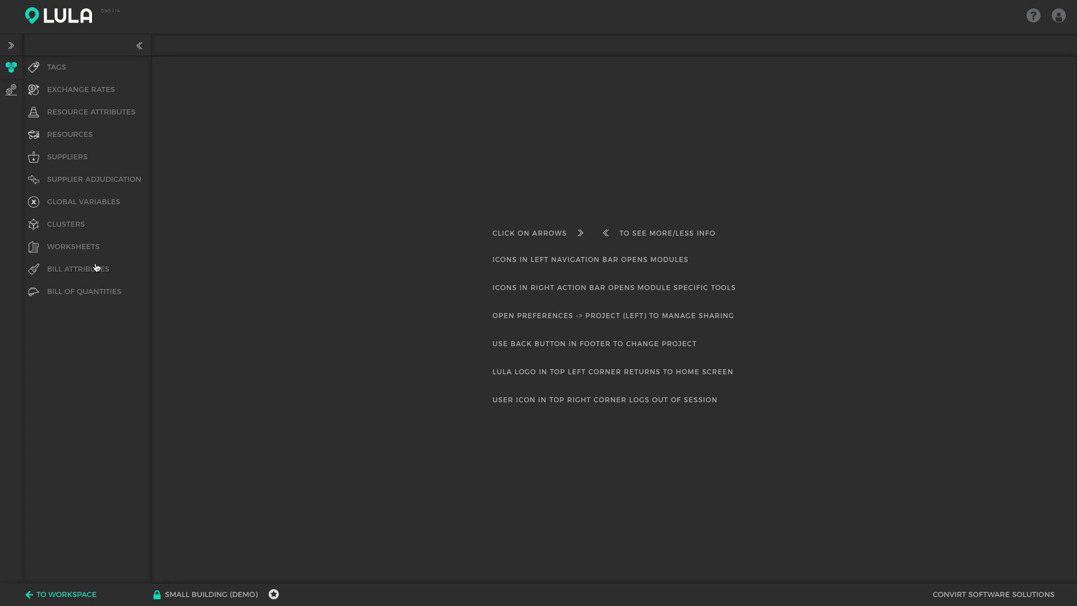
# Open the project's bill of quantities and collapse the module list to icons only
pyautogui.click(93, 296)
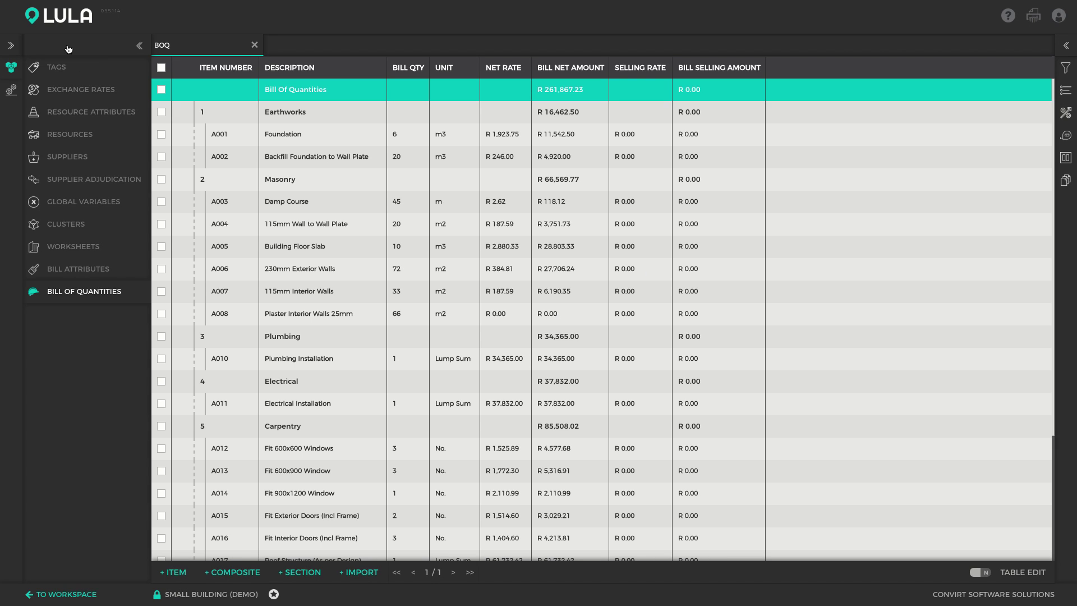
pyautogui.click(68, 49)
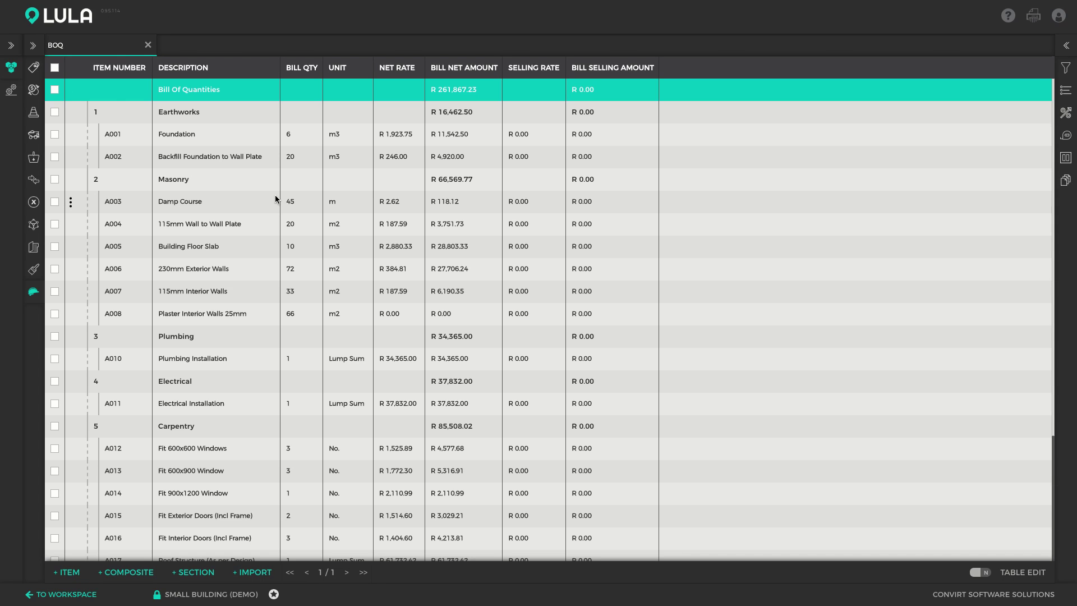
# Examine the bill of quantities, including its overall total row and the Earthworks, Masonry, Plumbing and Carpentry sections
pyautogui.scroll(-3, 344, 290)
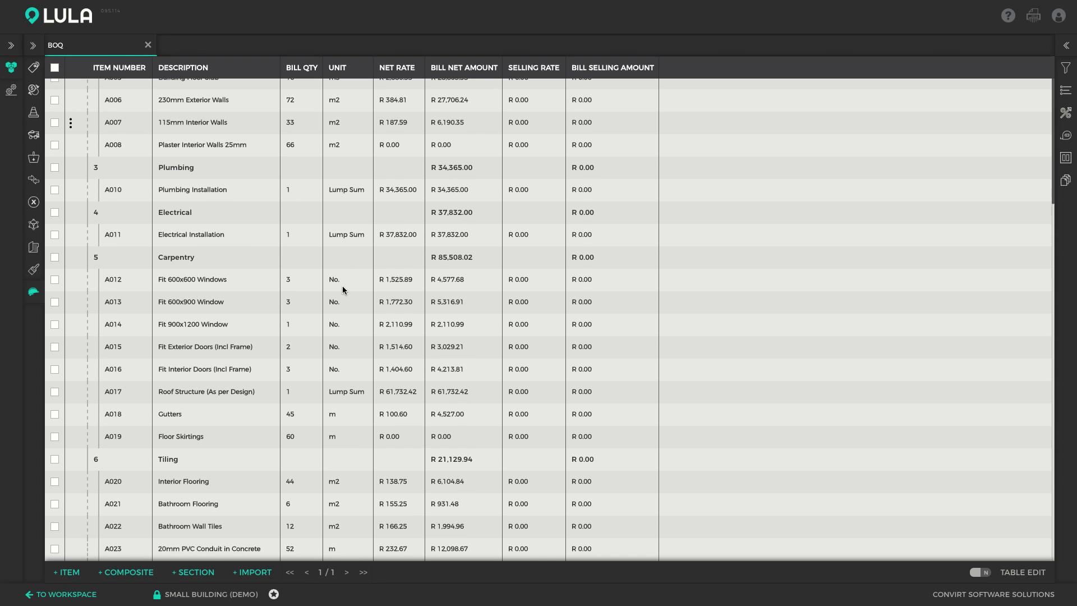
pyautogui.scroll(3, 344, 290)
pyautogui.click(326, 134)
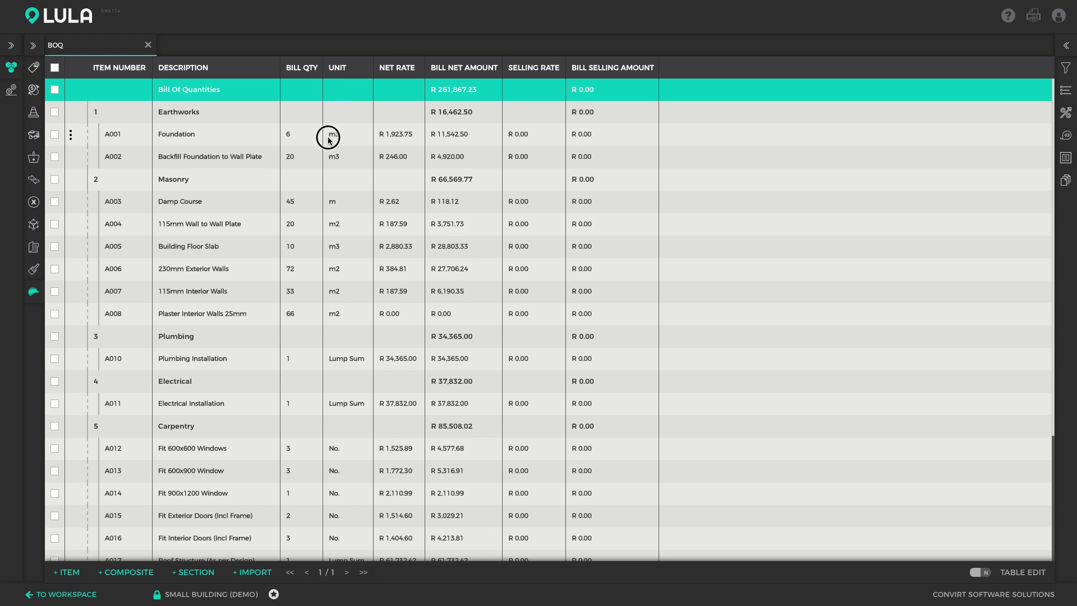
pyautogui.click(333, 93)
pyautogui.click(262, 118)
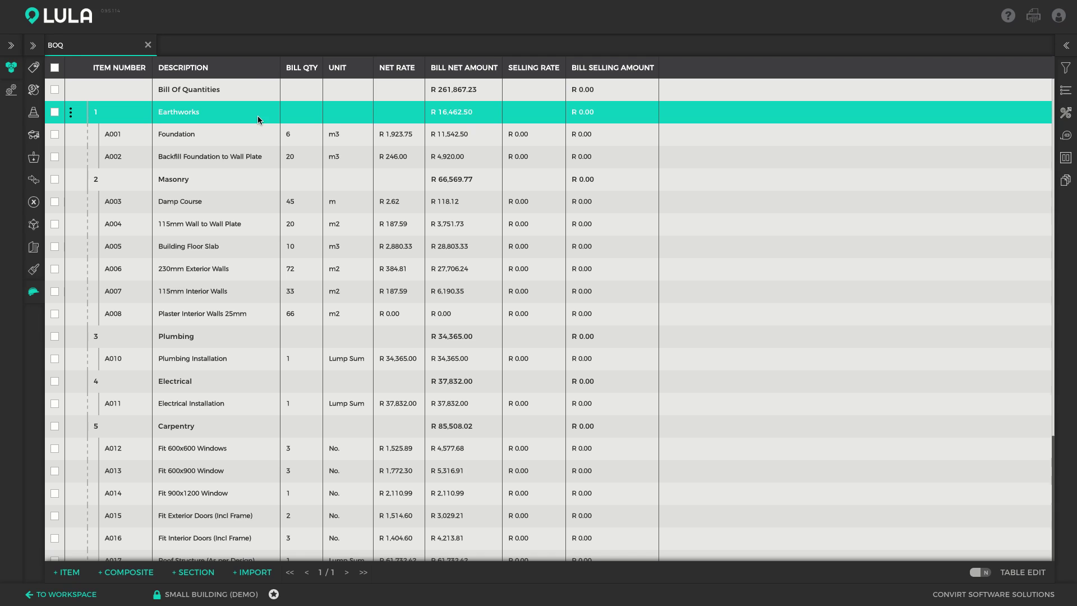
pyautogui.click(188, 184)
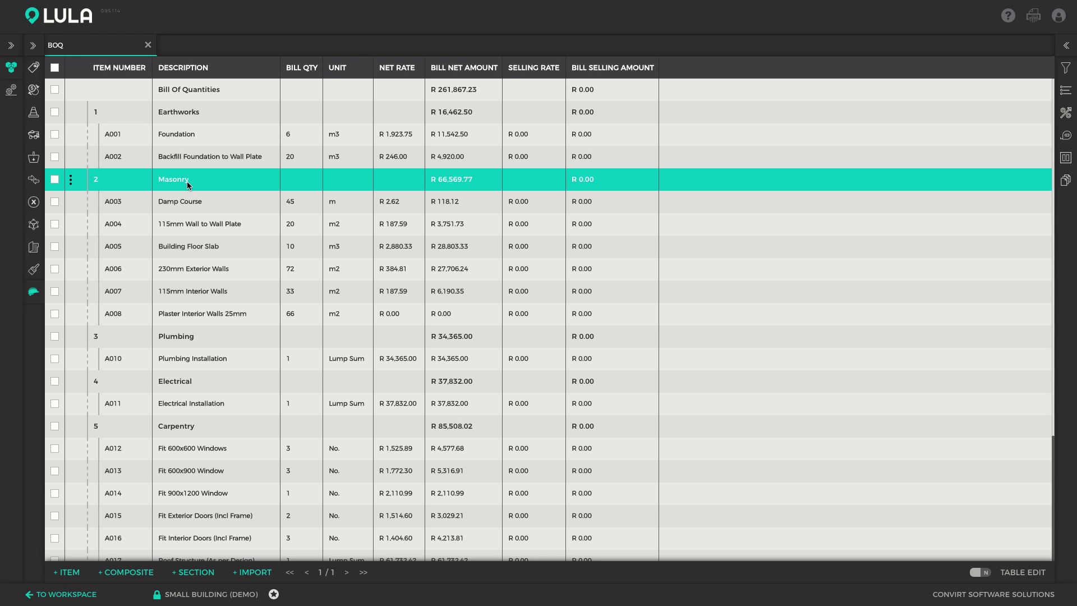
pyautogui.click(185, 343)
pyautogui.click(211, 430)
pyautogui.scroll(-3, 225, 404)
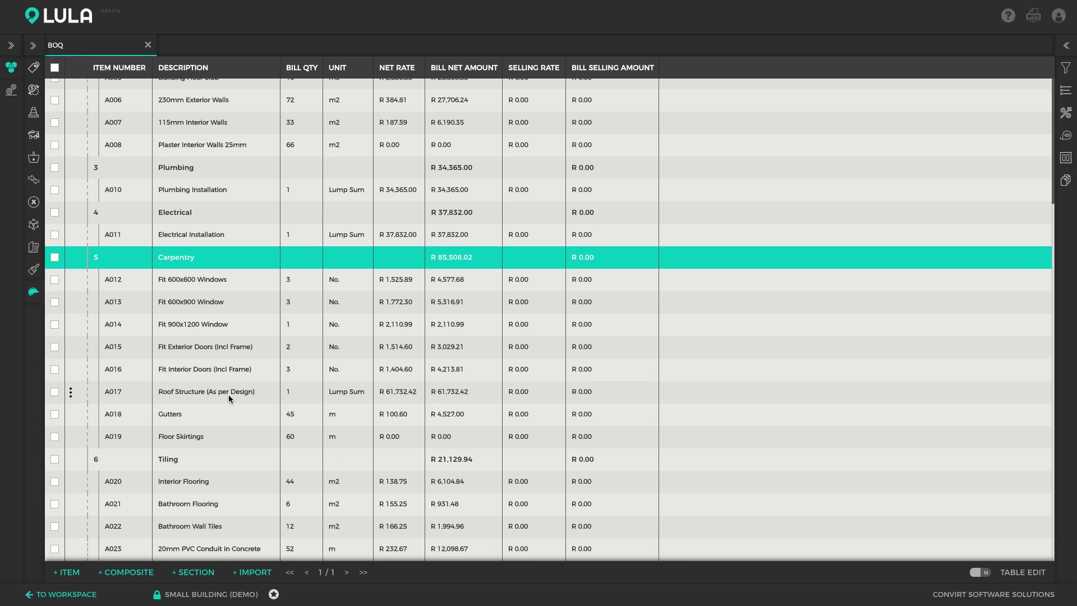
pyautogui.scroll(3, 231, 392)
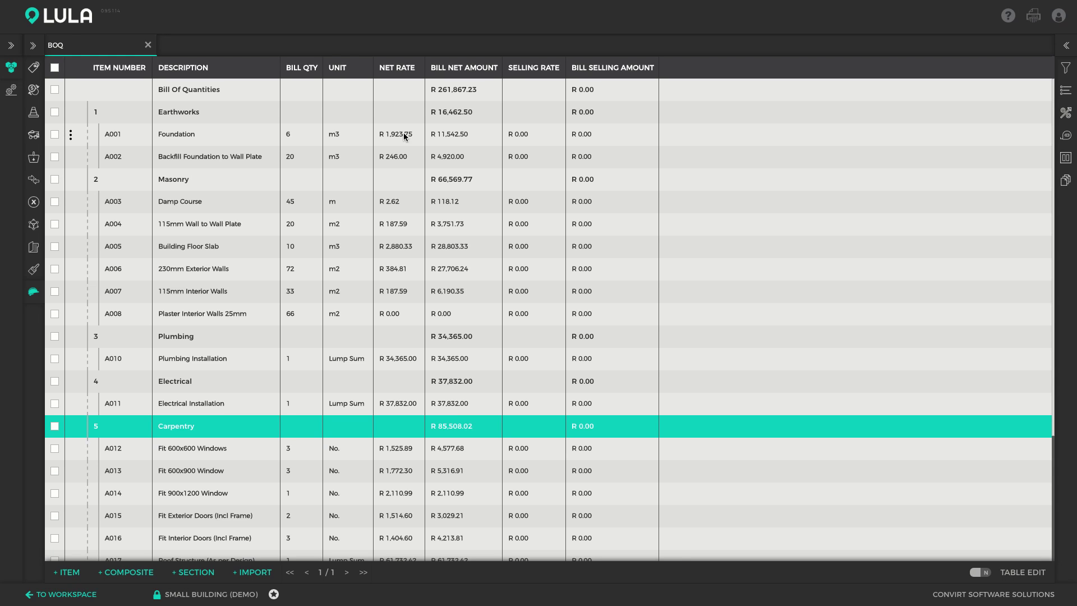
# Open the Plaster Interior Walls 25mm item from the Masonry section in the item editor and widen its explorer pane
pyautogui.click(185, 310)
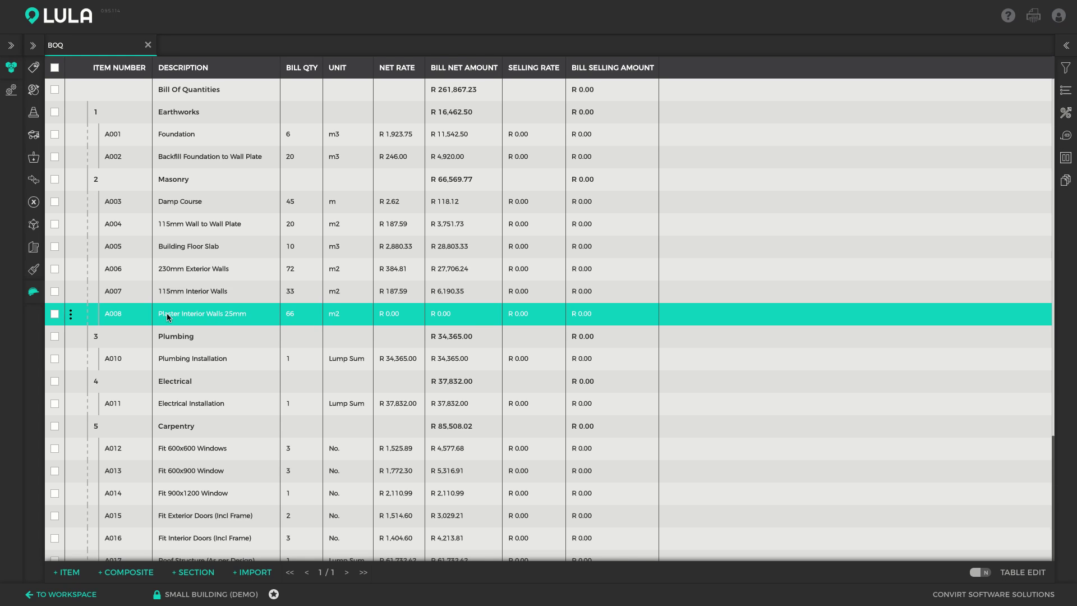
pyautogui.doubleClick(209, 313)
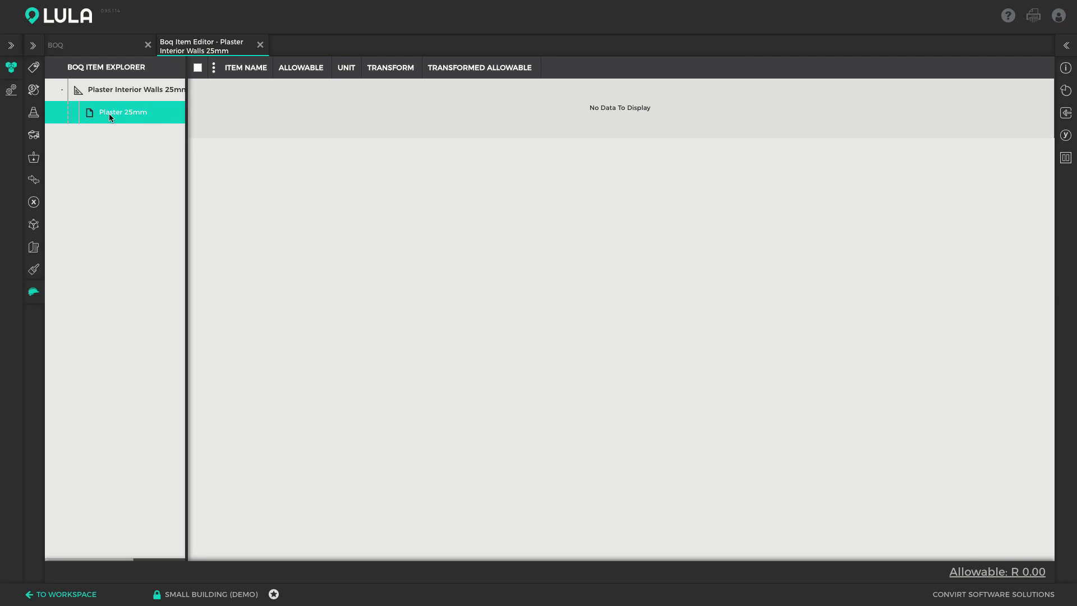
pyautogui.moveTo(187, 117); pyautogui.dragTo(232, 118)
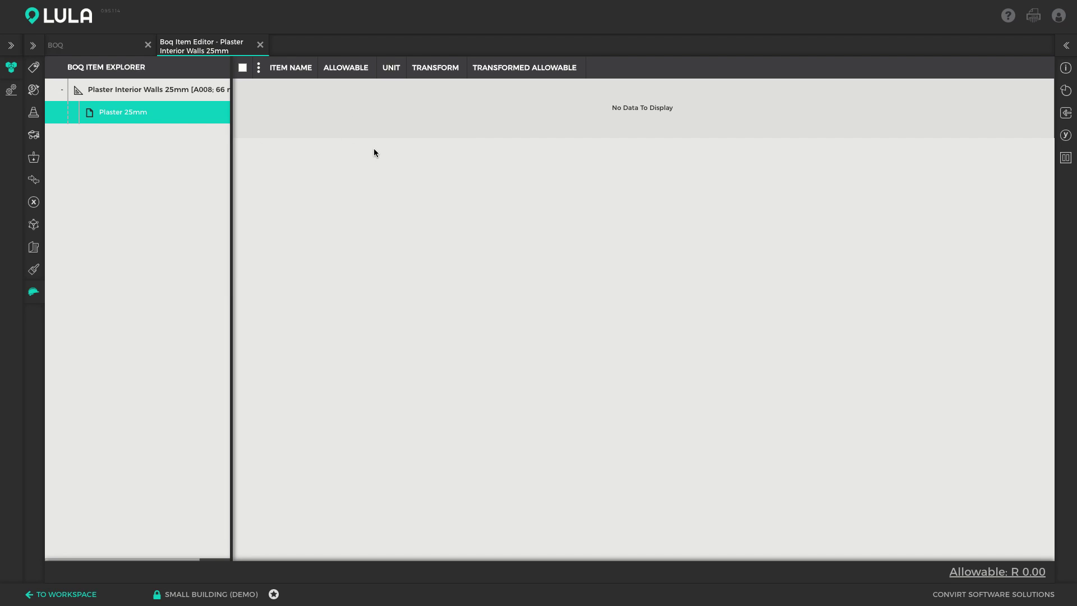
# Open the project's resources and examine the labour and material entries, including General Labour, Bricklayer, Carpenter, Bricks and Cement (50kg Pocket)
pyautogui.click(35, 136)
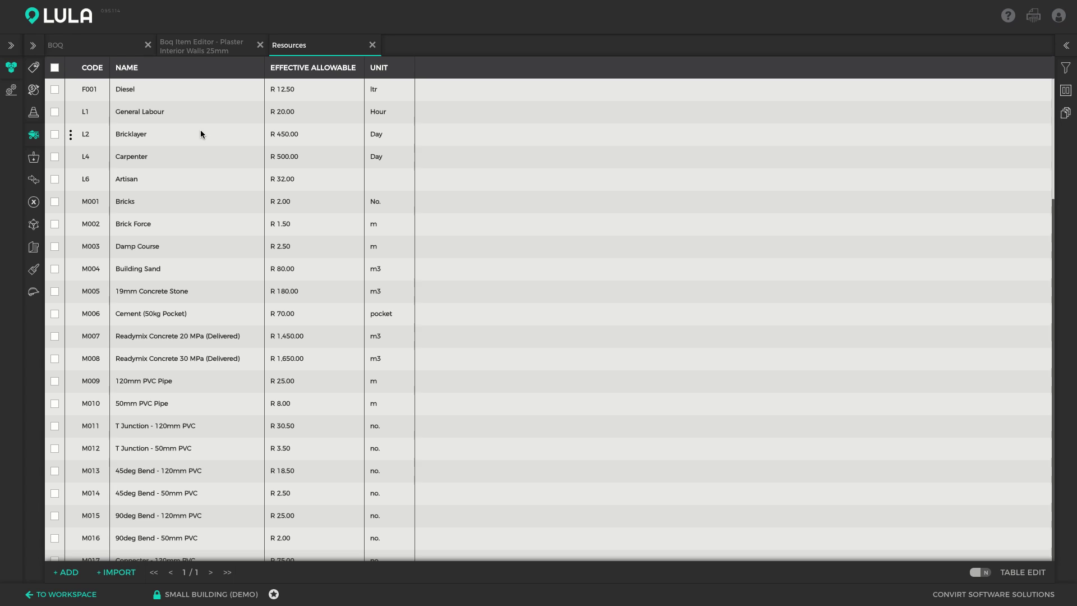
pyautogui.click(205, 132)
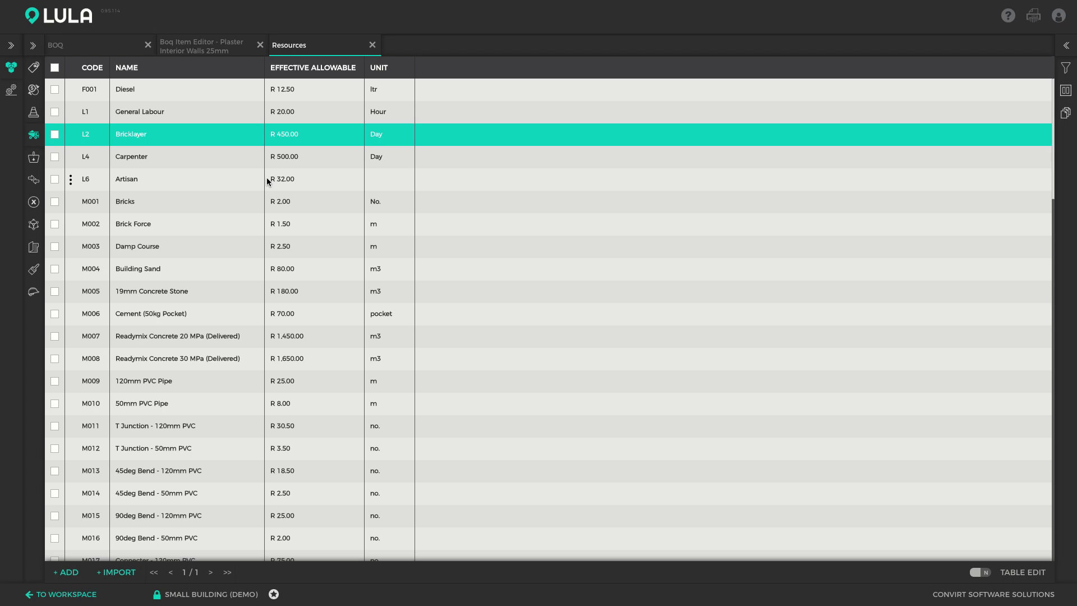
pyautogui.scroll(-3, 189, 169)
pyautogui.scroll(-20, 190, 172)
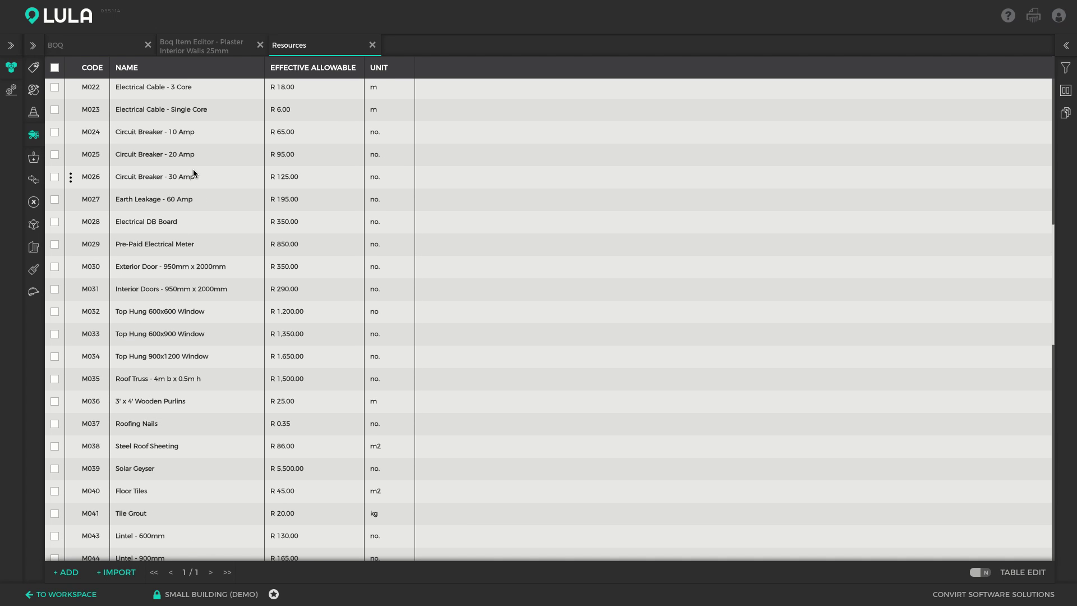
pyautogui.scroll(20, 201, 184)
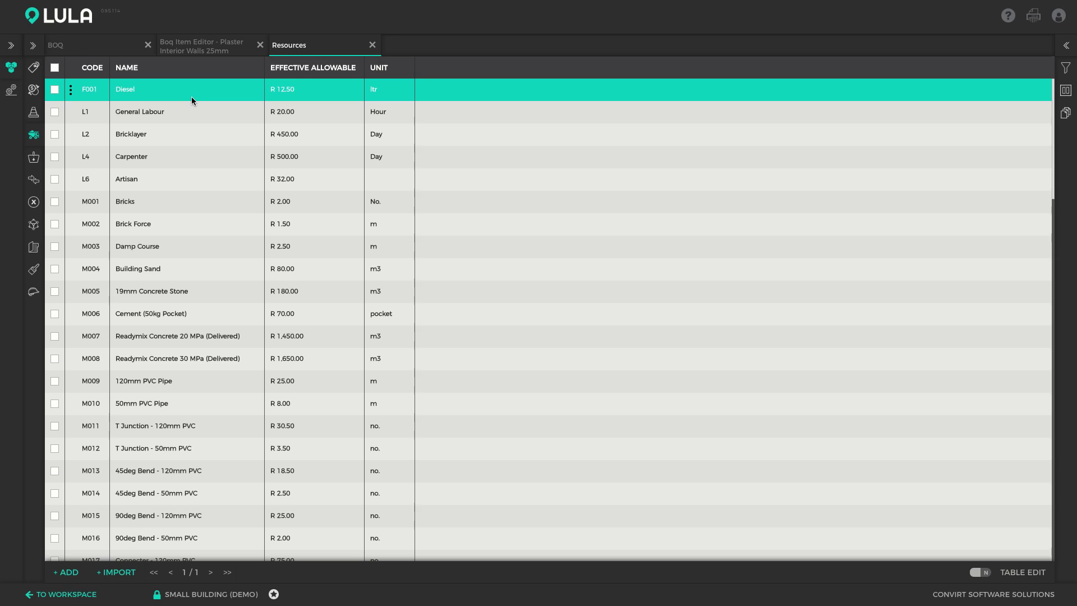
pyautogui.click(128, 114)
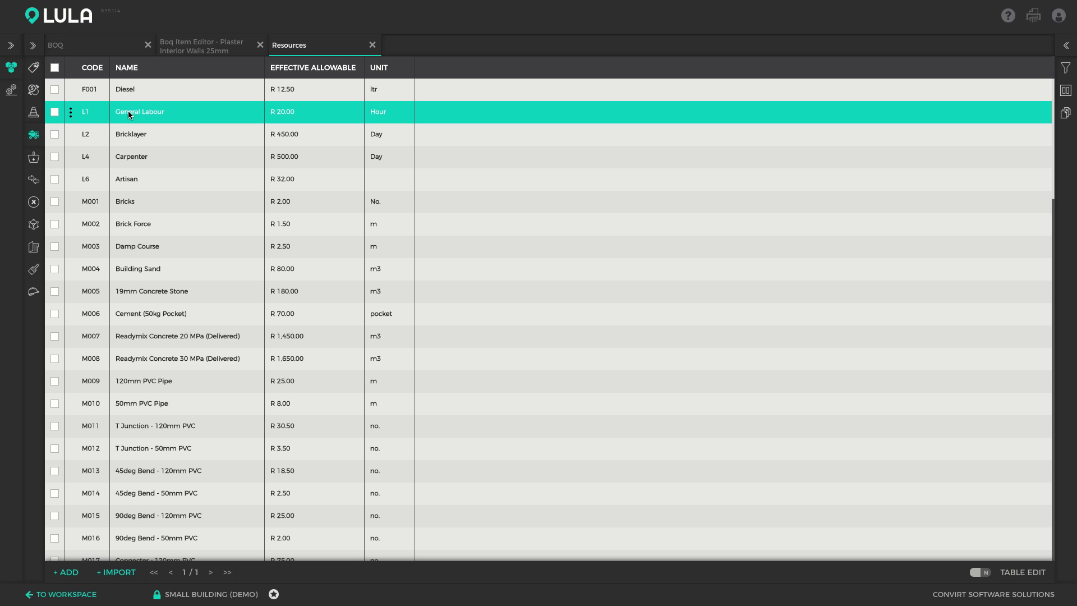
pyautogui.click(176, 156)
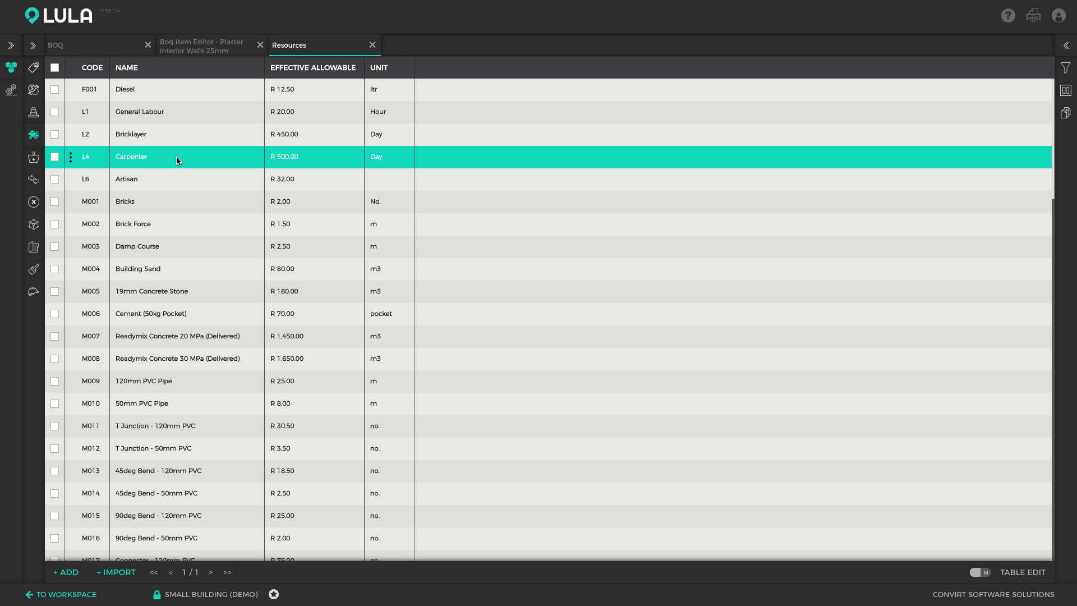
pyautogui.click(156, 202)
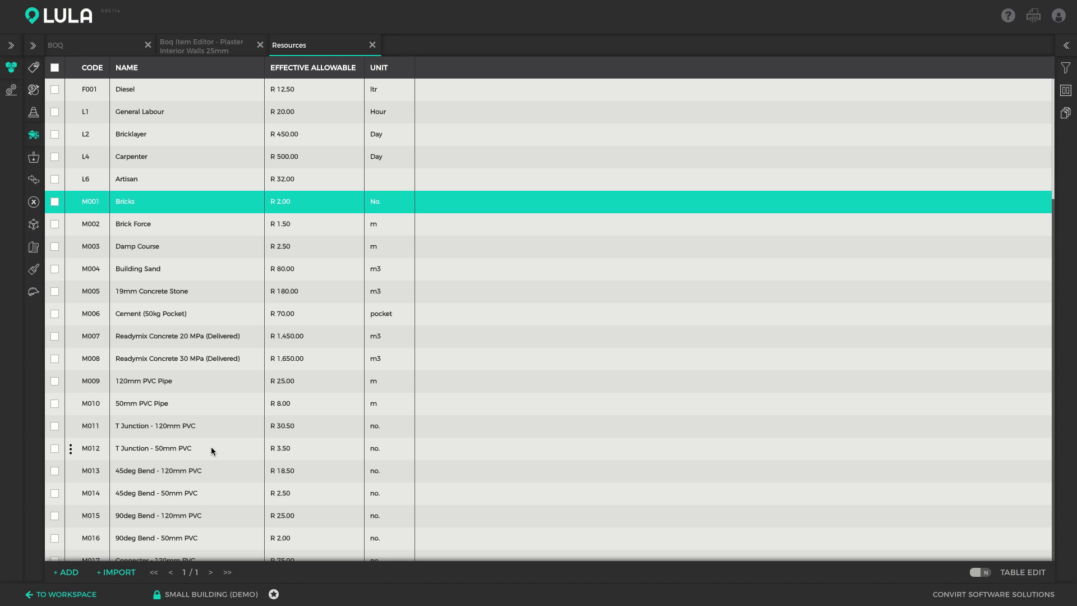
pyautogui.click(314, 307)
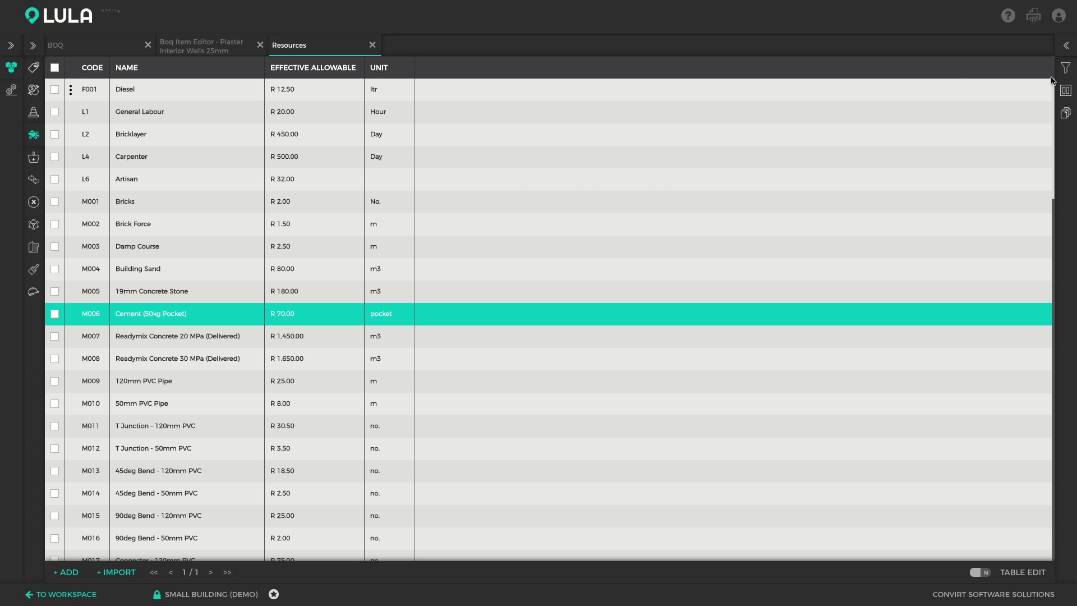
# Open the filter options for the resources and activate their search field
pyautogui.click(1068, 69)
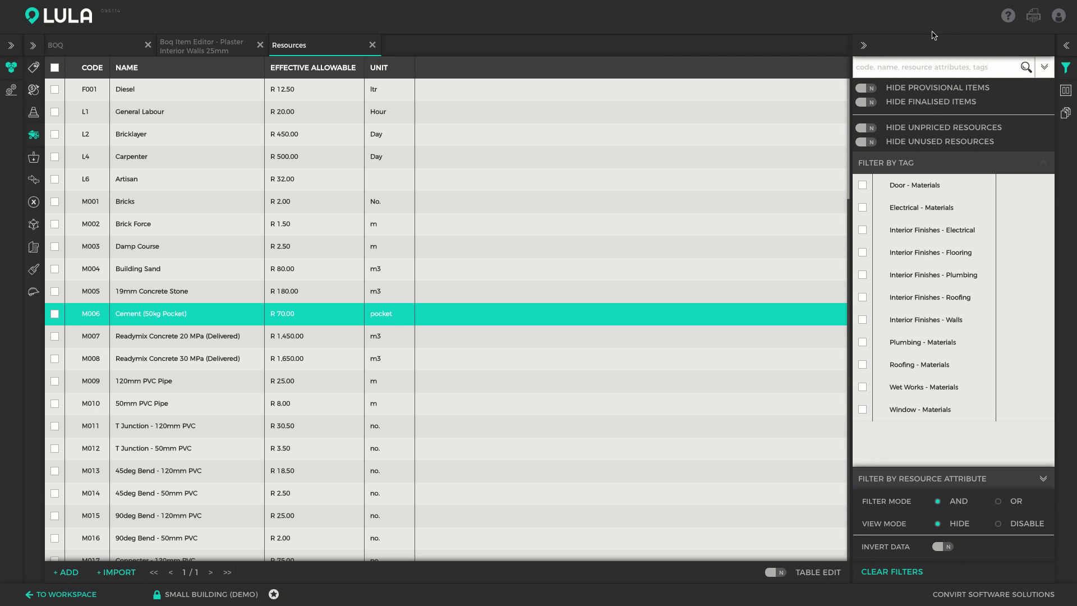
pyautogui.click(1066, 45)
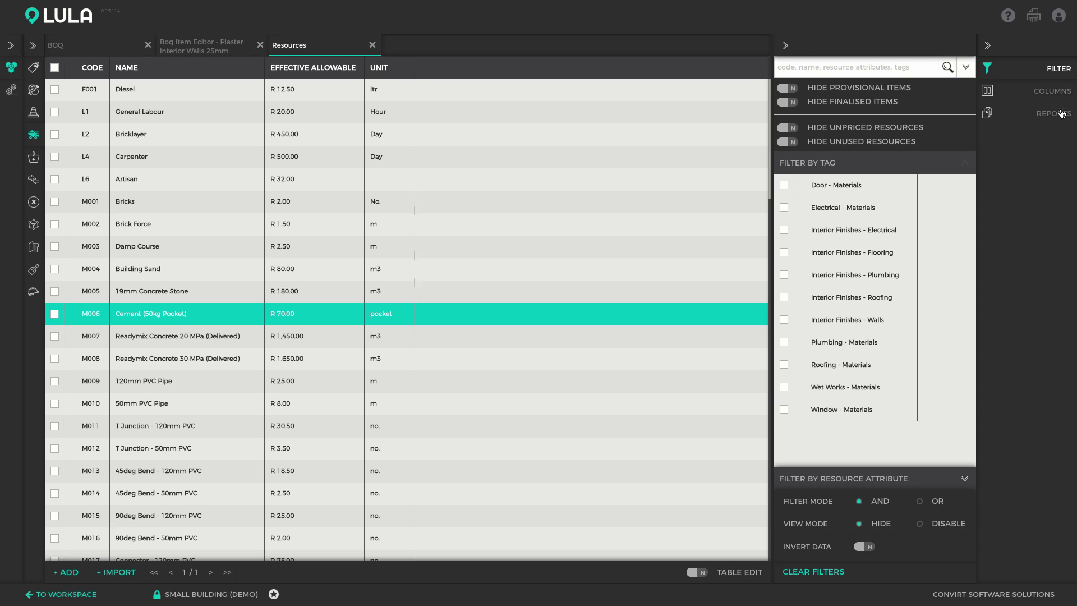
pyautogui.click(1047, 53)
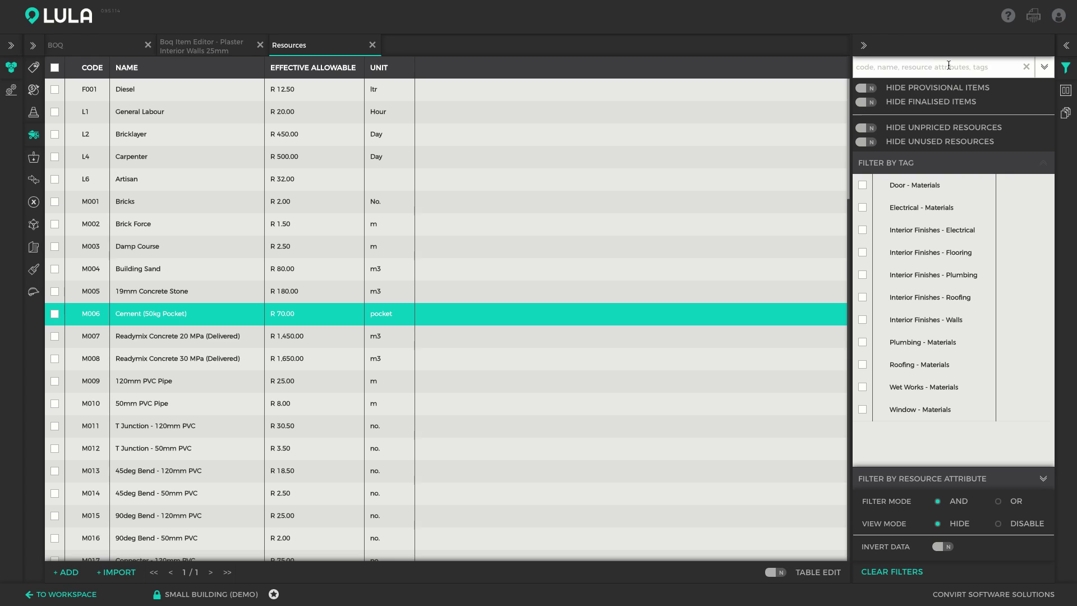
pyautogui.click(929, 69)
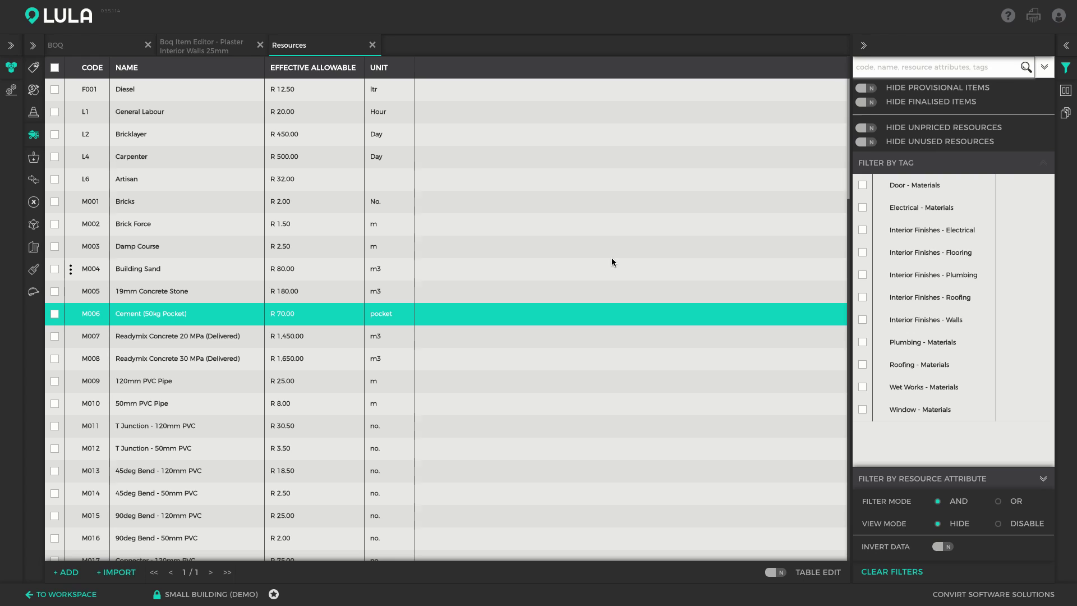
# Filter the resources by the Plumbing - Materials tag and remove that tag filter again
pyautogui.click(863, 343)
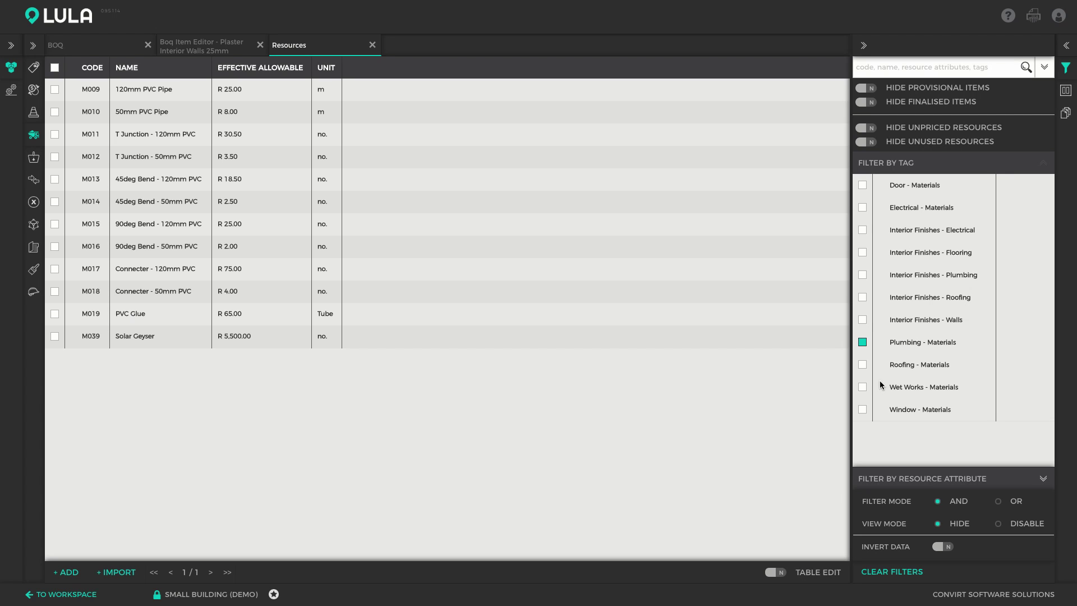
pyautogui.click(863, 342)
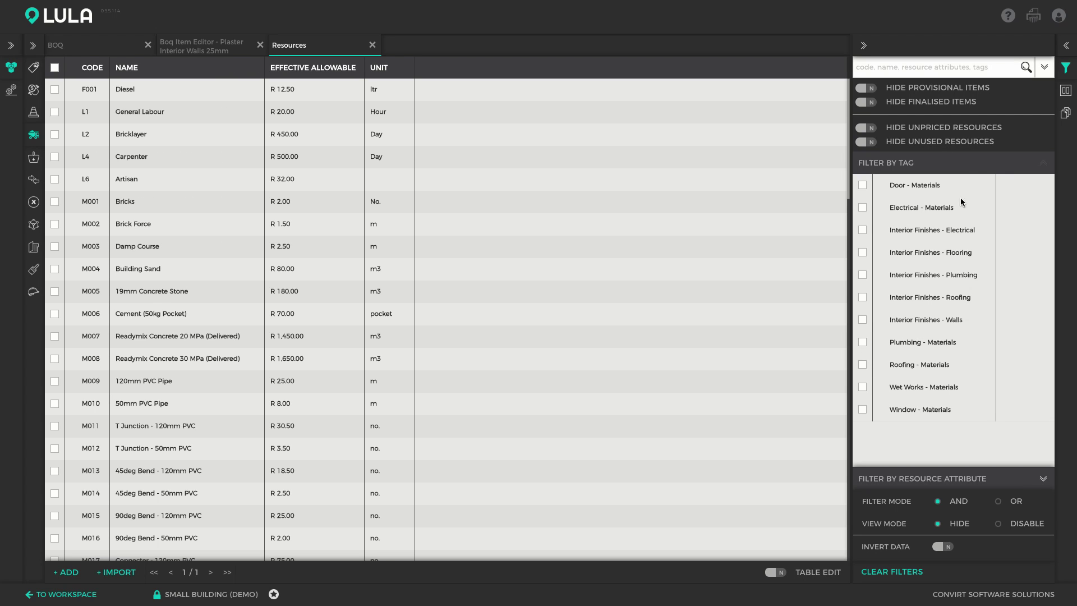
# Filter the resources by the Labour resource type and look through the General Labour, Bricklayer and Carpenter entries
pyautogui.click(1042, 479)
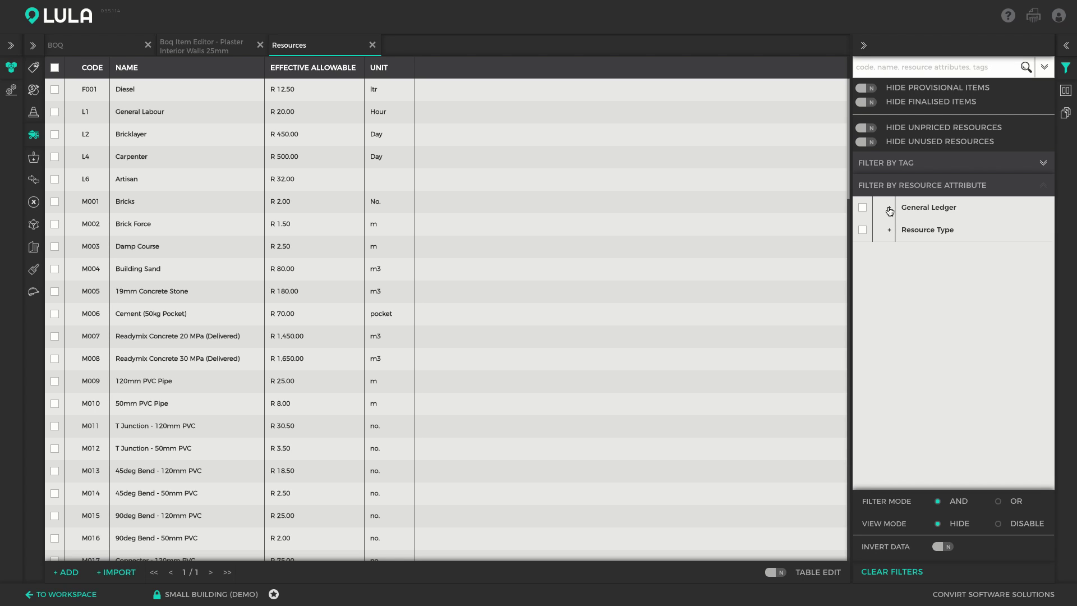
pyautogui.click(891, 231)
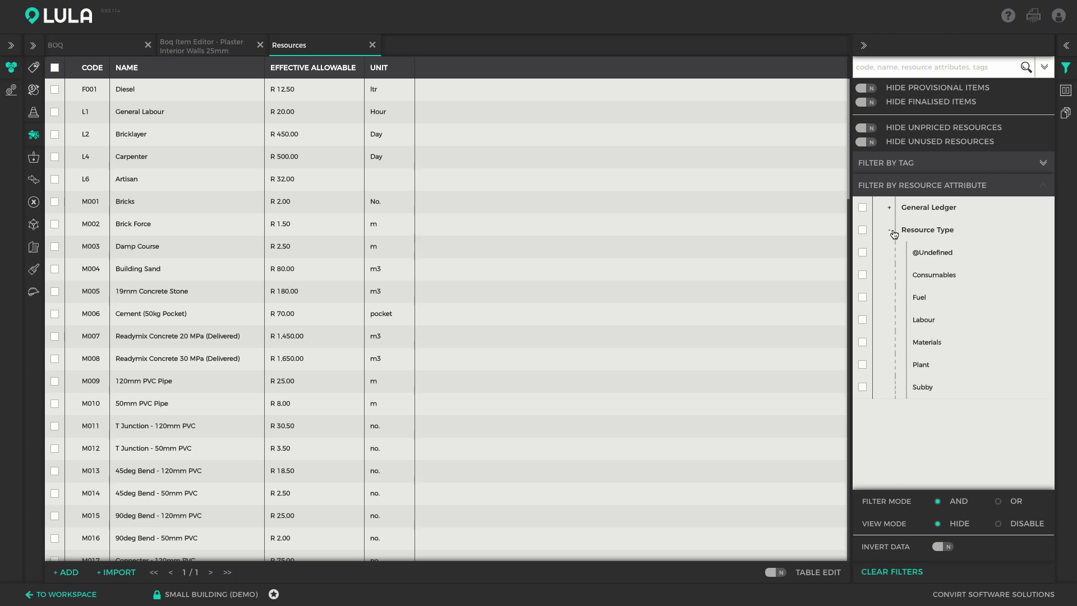
pyautogui.click(864, 324)
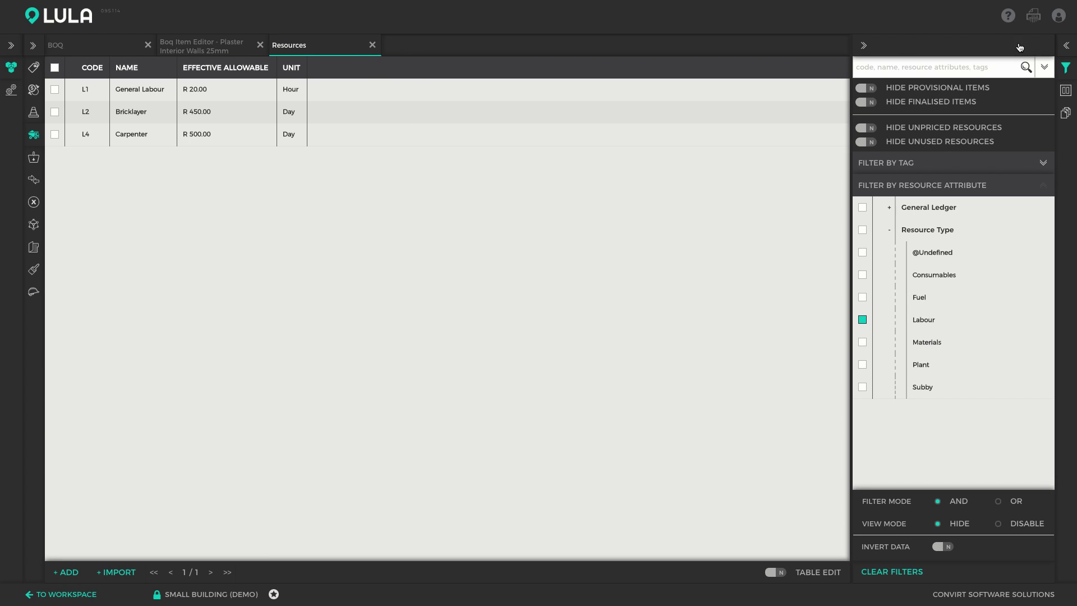
pyautogui.click(144, 91)
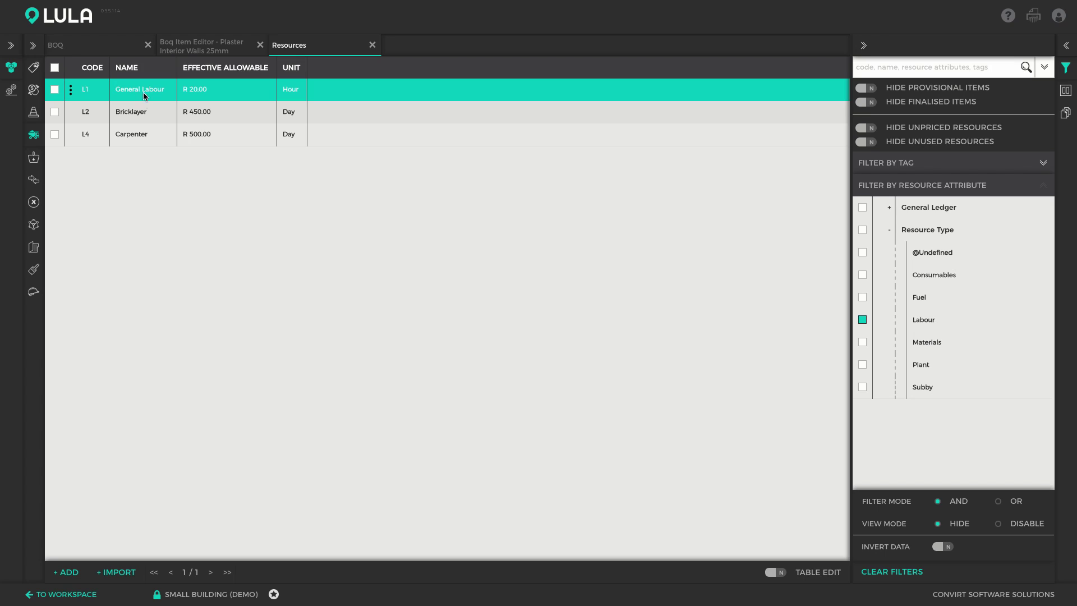
pyautogui.click(145, 117)
pyautogui.click(137, 132)
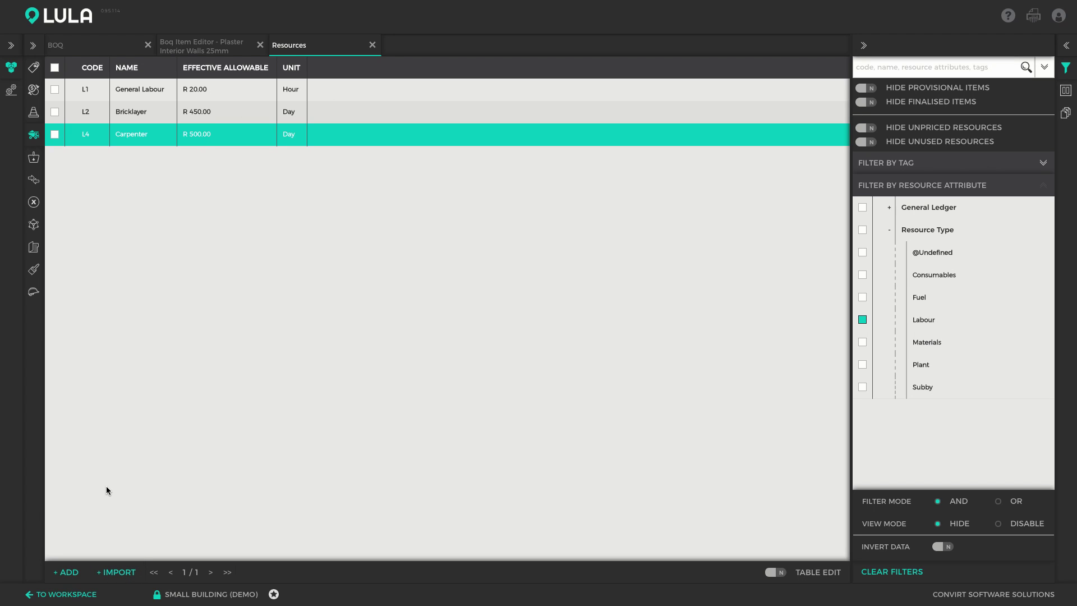
# Add a new resource with the code L5 and the name Plasterer
pyautogui.click(66, 571)
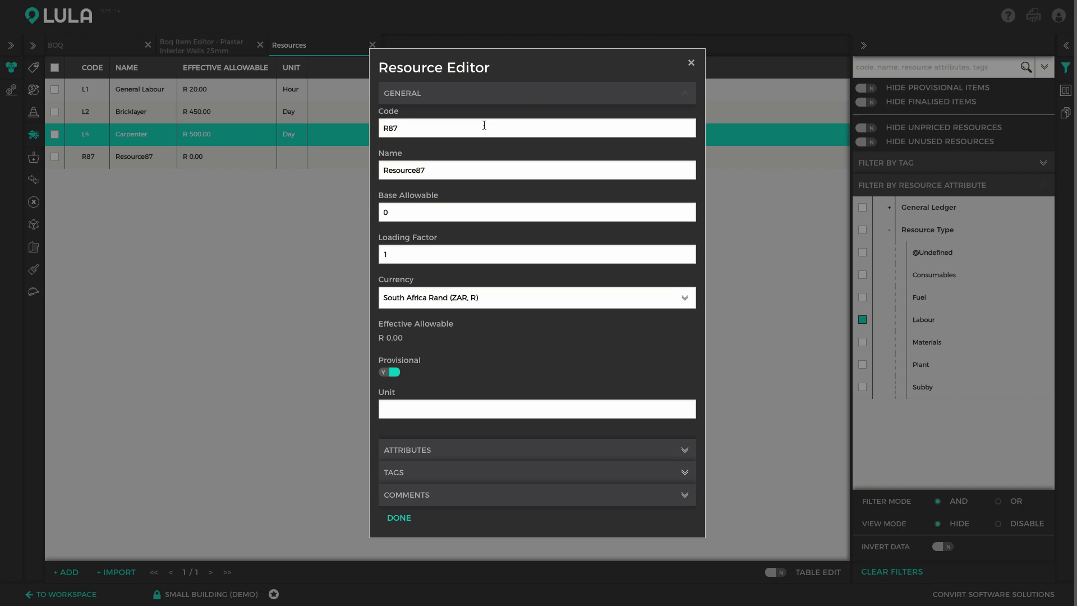
pyautogui.doubleClick(414, 128)
pyautogui.write('L5')
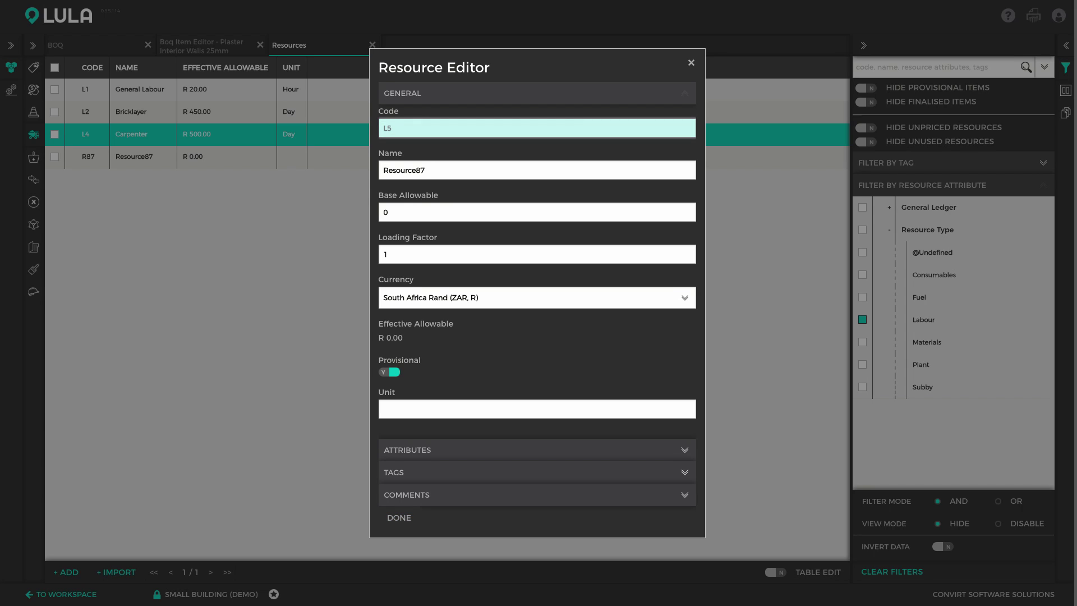
pyautogui.press('Tab')
pyautogui.write('P')
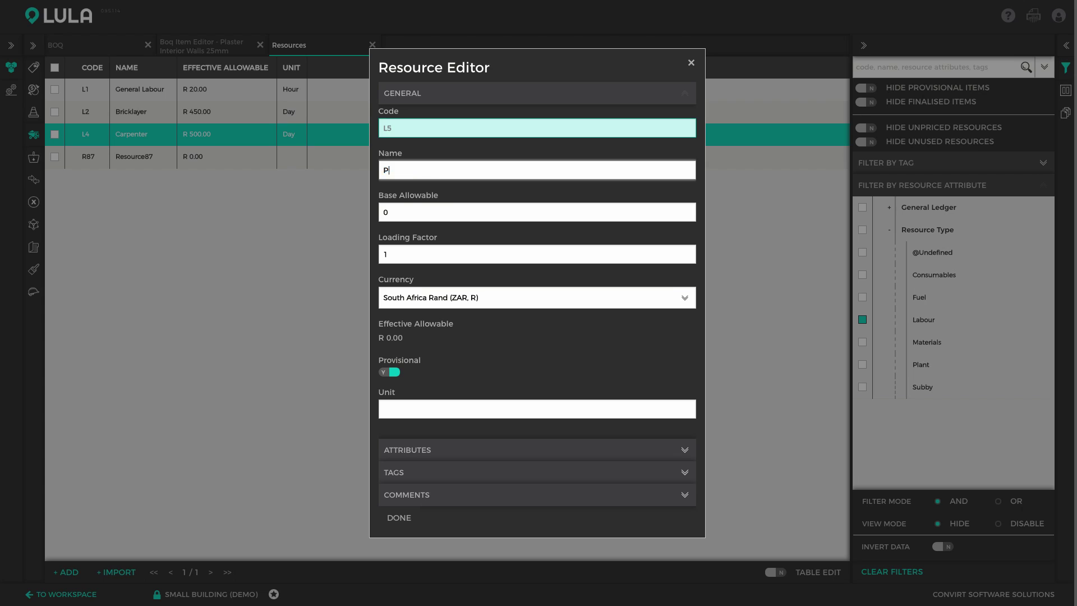
pyautogui.write('lasterer')
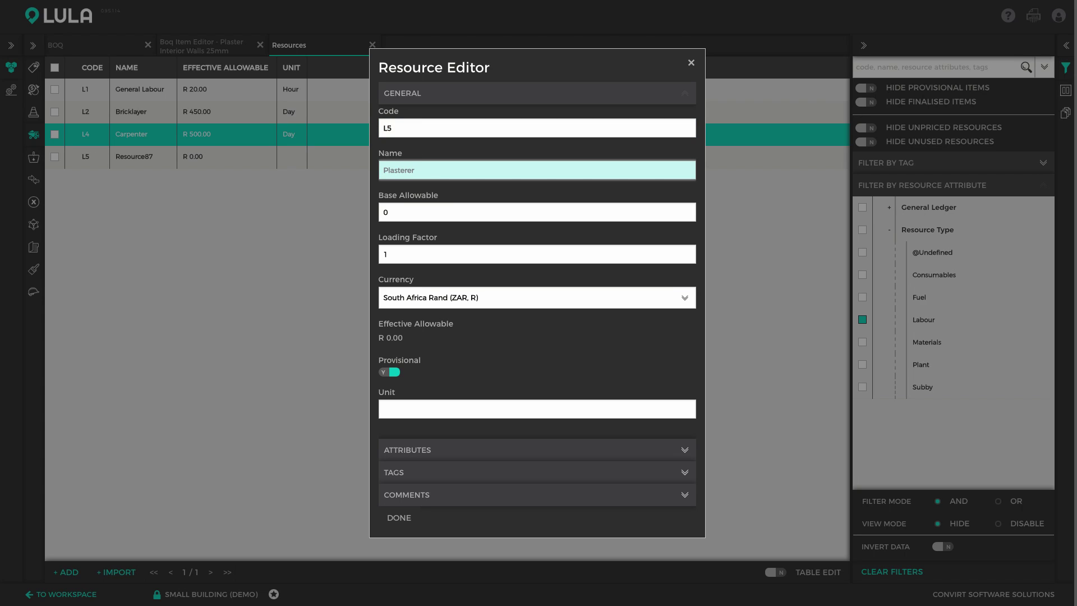
# Set the Plasterer's base allowable to 400 and its unit to Day
pyautogui.press('Tab')
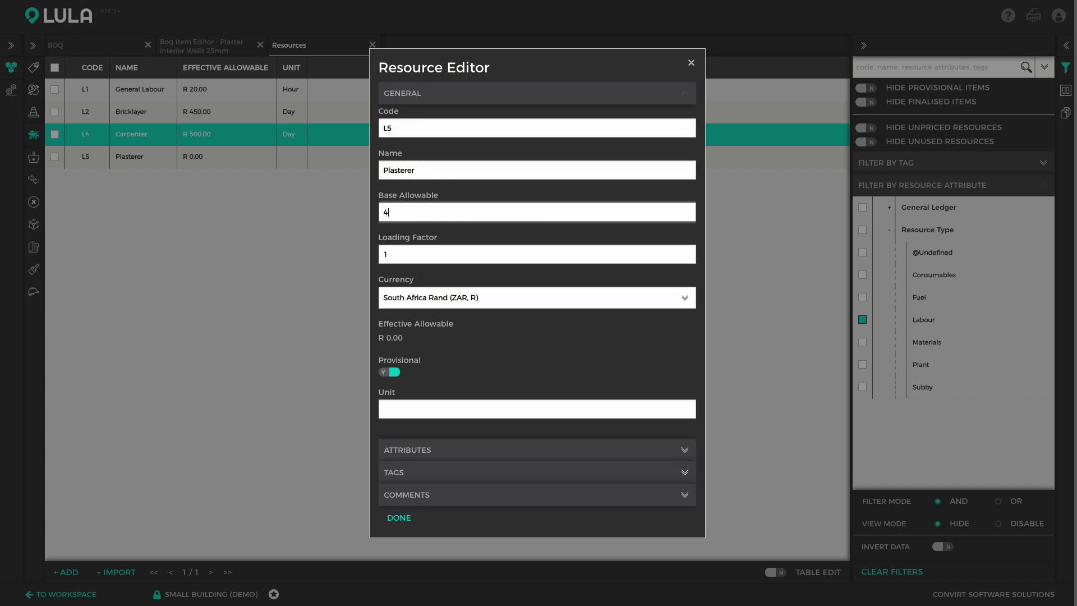
pyautogui.write('400')
pyautogui.press('Tab')
pyautogui.press('Tab')
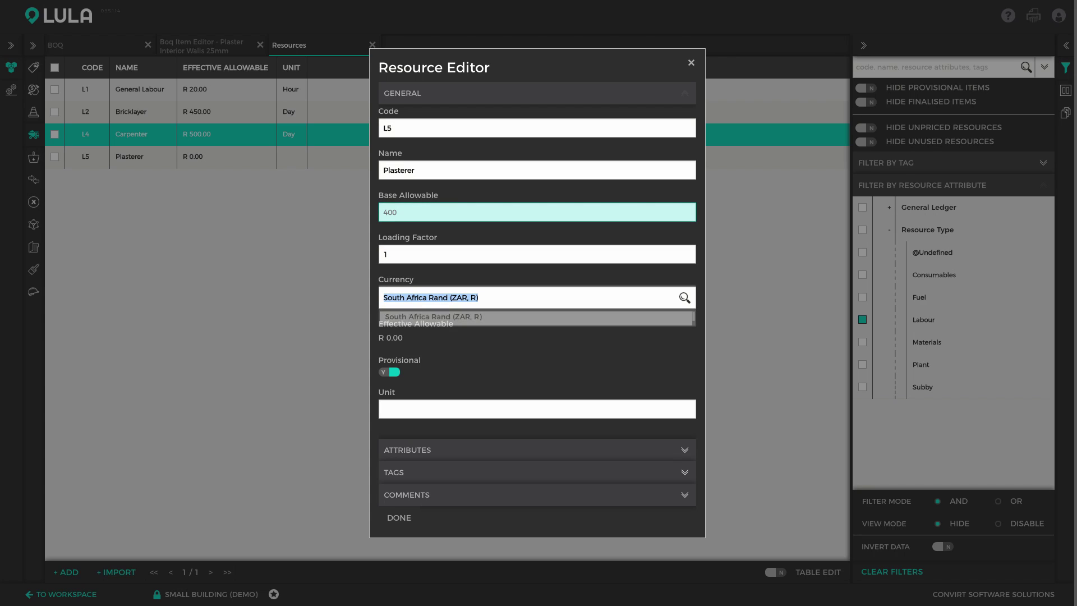
pyautogui.press('Tab')
pyautogui.press('Tab')
pyautogui.write('Day')
# Set the Plasterer's resource type to Labour, check its tags and comments sections, and finish the resource
pyautogui.click(677, 449)
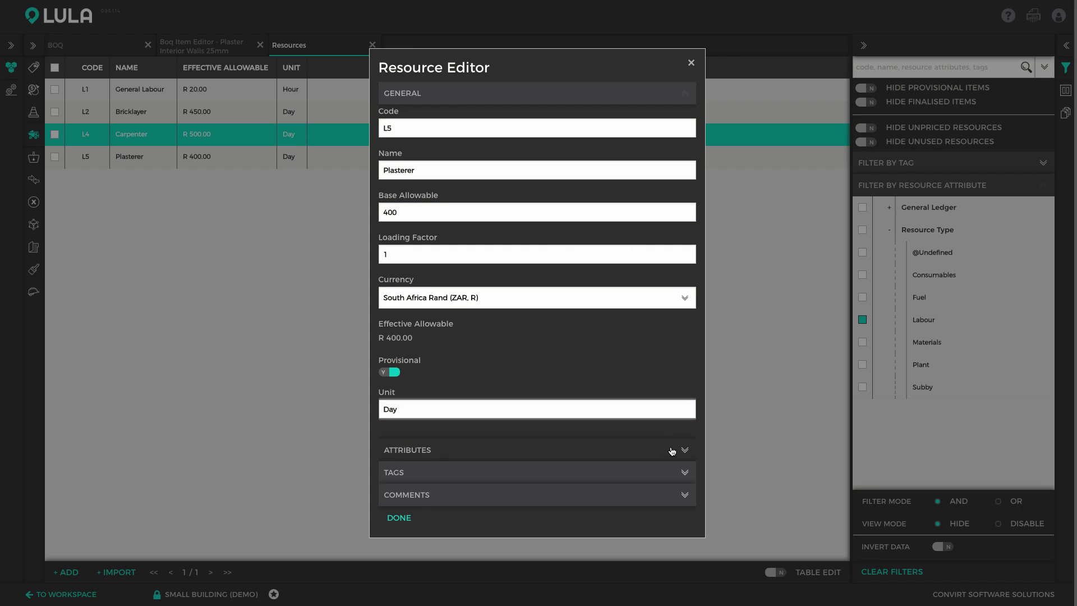
pyautogui.click(682, 215)
pyautogui.click(548, 268)
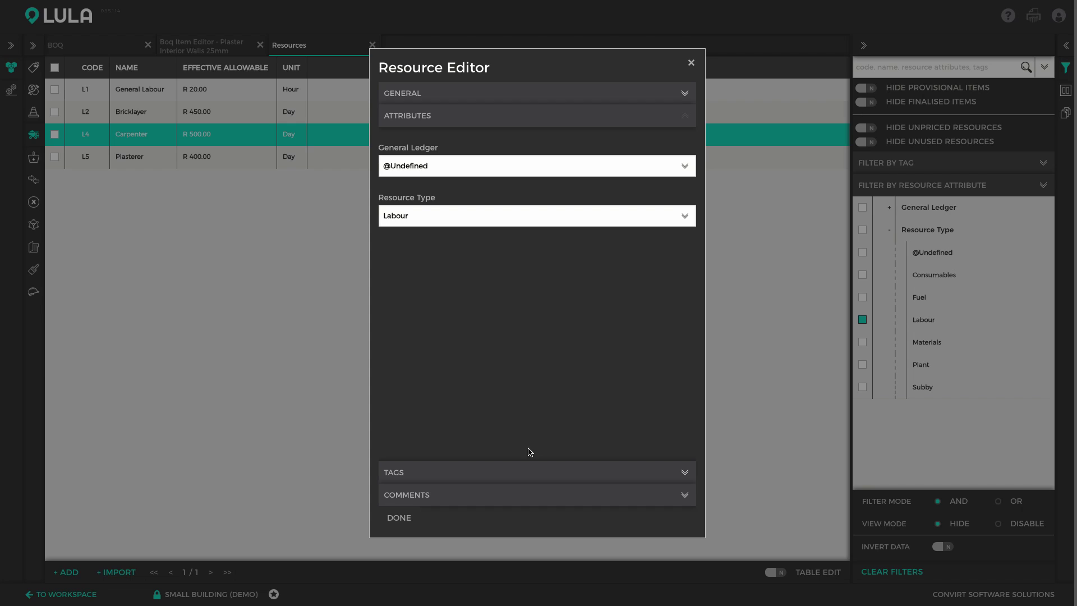
pyautogui.click(543, 472)
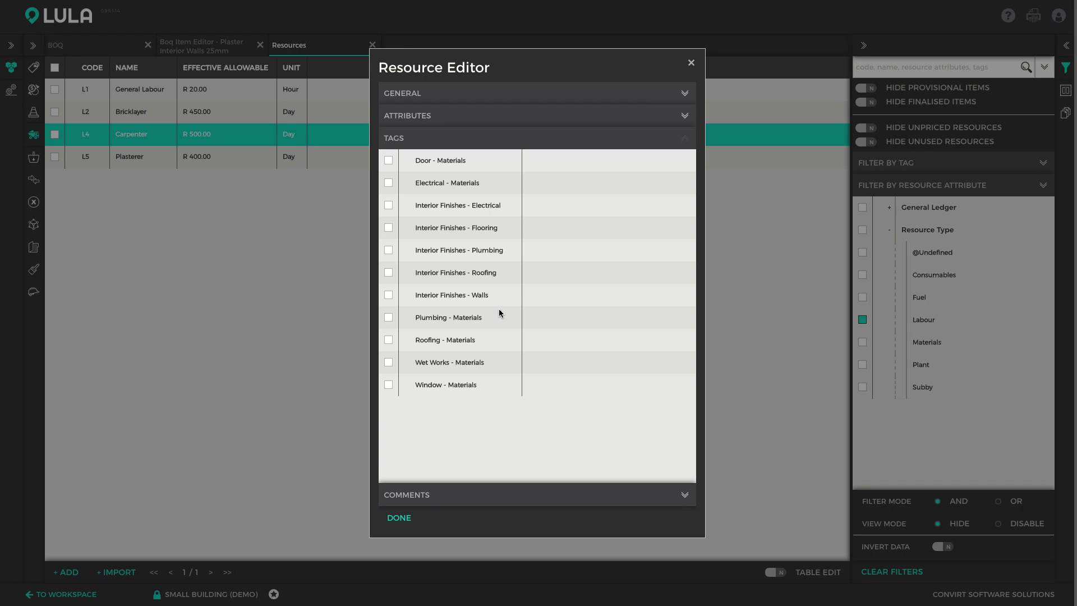
pyautogui.click(654, 495)
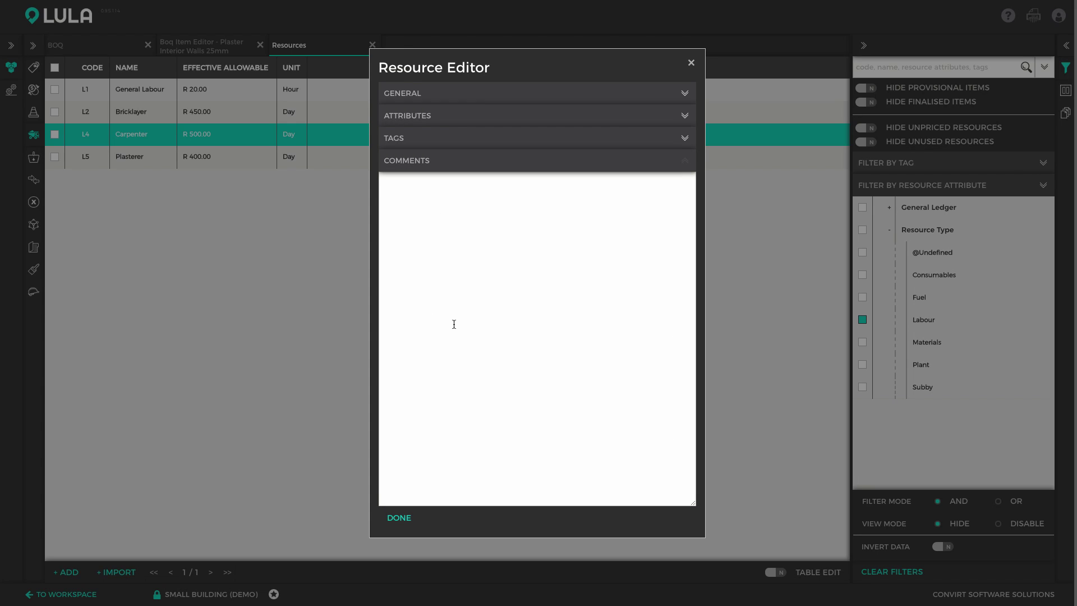
pyautogui.click(400, 517)
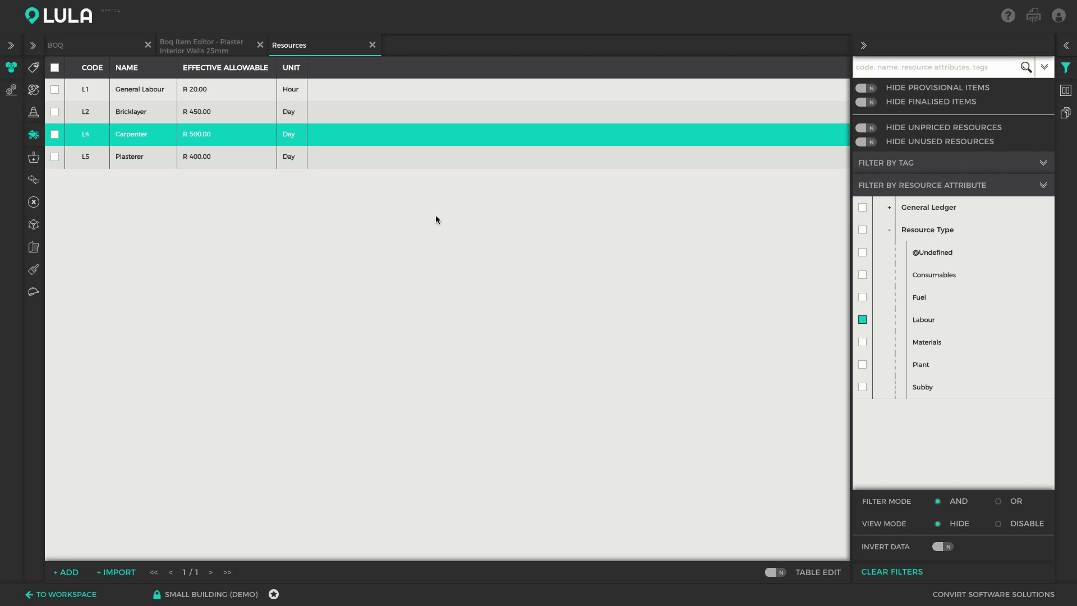
pyautogui.click(219, 160)
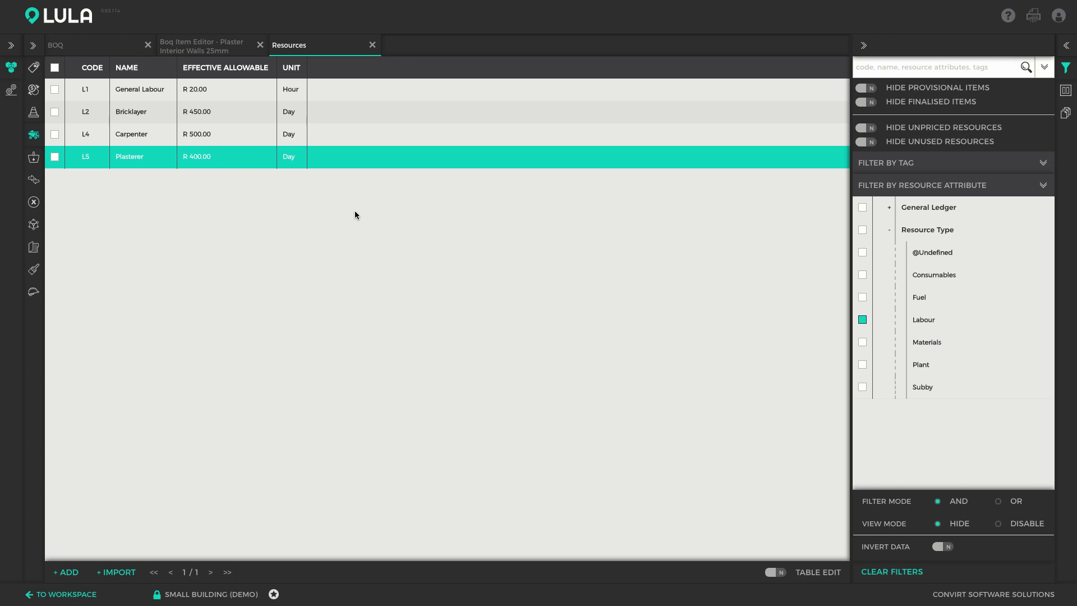
# Replace the Labour filter with the Materials resource type and examine the Building Sand and Cement (50kg Pocket) entries
pyautogui.click(862, 319)
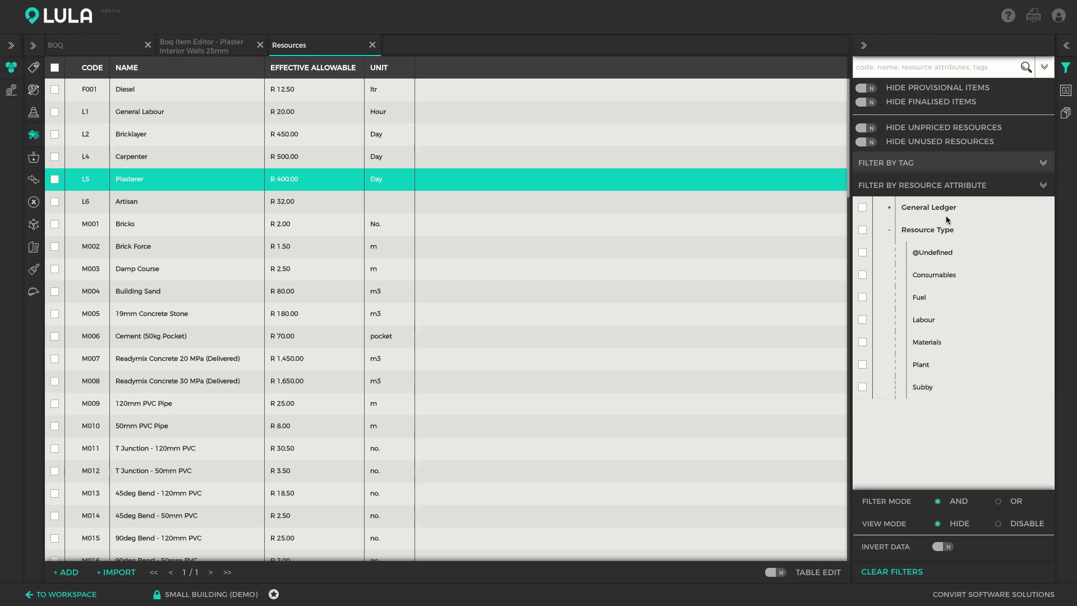
pyautogui.click(862, 342)
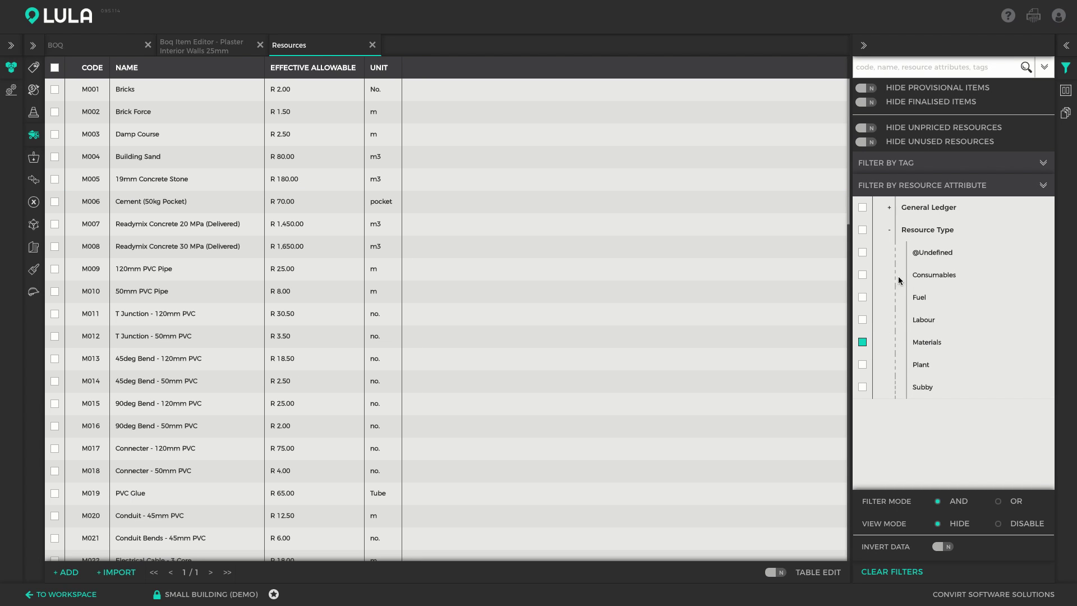
pyautogui.click(214, 158)
pyautogui.click(954, 64)
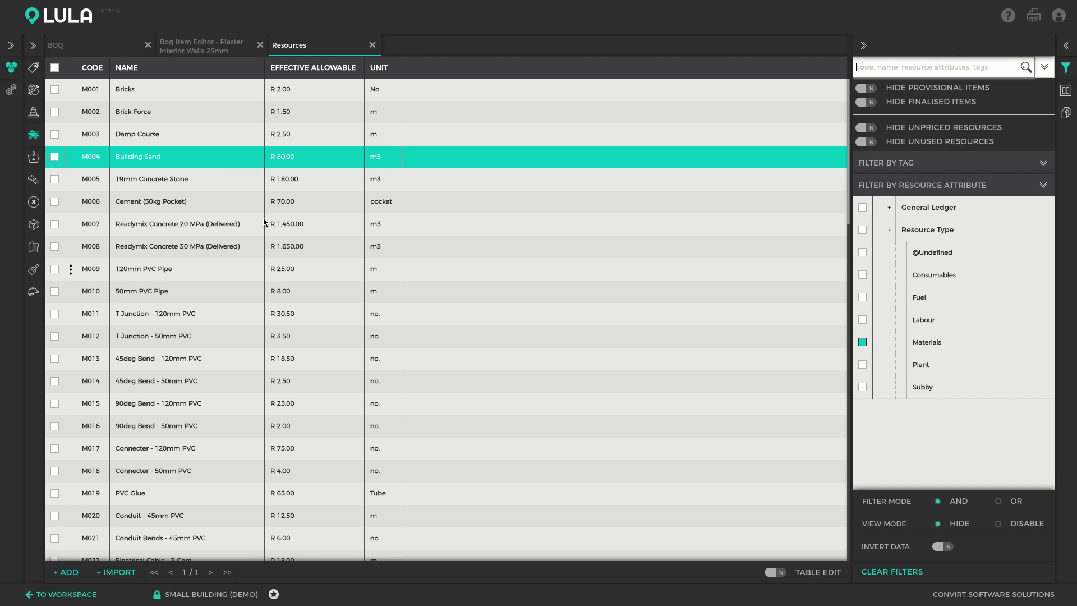
pyautogui.click(184, 205)
# Search the material resources for "Build" and select the Building Water entry
pyautogui.click(898, 69)
pyautogui.write('Build')
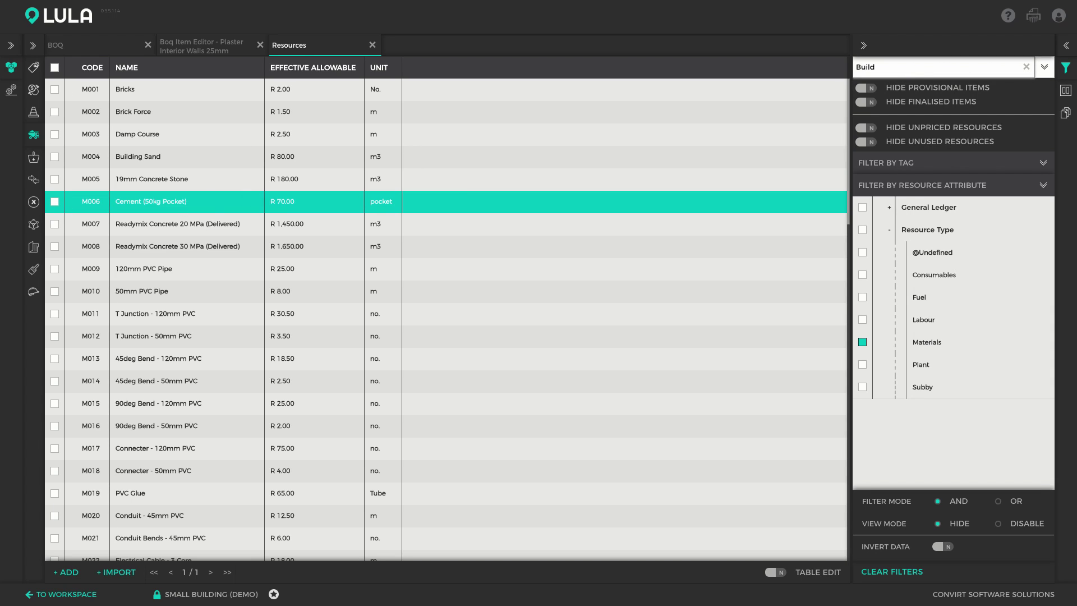
pyautogui.click(197, 111)
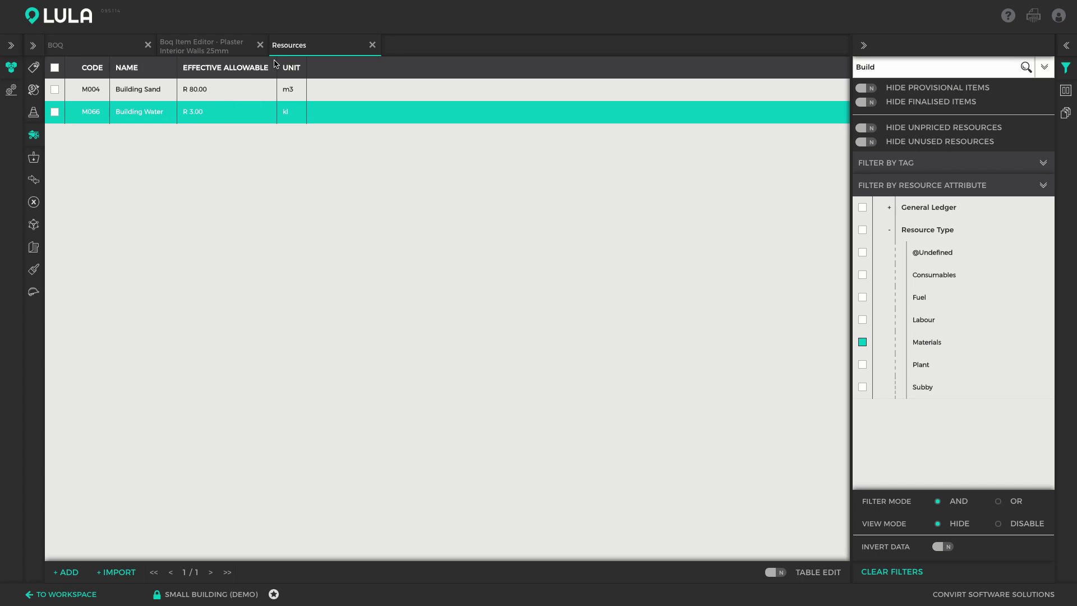
# Return to the Plaster Interior Walls 25mm item editor and search its insertable resources for "labo"
pyautogui.click(240, 54)
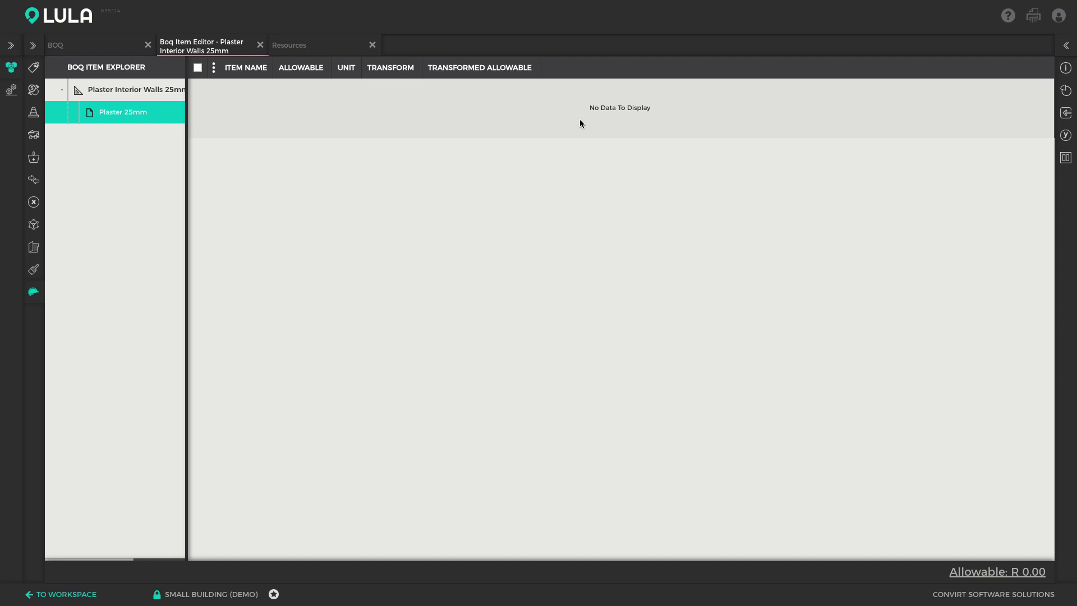
pyautogui.click(1067, 115)
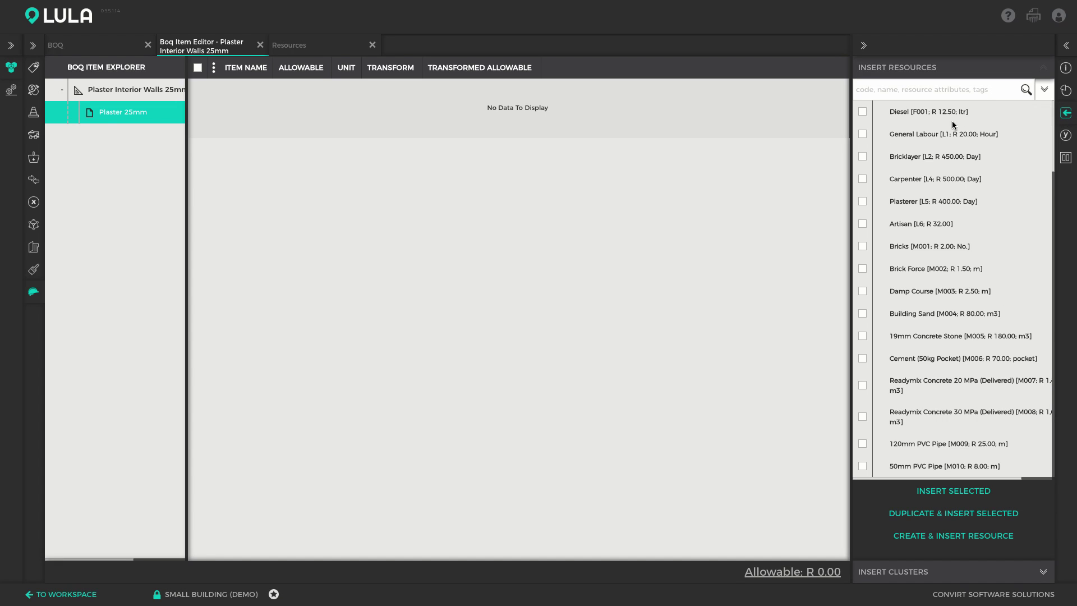
pyautogui.click(950, 87)
pyautogui.click(954, 90)
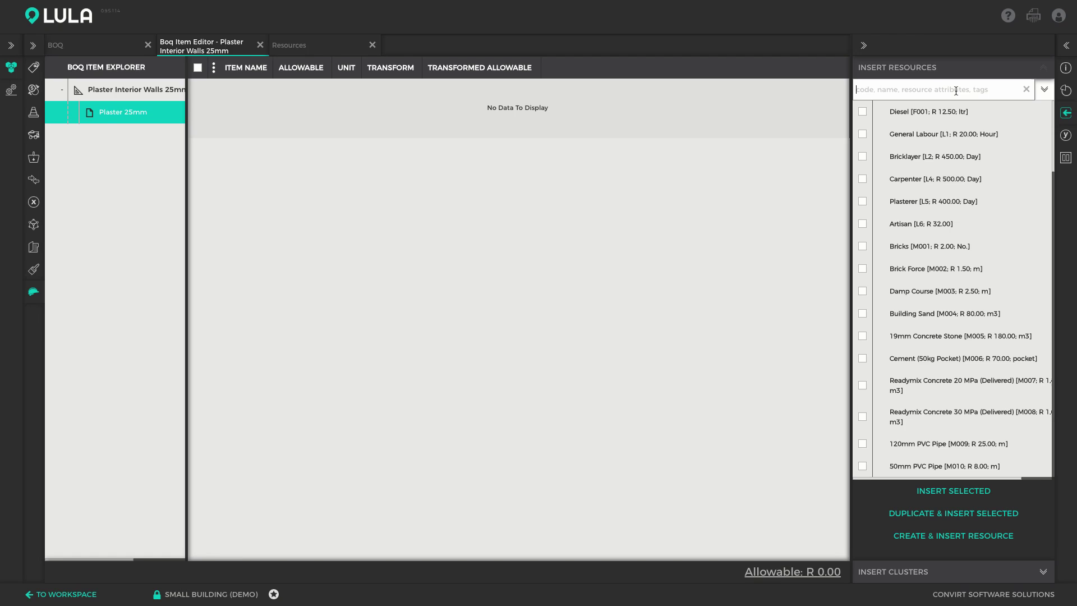
pyautogui.write('laboru')
pyautogui.press('BackSpace')
pyautogui.press('BackSpace')
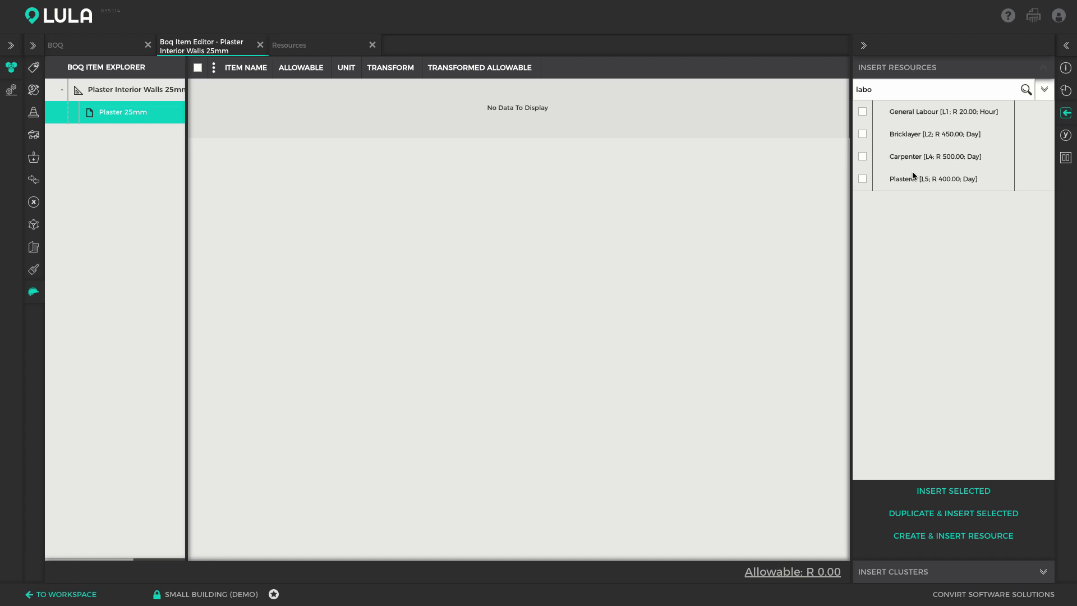
# Insert General Labour and Plasterer into Plaster 25mm, close the resource list and widen the item explorer
pyautogui.doubleClick(911, 111)
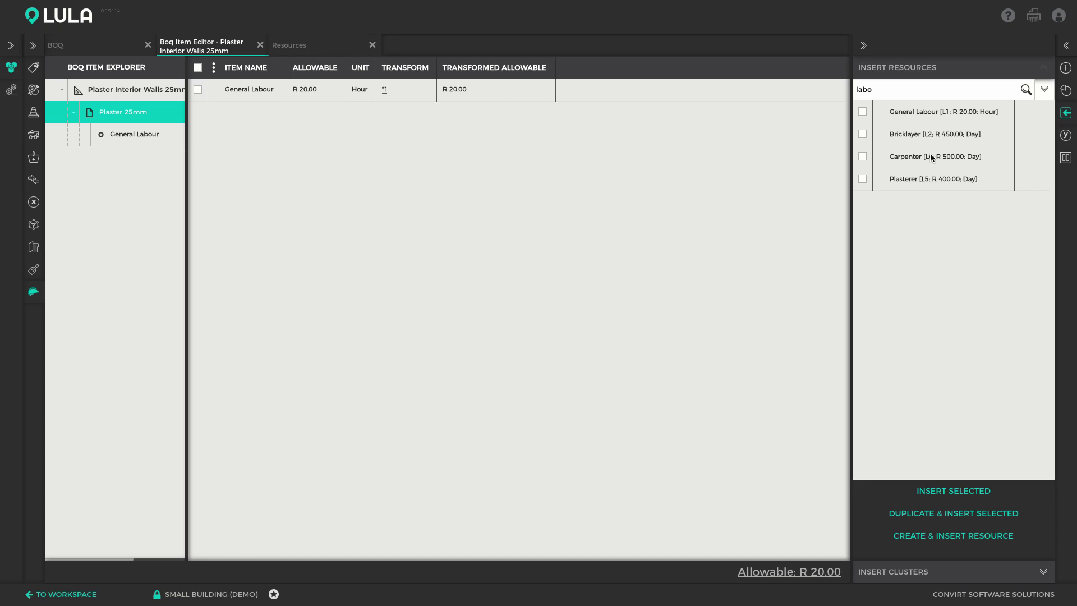
pyautogui.doubleClick(930, 178)
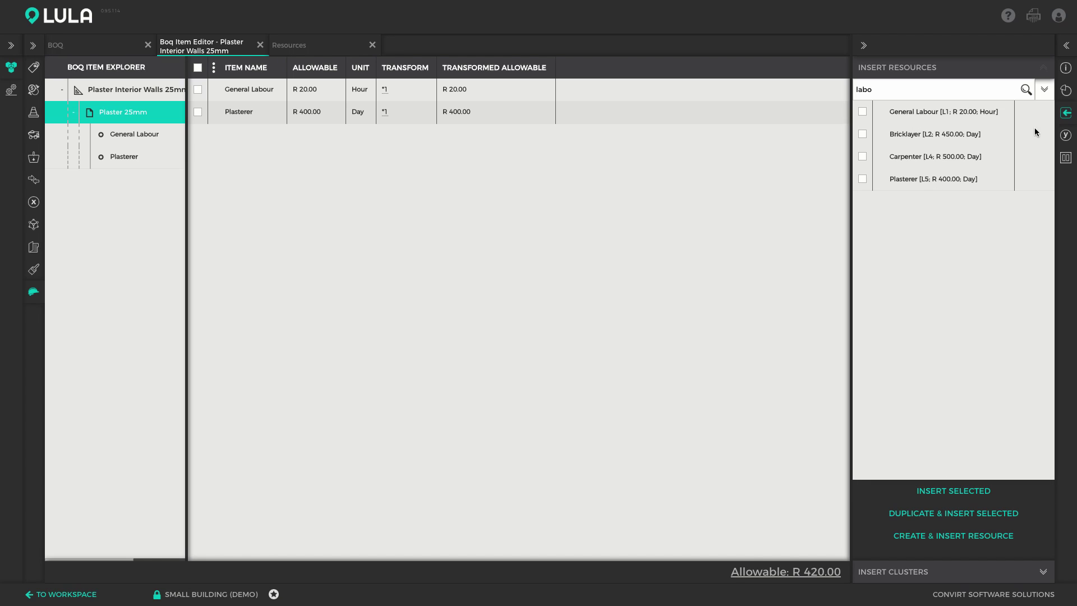
pyautogui.click(1066, 112)
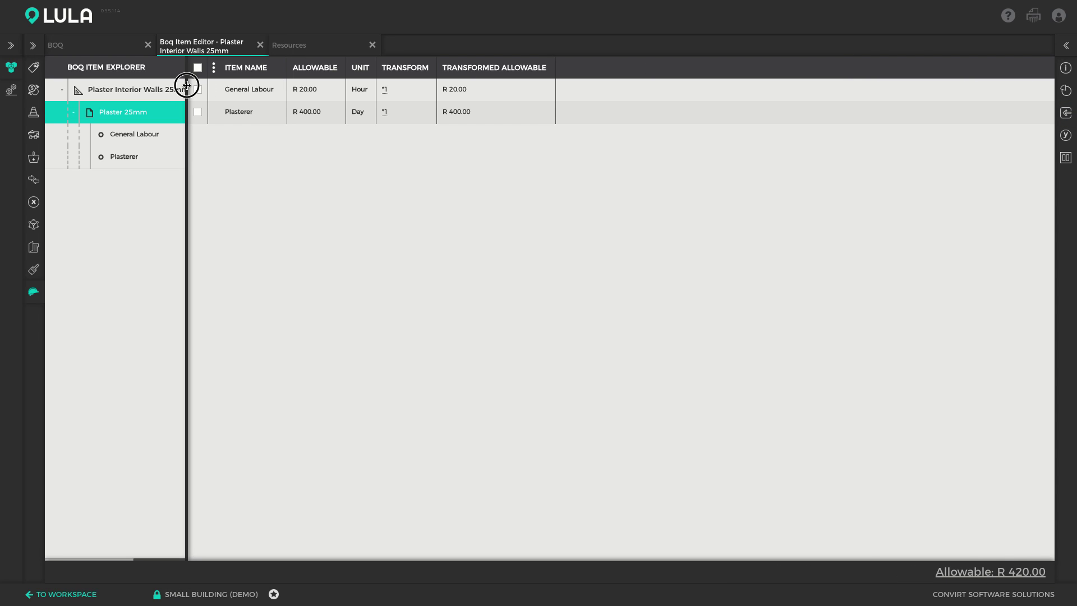
pyautogui.moveTo(187, 87); pyautogui.dragTo(269, 90)
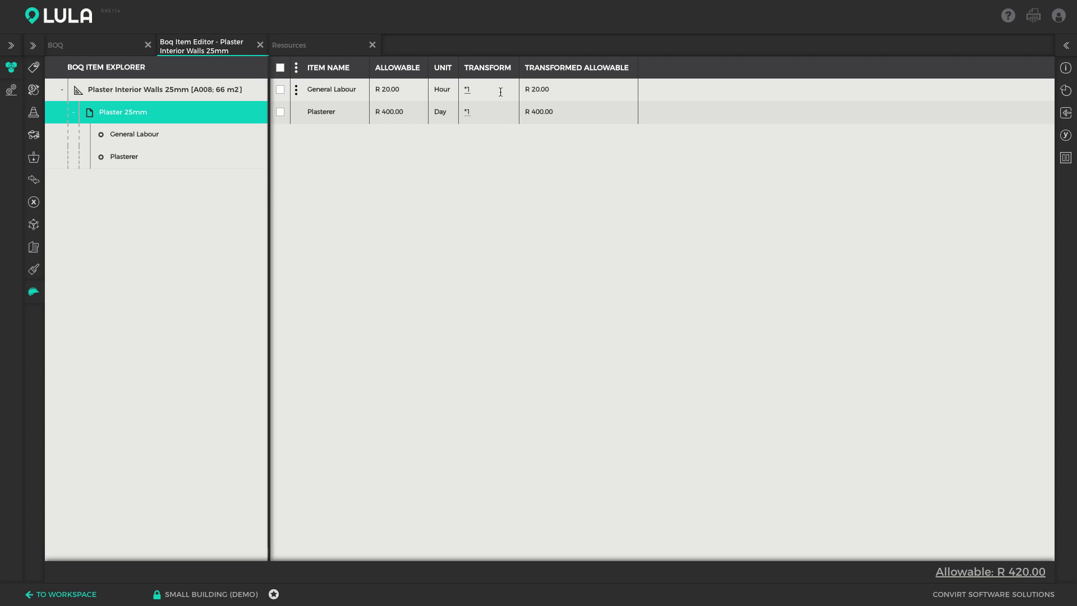
# Set General Labour's transform to *8[hrs/day] and check its transformed allowable
pyautogui.click(482, 92)
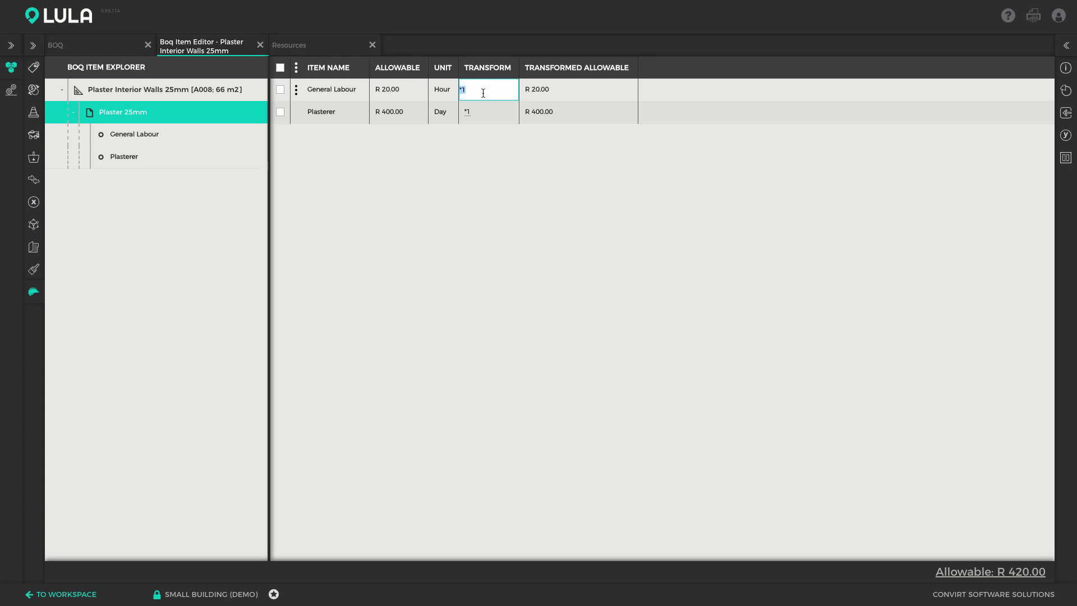
pyautogui.write('*8[hrs/day]')
pyautogui.press('Return')
pyautogui.click(528, 90)
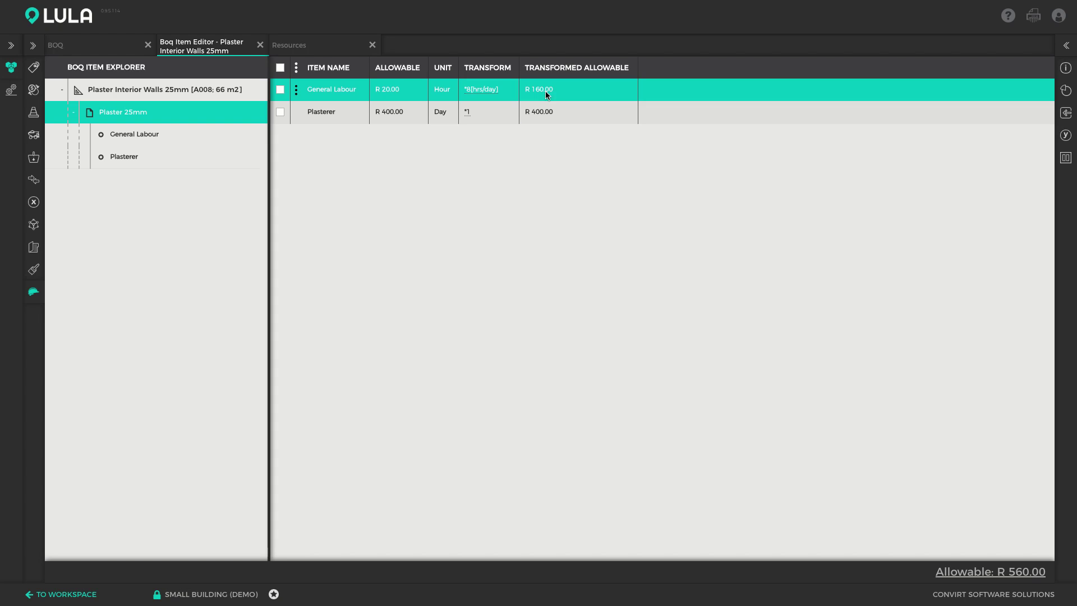
pyautogui.click(565, 93)
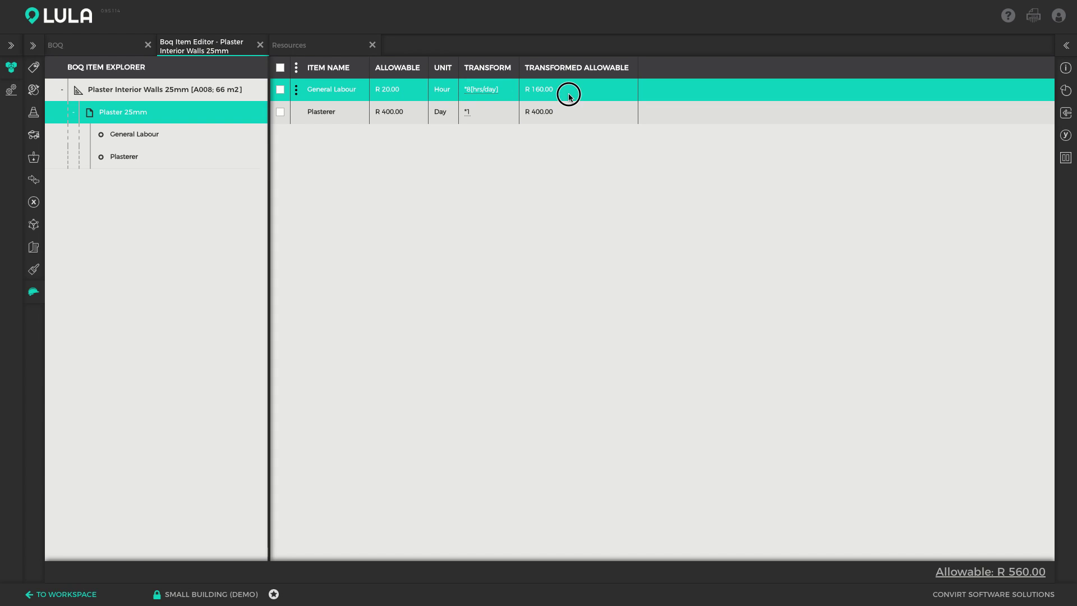
pyautogui.click(489, 88)
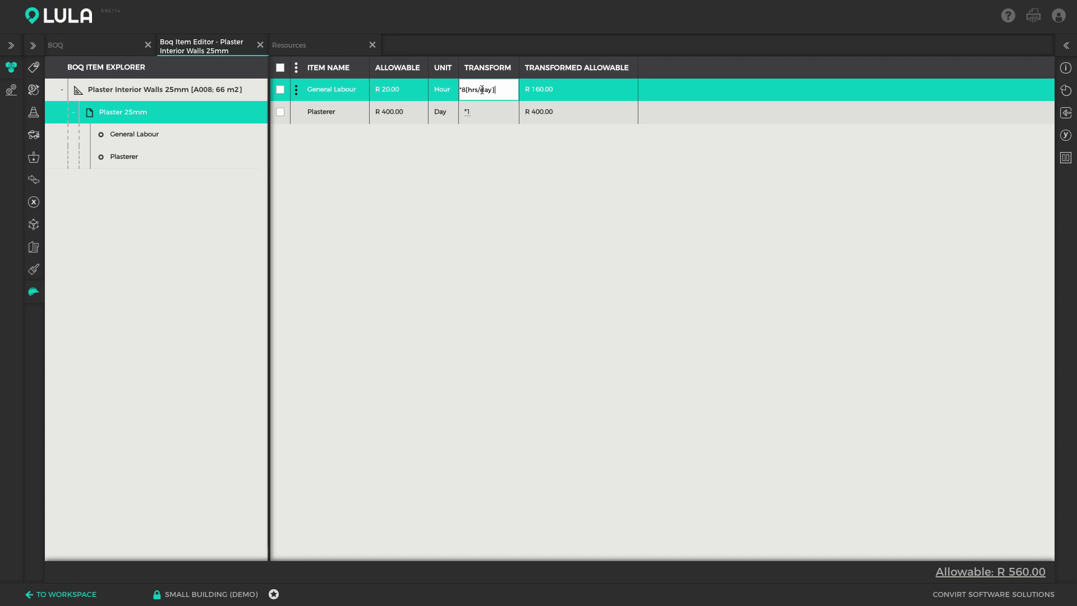
pyautogui.press('Return')
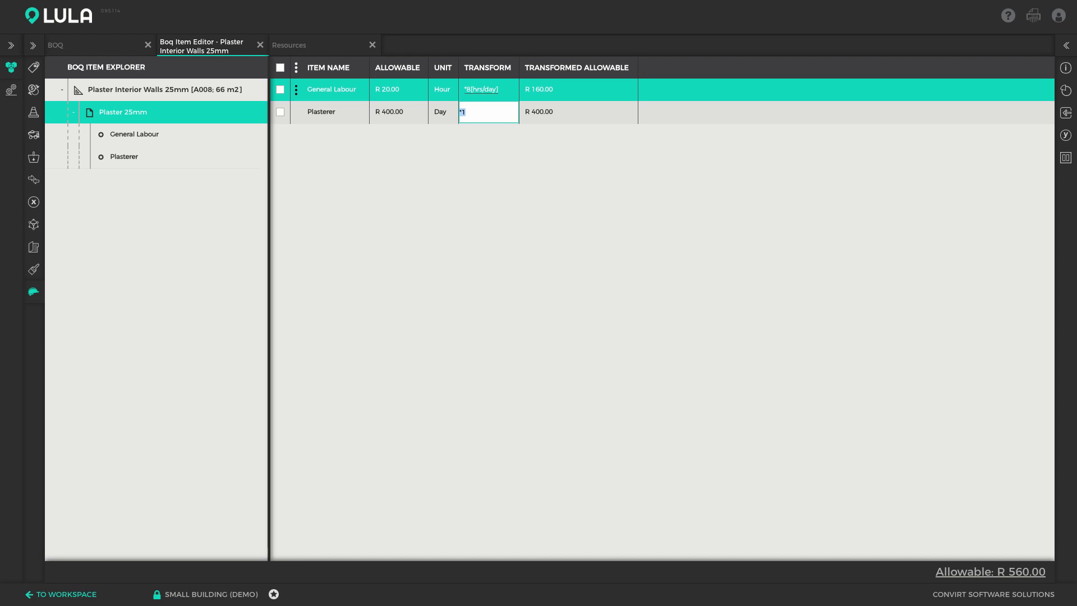
pyautogui.click(520, 107)
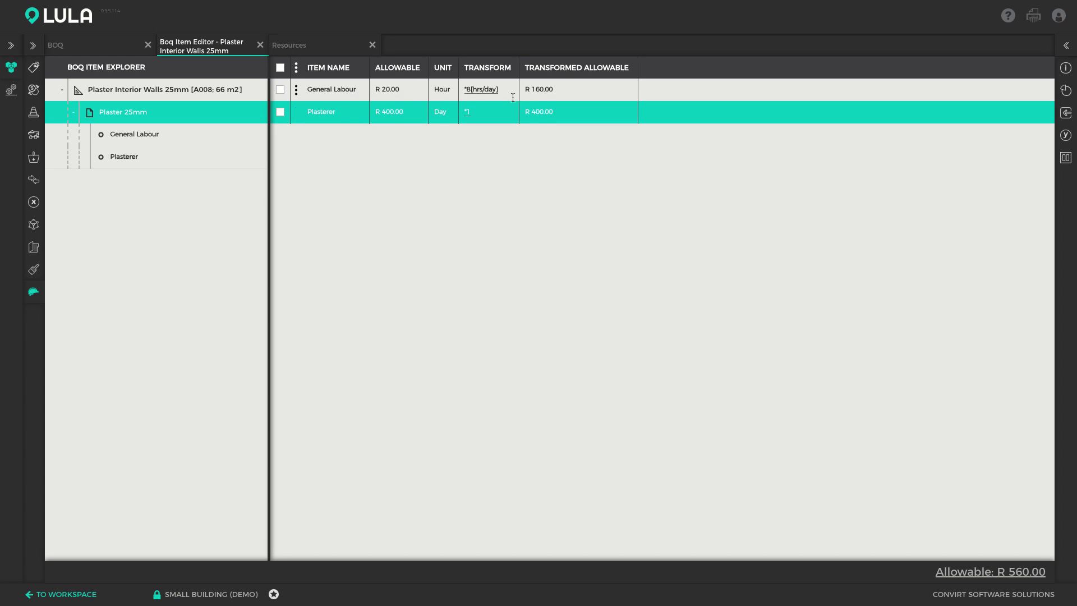
pyautogui.click(482, 92)
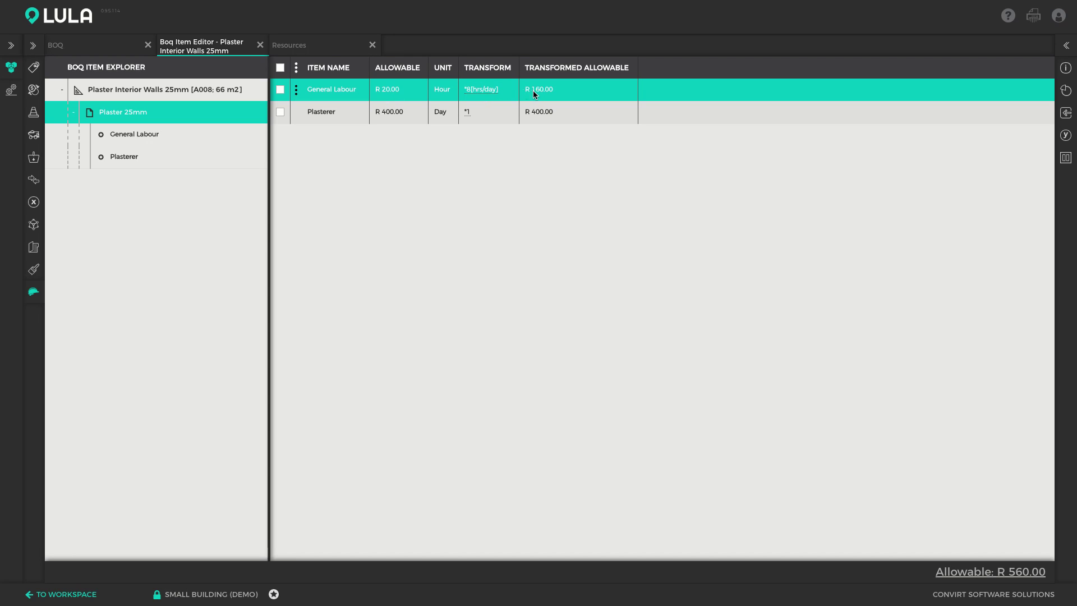
pyautogui.click(497, 89)
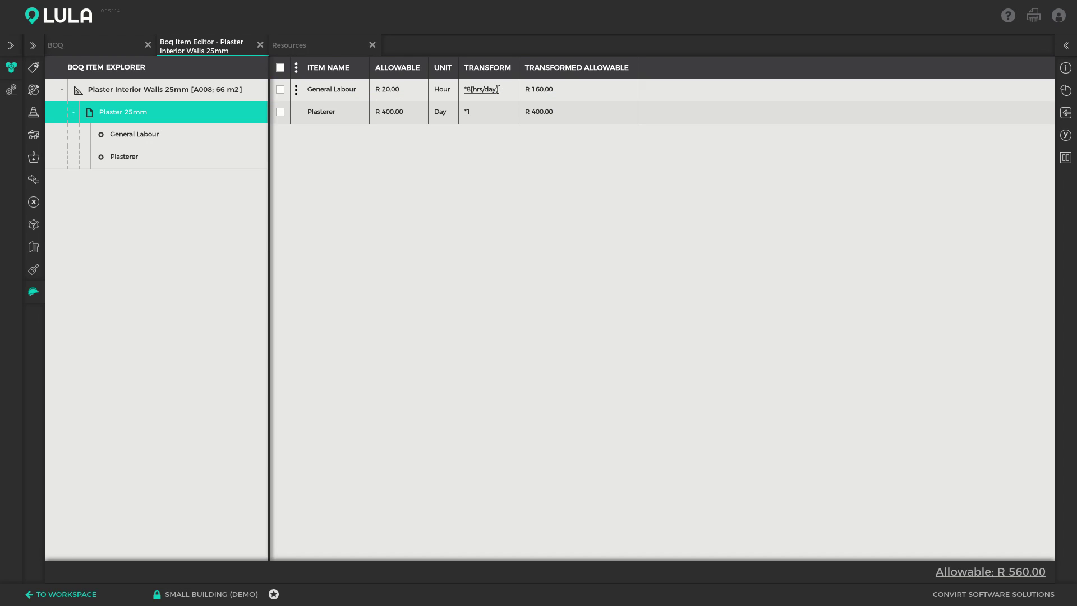
# Set General Labour's transform to *3[no]*8[hrs/day]
pyautogui.click(469, 89)
pyautogui.click(469, 88)
pyautogui.doubleClick(469, 88)
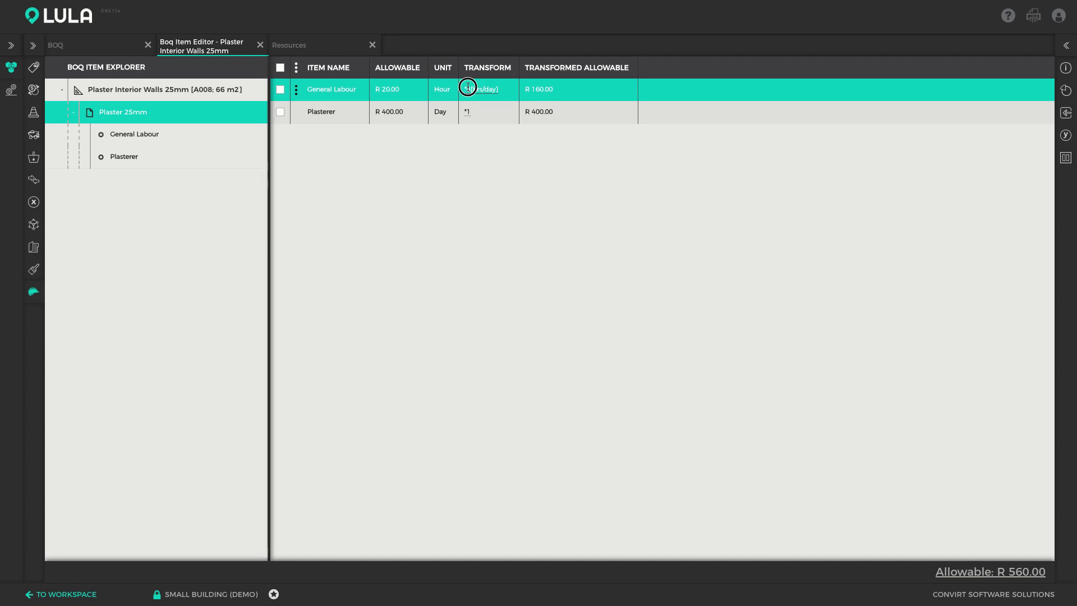
pyautogui.click(463, 88)
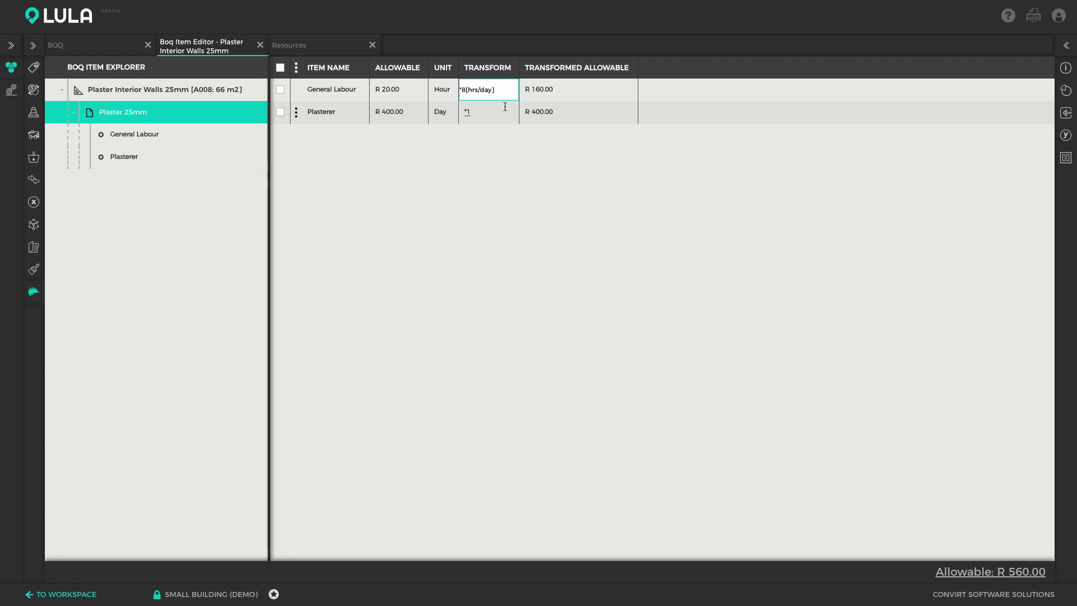
pyautogui.write('3[no]*')
pyautogui.press('Tab')
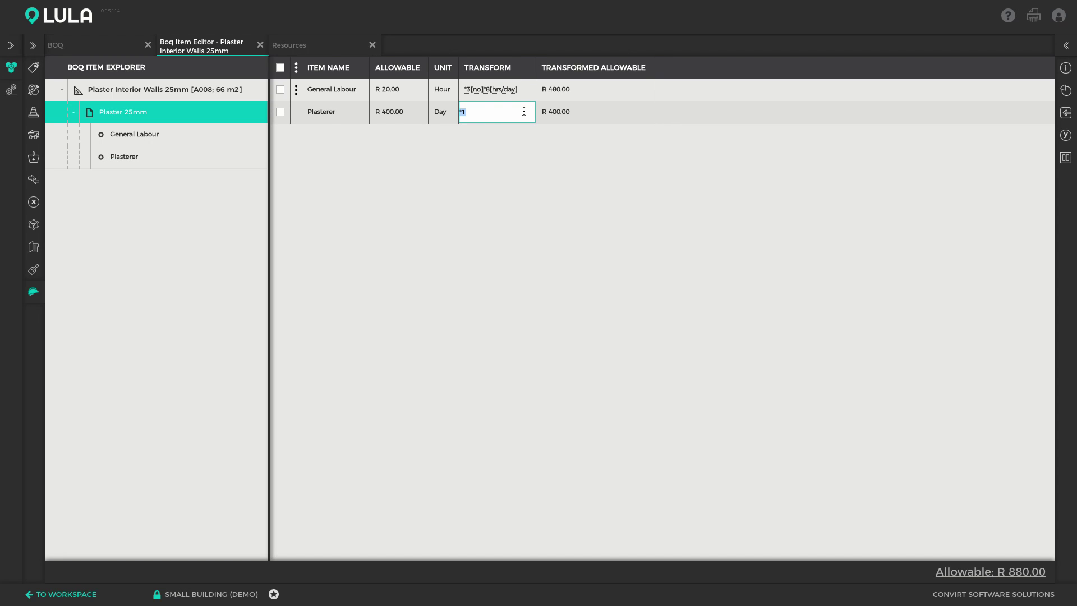
# Set Plasterer's transform to *1[no]
pyautogui.press('End')
pyautogui.write('[no')
pyautogui.click(497, 89)
pyautogui.click(519, 113)
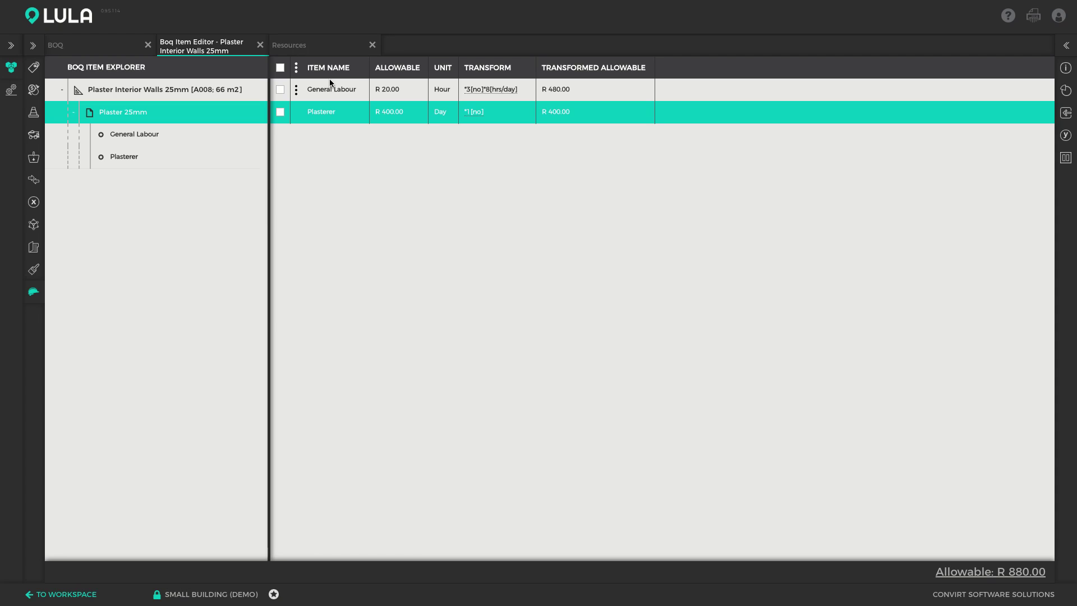
# Apply the common transform /25[m2/day] to both General Labour and Plasterer and clear the row selection
pyautogui.click(281, 90)
pyautogui.click(296, 68)
pyautogui.click(334, 75)
pyautogui.click(393, 180)
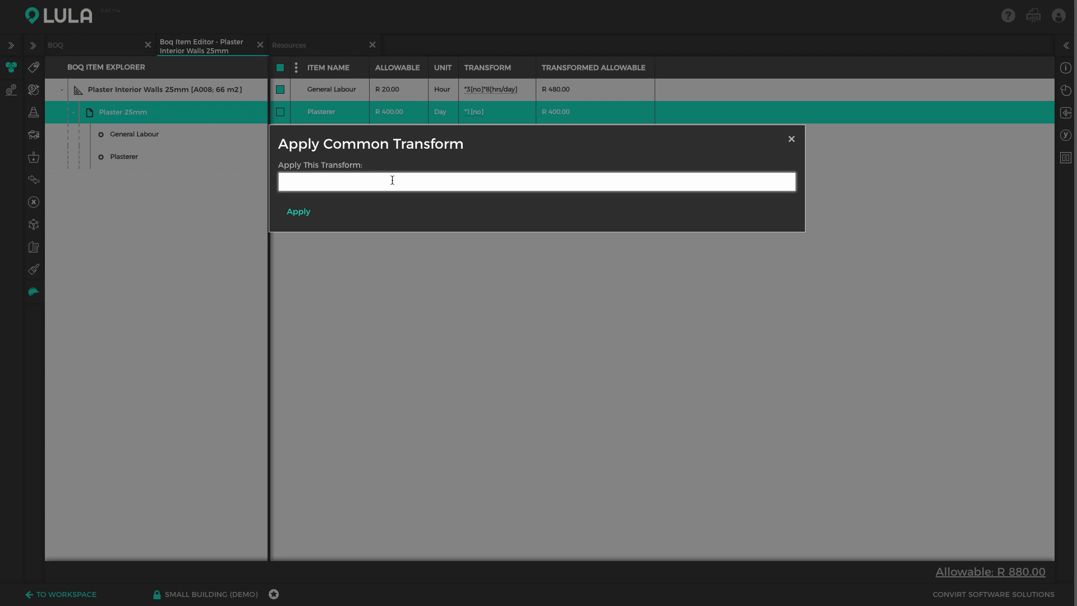
pyautogui.write('/25[m2/day]')
pyautogui.click(295, 215)
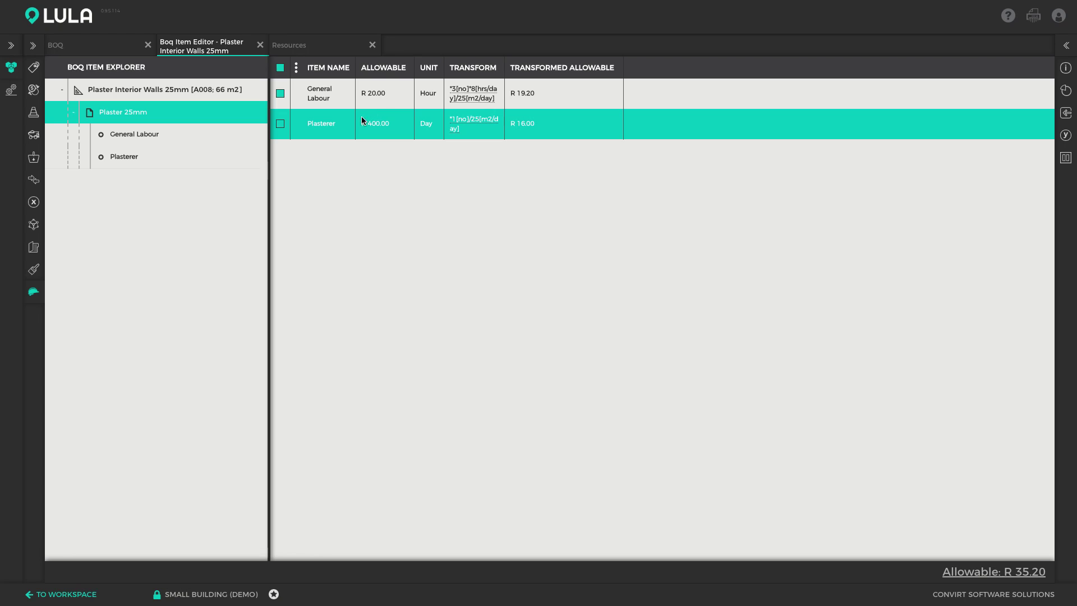
pyautogui.click(280, 69)
# Open the Mortar cluster from the project's clusters and examine its materials and their transforms
pyautogui.click(33, 225)
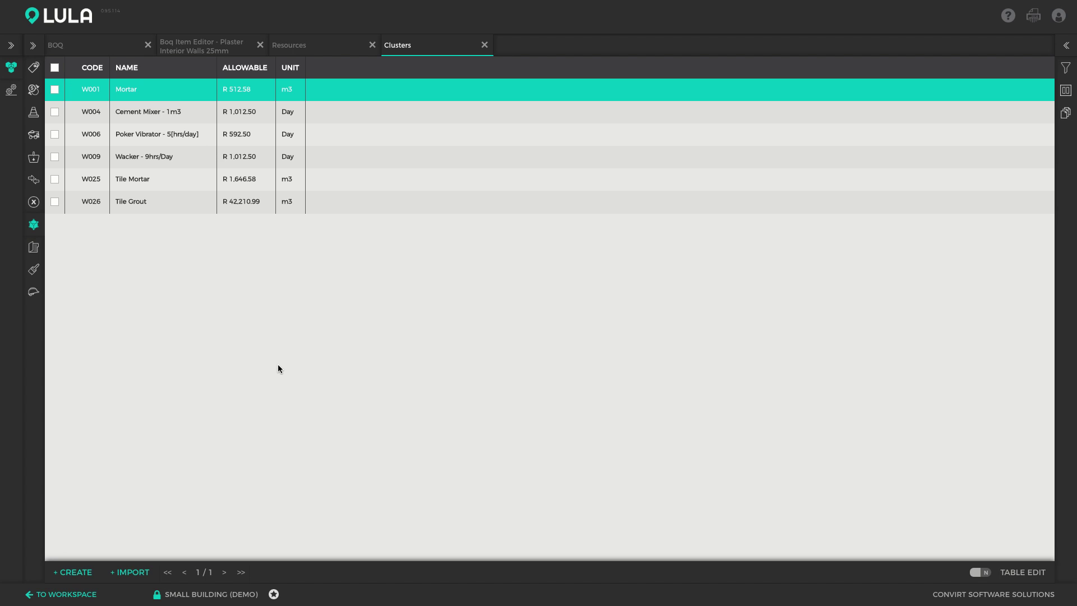
pyautogui.doubleClick(141, 89)
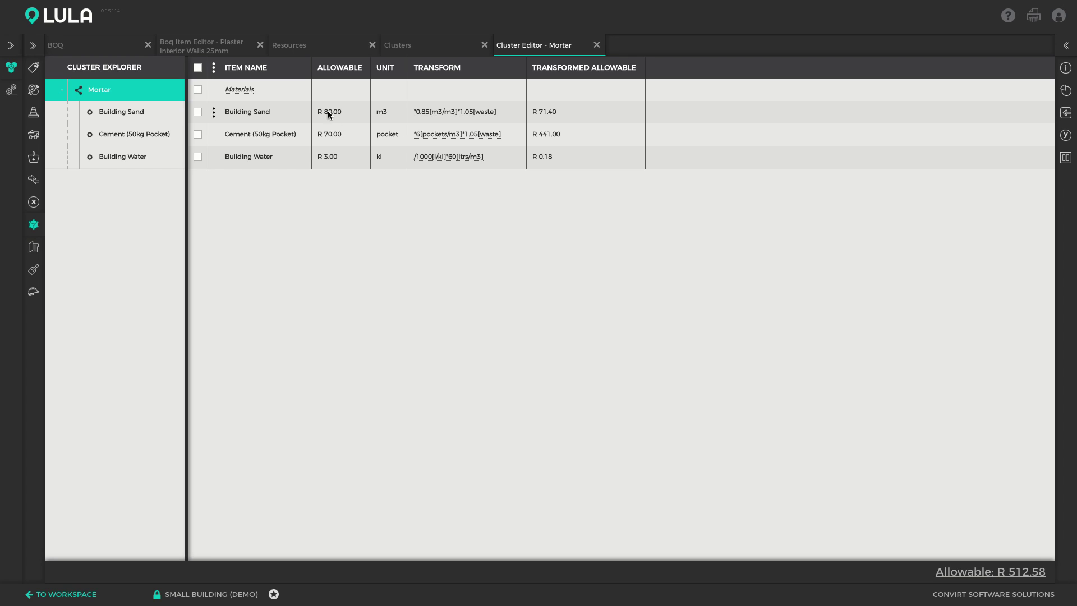
pyautogui.click(1068, 114)
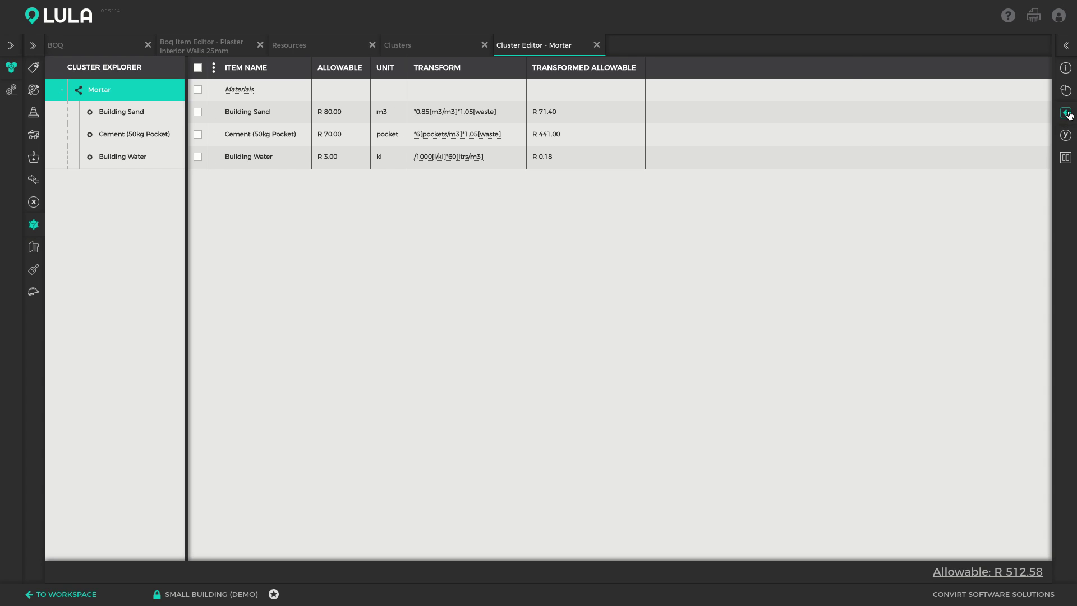
pyautogui.click(1069, 114)
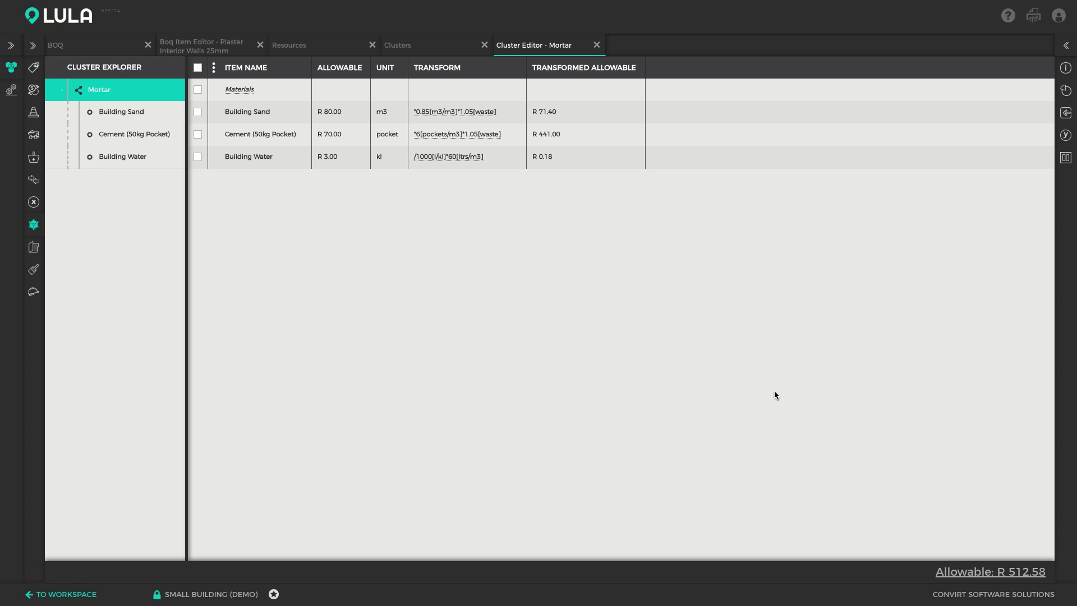
# Return to the Plaster Interior Walls 25mm item editor and insert the Mortar cluster into Plaster 25mm
pyautogui.click(234, 52)
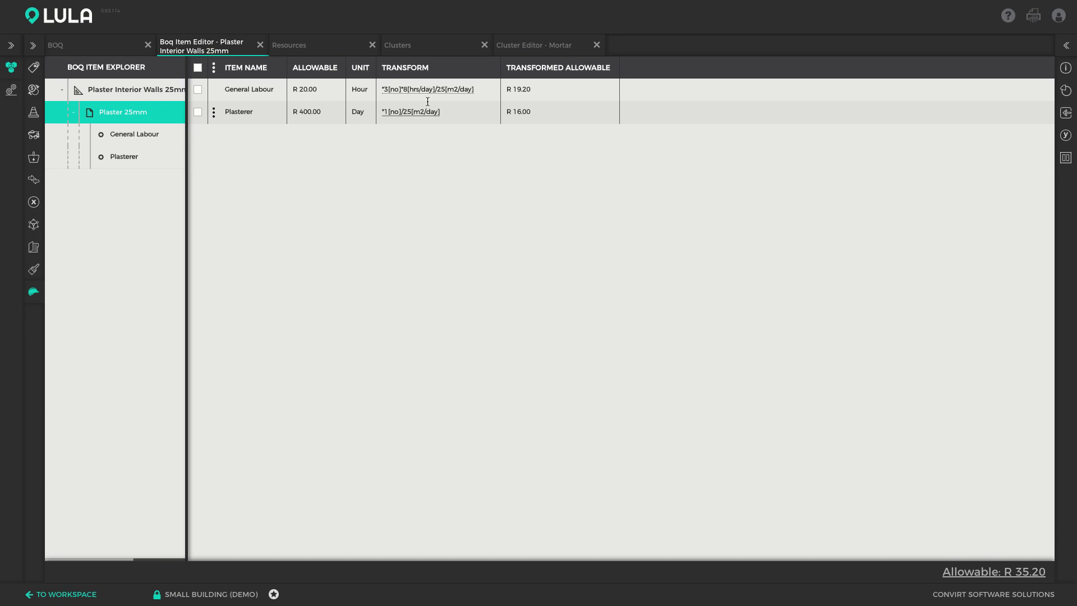
pyautogui.click(1065, 113)
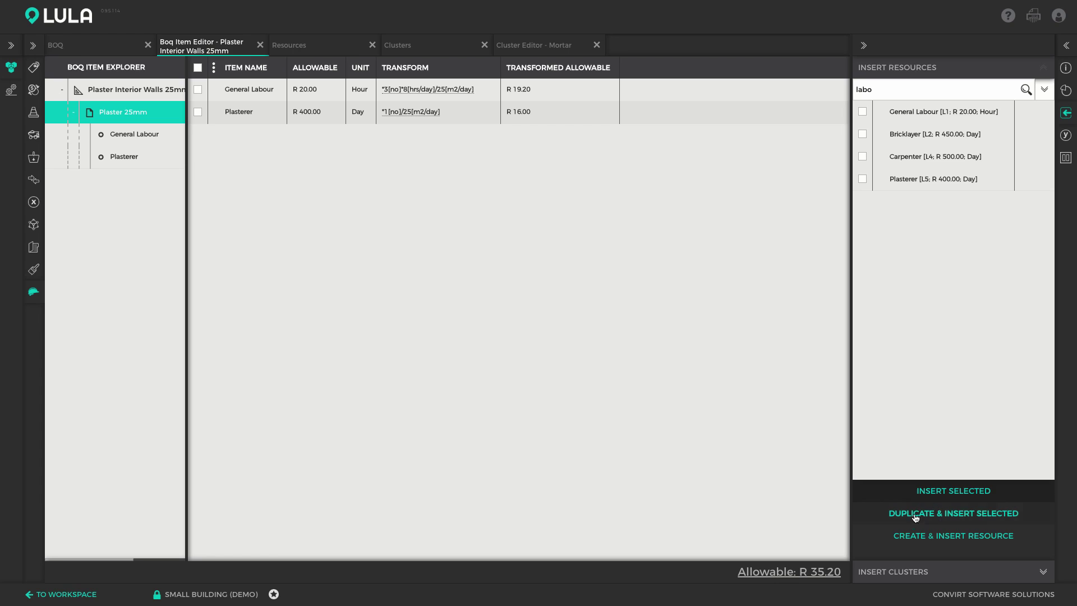
pyautogui.click(1023, 573)
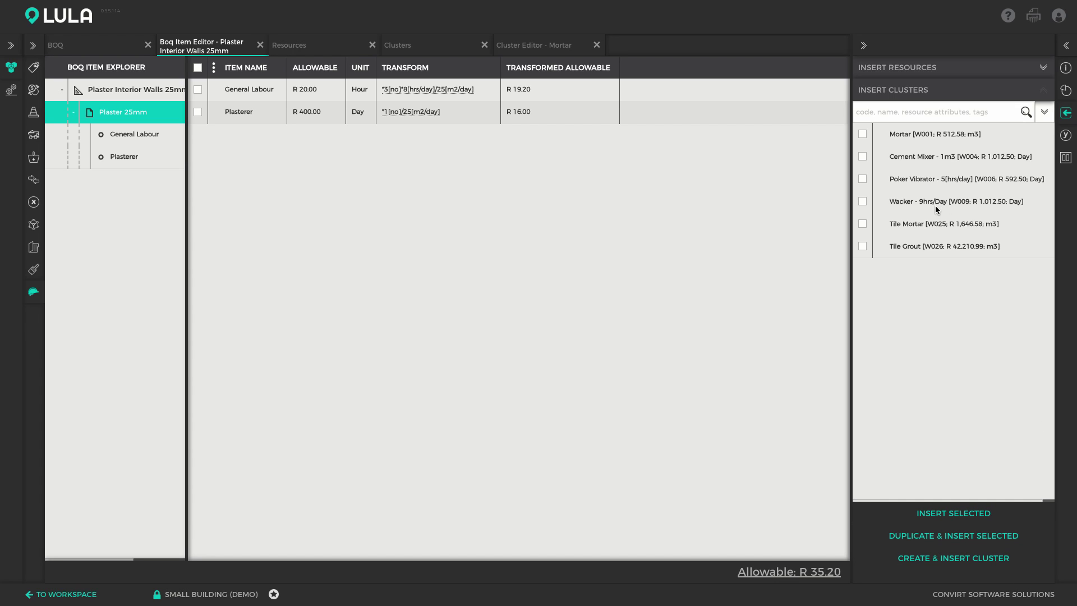
pyautogui.doubleClick(947, 134)
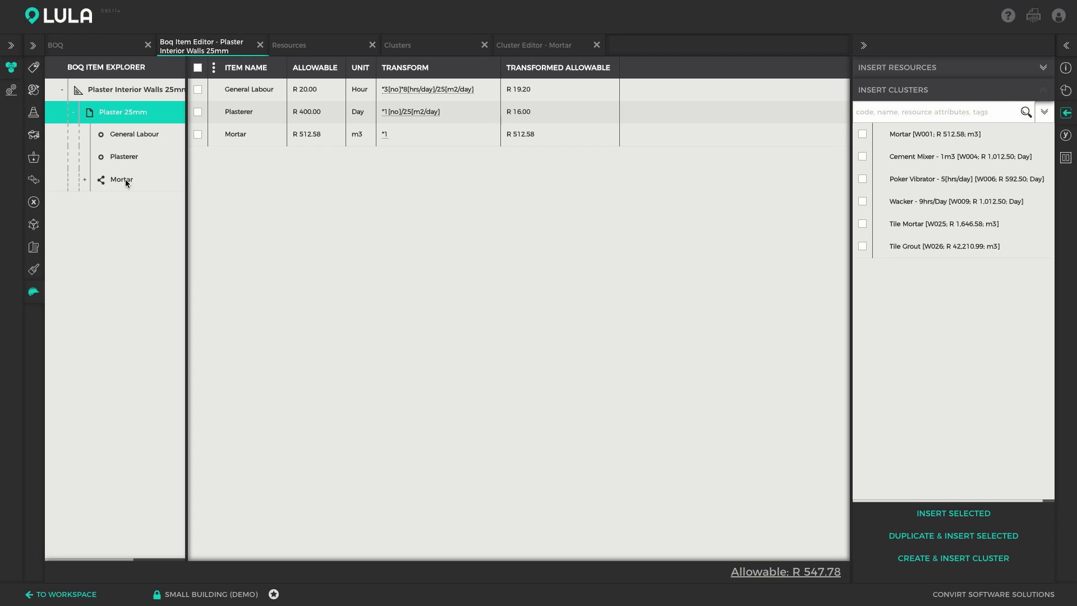
# Expand Mortar in a widened item explorer and examine the materials it contains under Plaster 25mm
pyautogui.click(86, 181)
pyautogui.click(1066, 113)
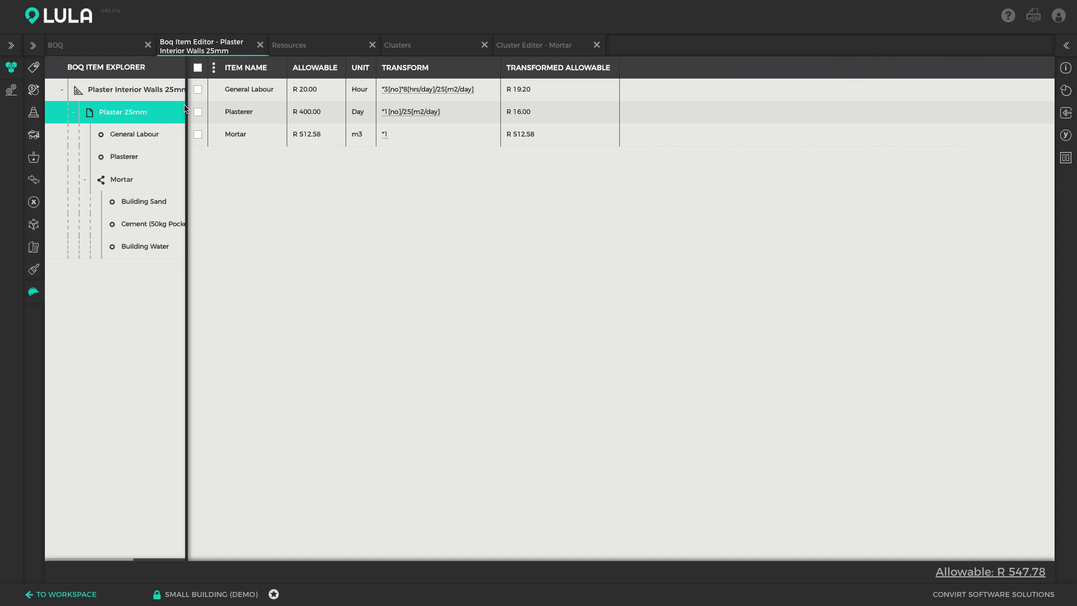
pyautogui.moveTo(186, 108); pyautogui.dragTo(264, 105)
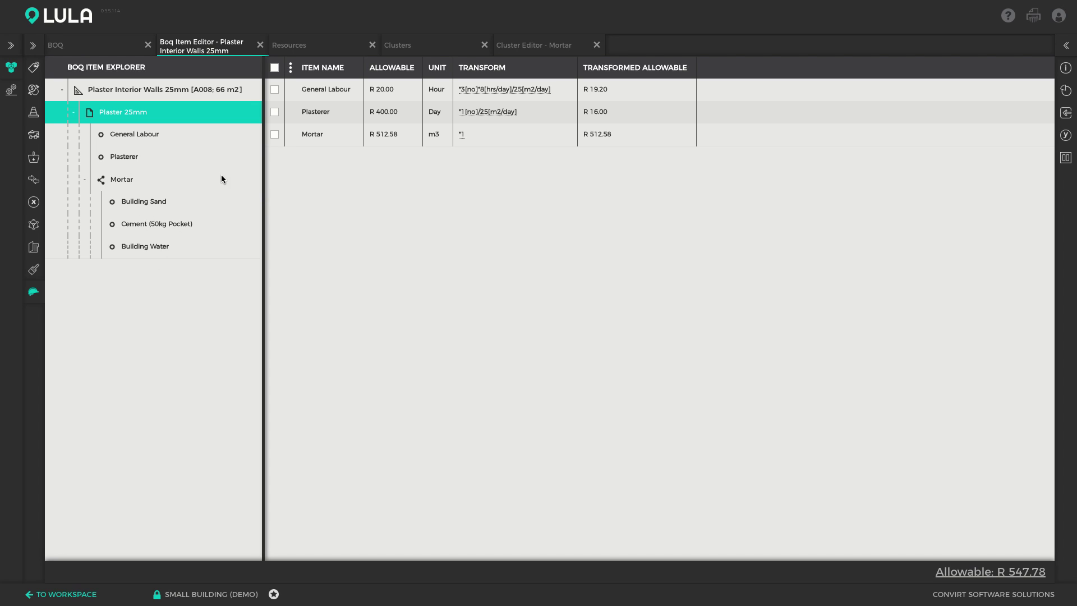
pyautogui.click(129, 181)
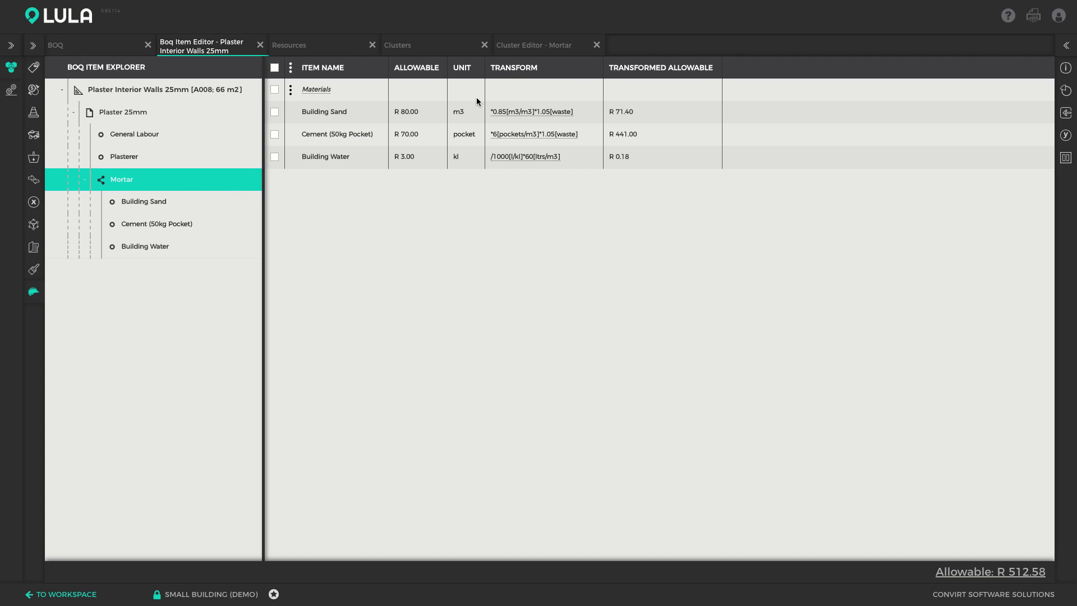
# Set Mortar's transform under Plaster 25mm to *0.0025[m3/m2]*1.15[waste]
pyautogui.click(121, 114)
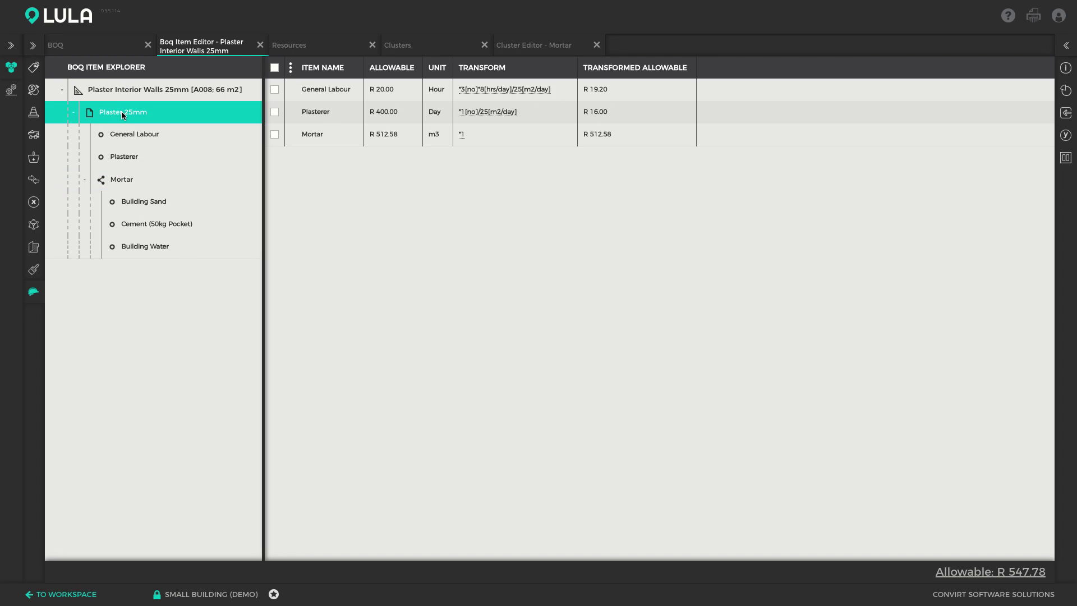
pyautogui.click(485, 137)
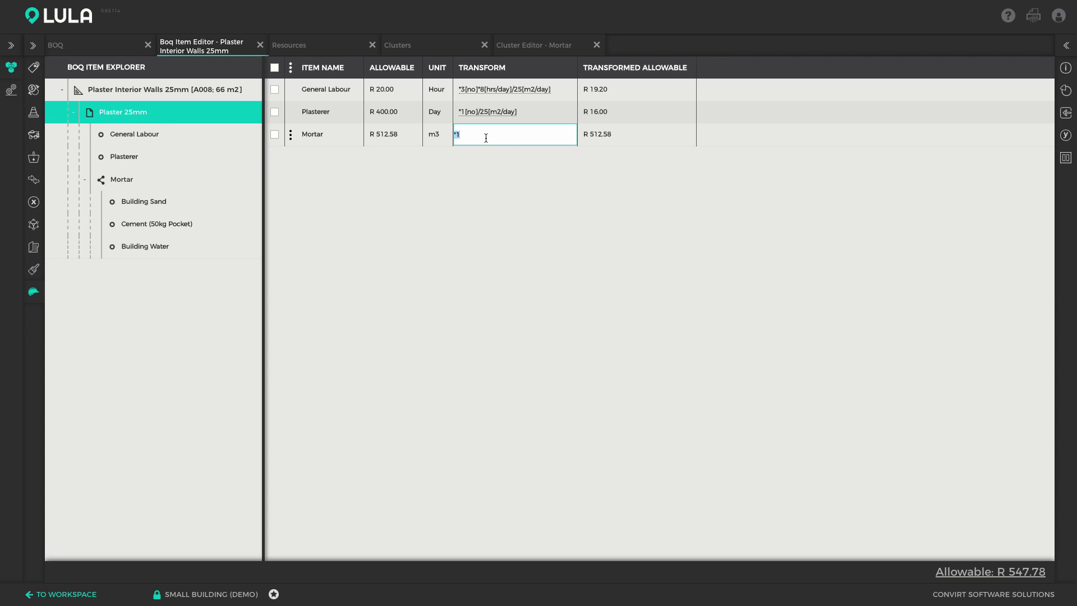
pyautogui.write('*')
pyautogui.write('0.00')
pyautogui.write('25[m3/da')
pyautogui.write('m2')
pyautogui.write(']*1.15')
pyautogui.write('[waste')
pyautogui.press('Return')
pyautogui.click(612, 107)
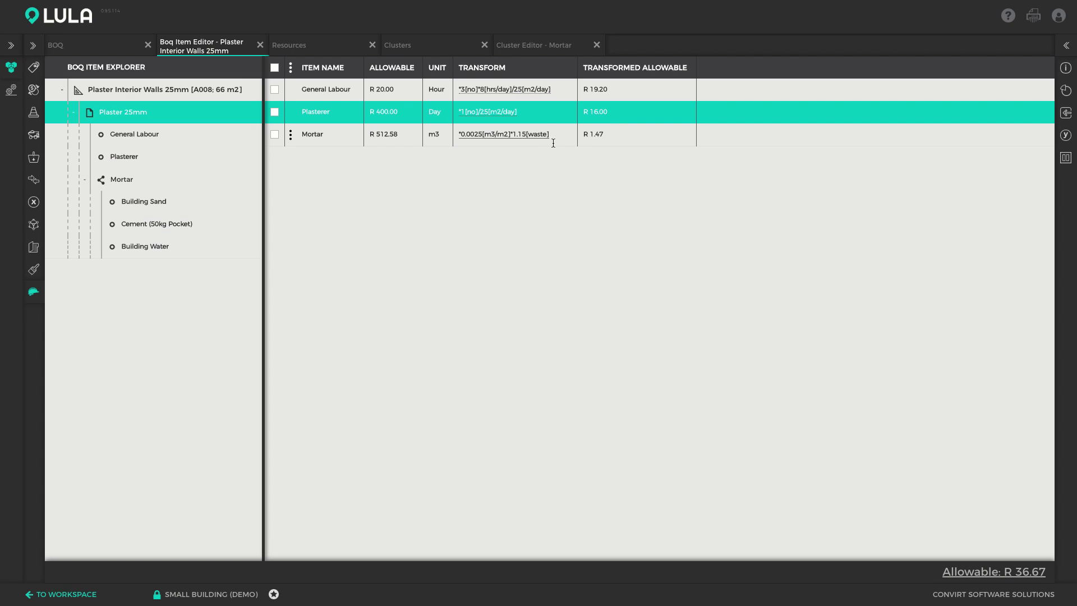
pyautogui.click(601, 135)
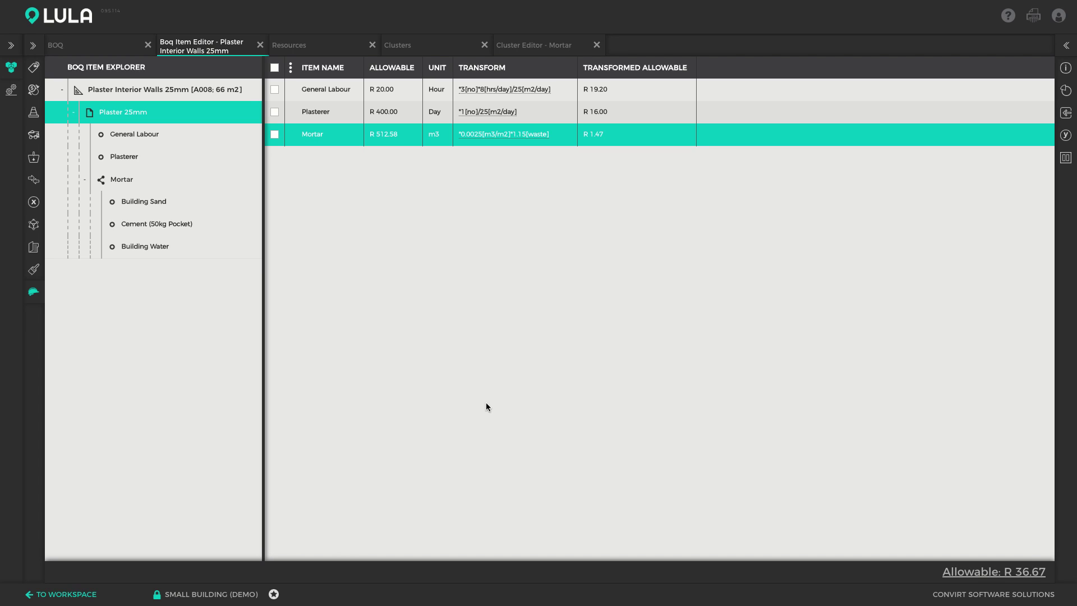
# Return to the bill of quantities and examine the Plaster Interior Walls 25mm rate and the Masonry section's net amount
pyautogui.click(73, 44)
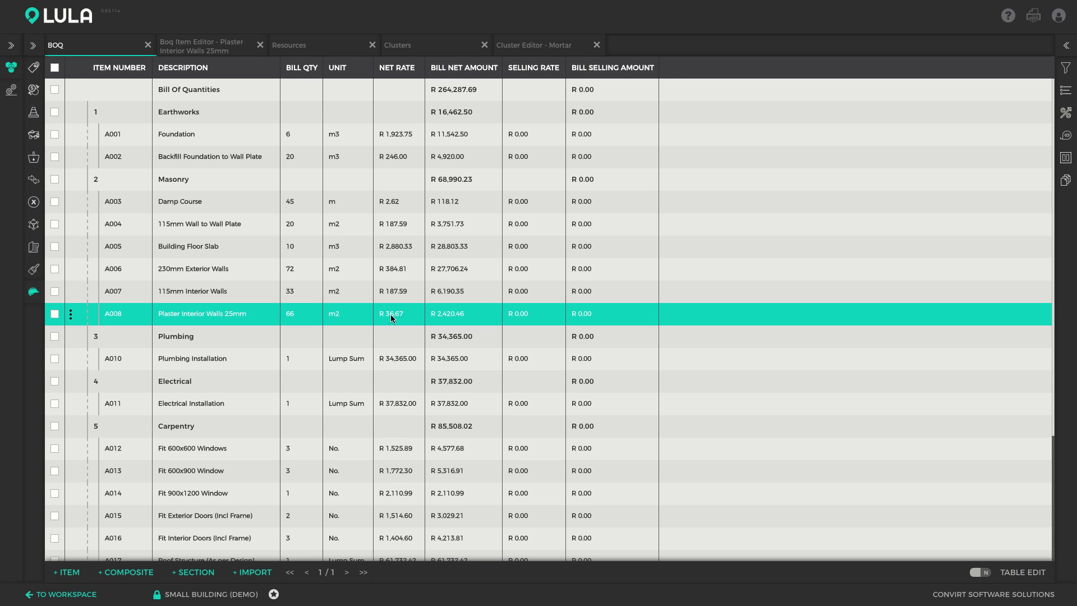
pyautogui.scroll(-3, 393, 323)
pyautogui.scroll(3, 396, 327)
pyautogui.scroll(-1, 204, 190)
pyautogui.scroll(1, 209, 187)
pyautogui.click(203, 183)
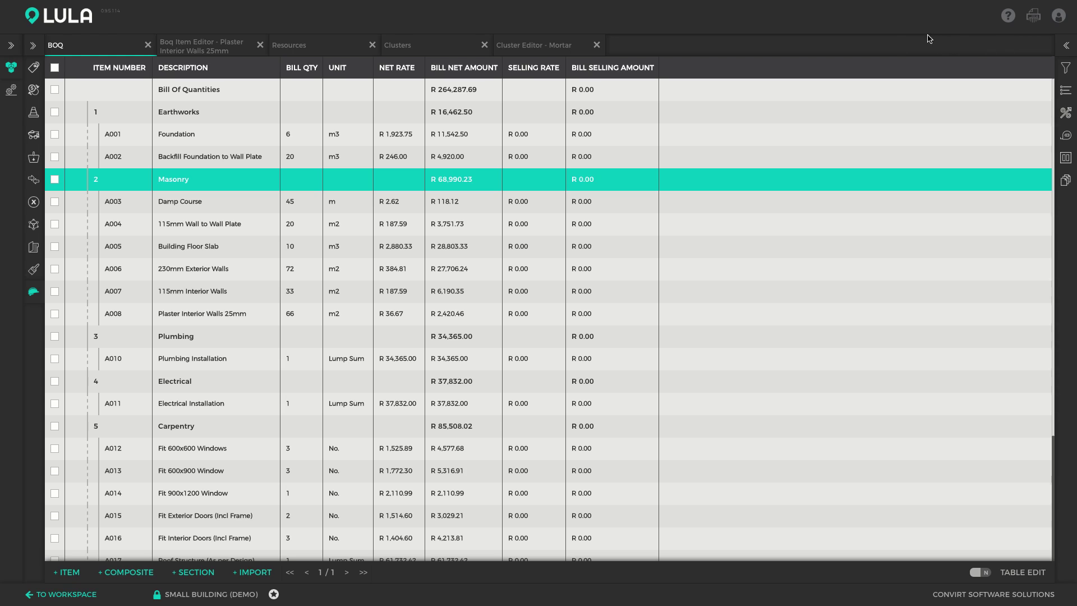
# Open the markup settings and examine the bill attribute, resource attribute and global markup options
pyautogui.click(1068, 115)
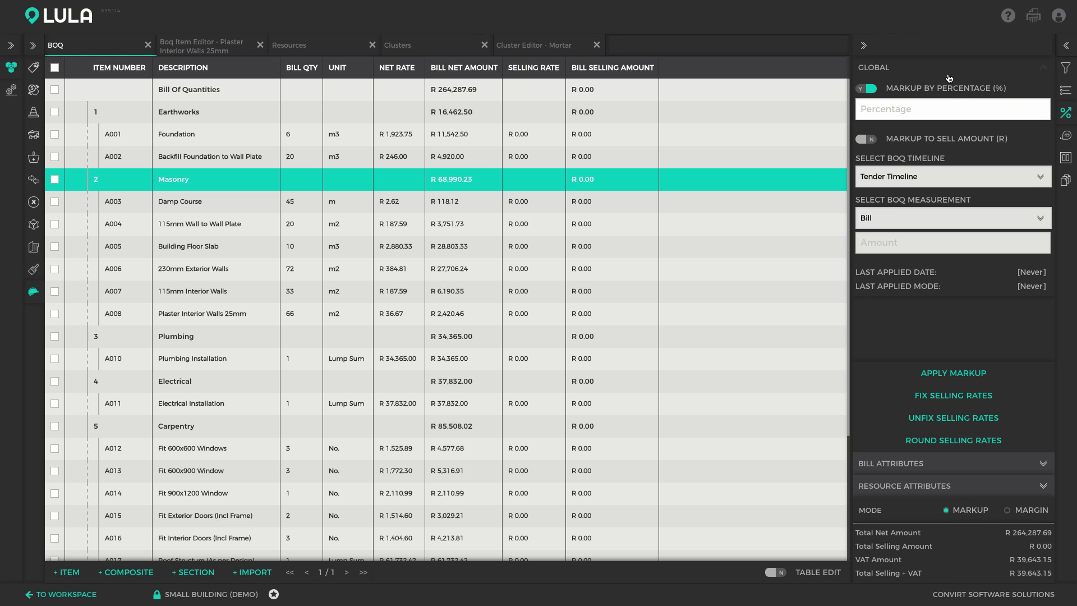
pyautogui.click(1033, 462)
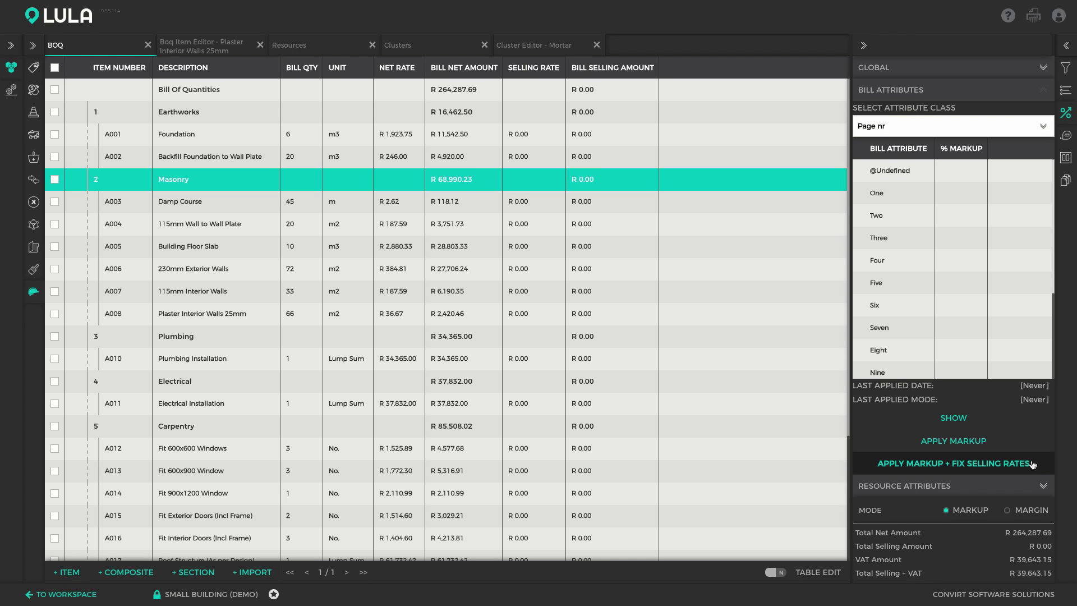
pyautogui.click(1041, 486)
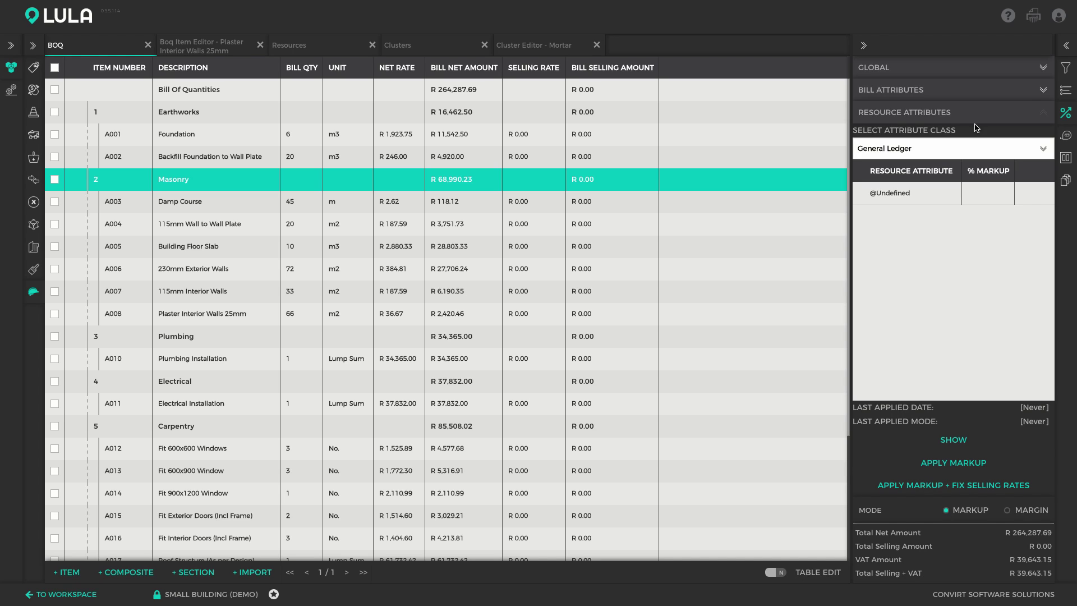
pyautogui.click(970, 68)
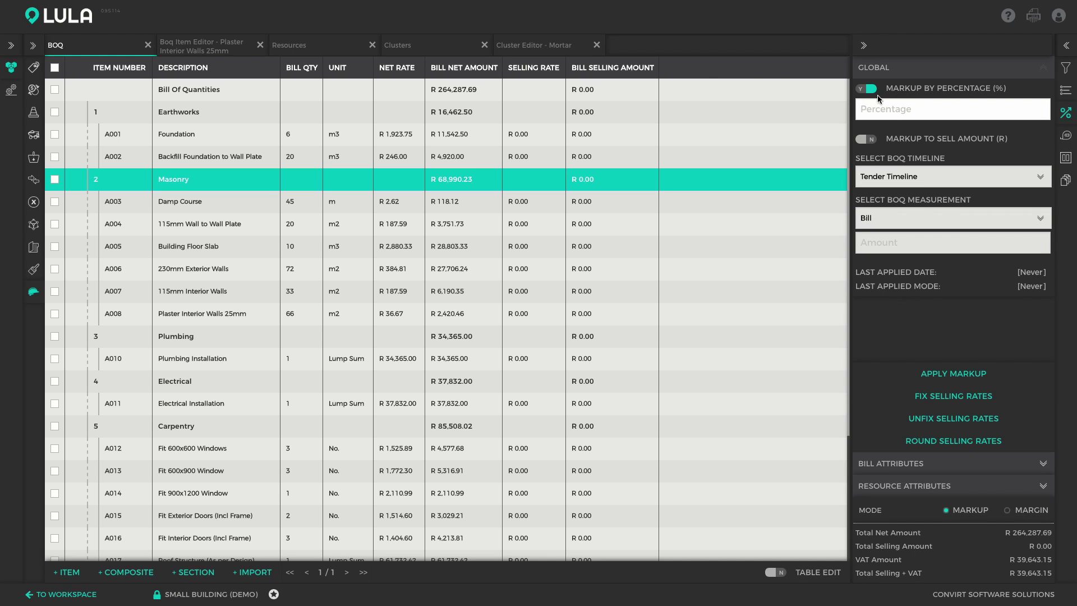
# Apply a global markup of 8% to the whole bill of quantities
pyautogui.click(896, 110)
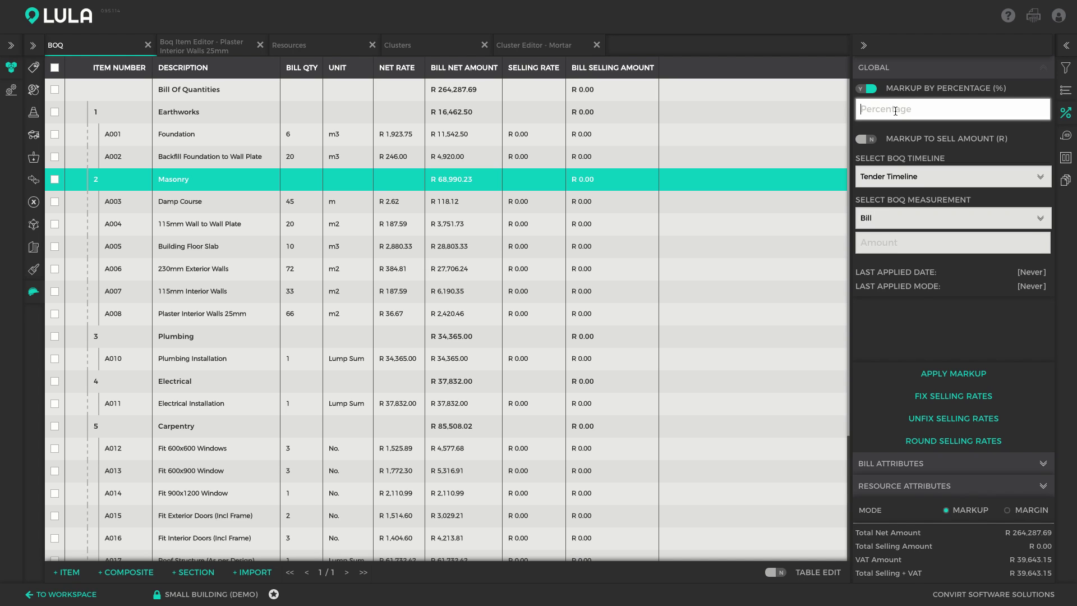
pyautogui.write('8')
pyautogui.click(942, 375)
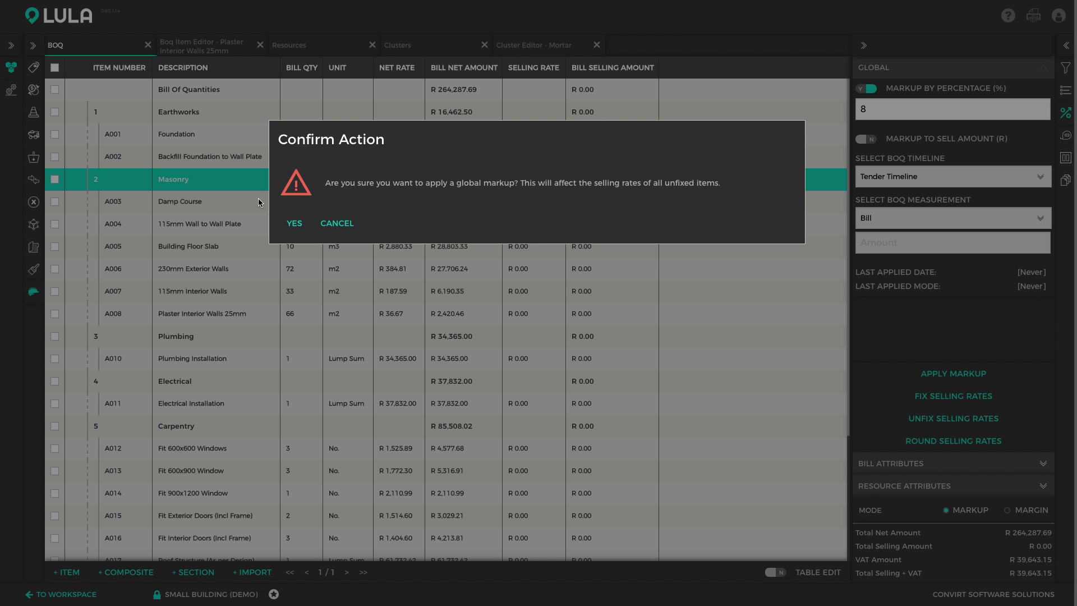
pyautogui.click(293, 223)
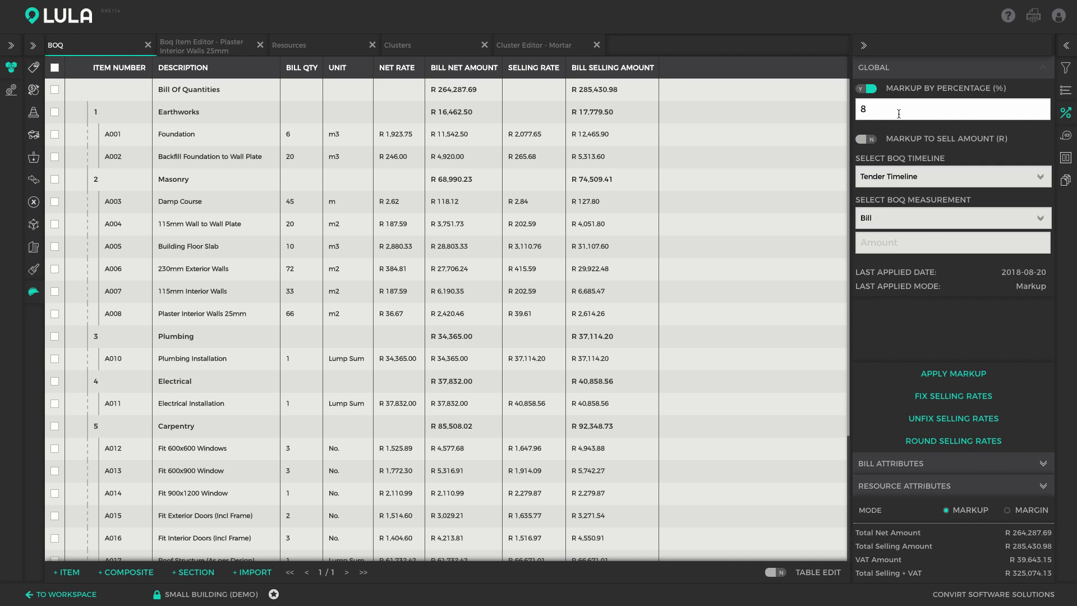
# Close the markup settings and apply the Client Bill report to the bill of quantities
pyautogui.click(1071, 117)
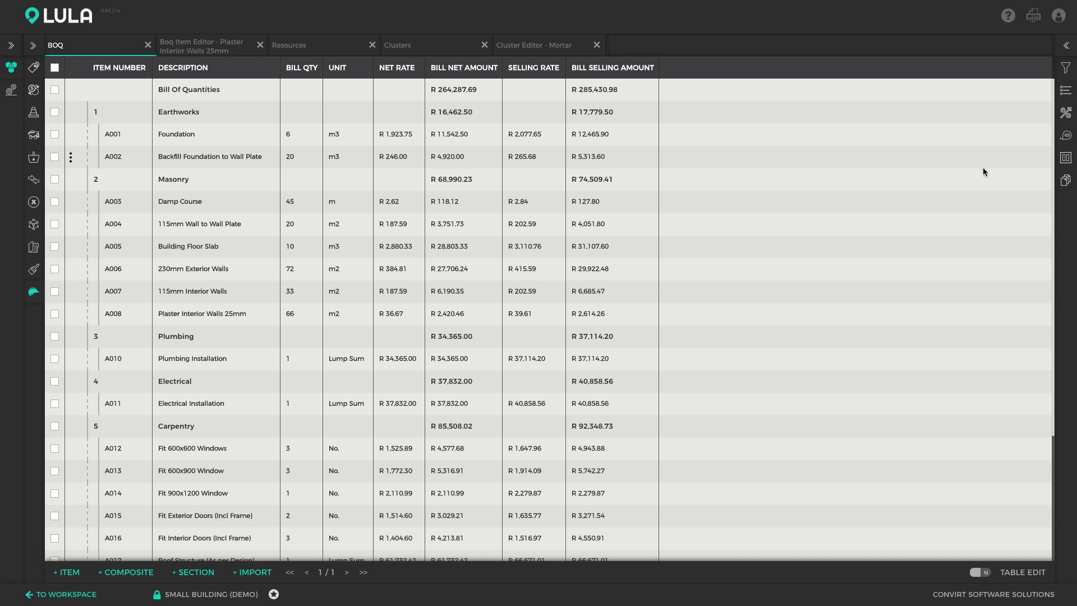
pyautogui.click(1071, 184)
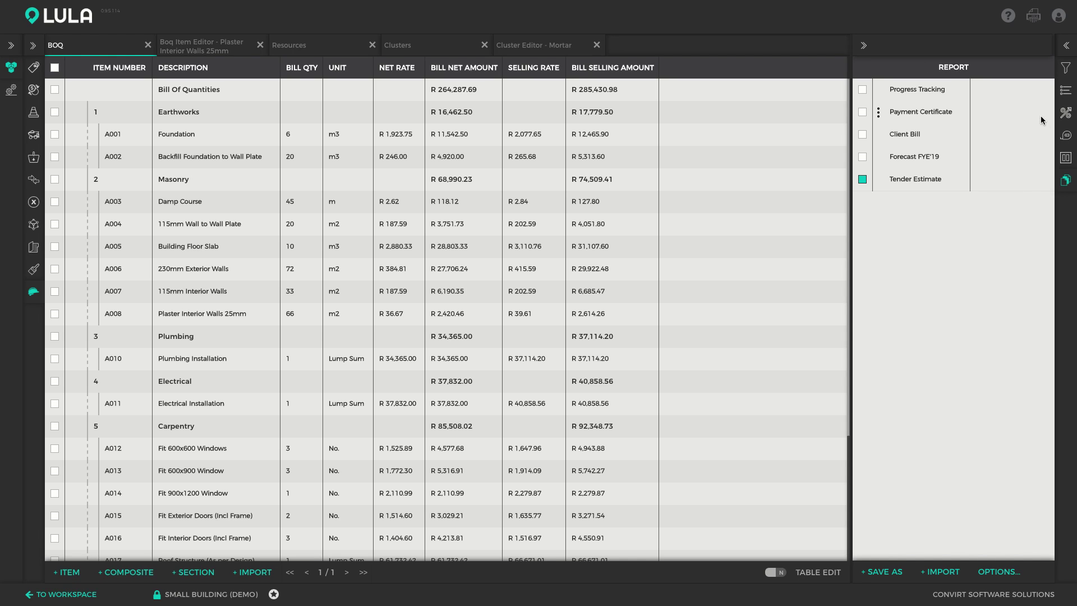
pyautogui.click(863, 135)
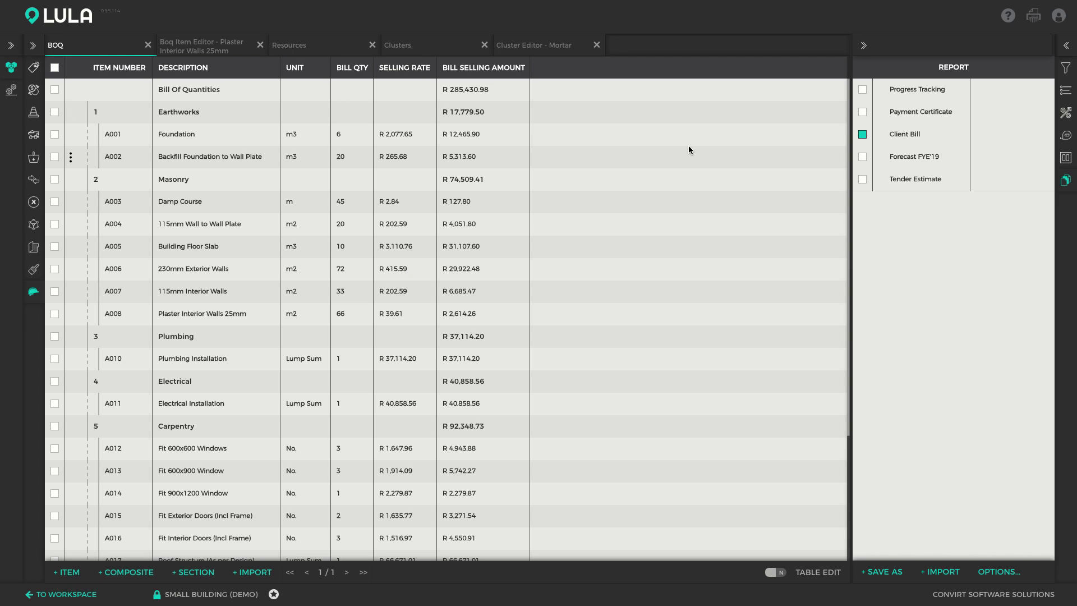
pyautogui.click(1072, 184)
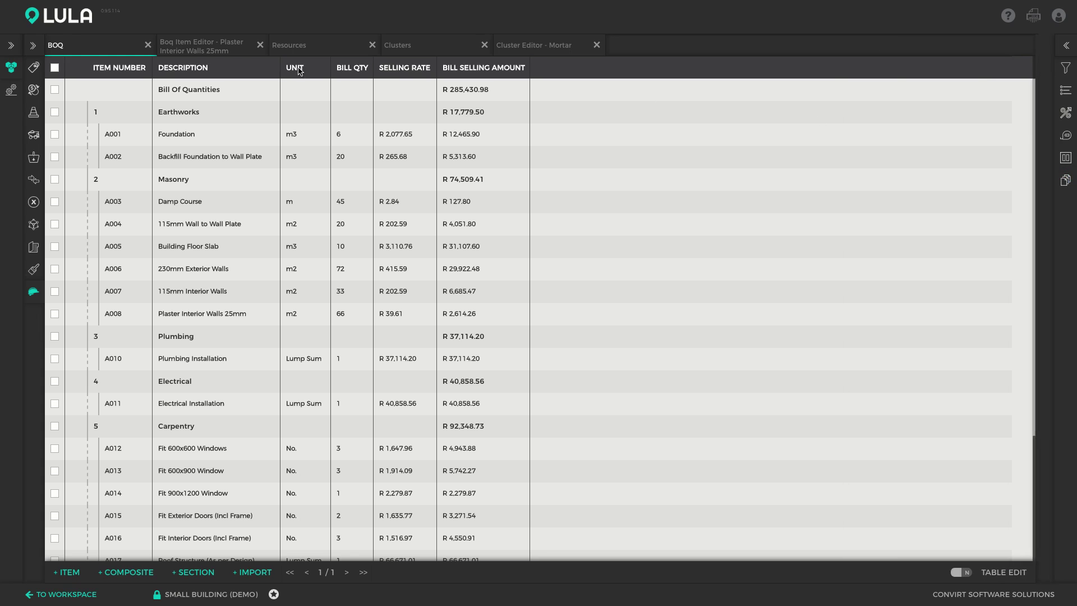
# Open the BOQ report's download settings and examine the available file types
pyautogui.click(1033, 17)
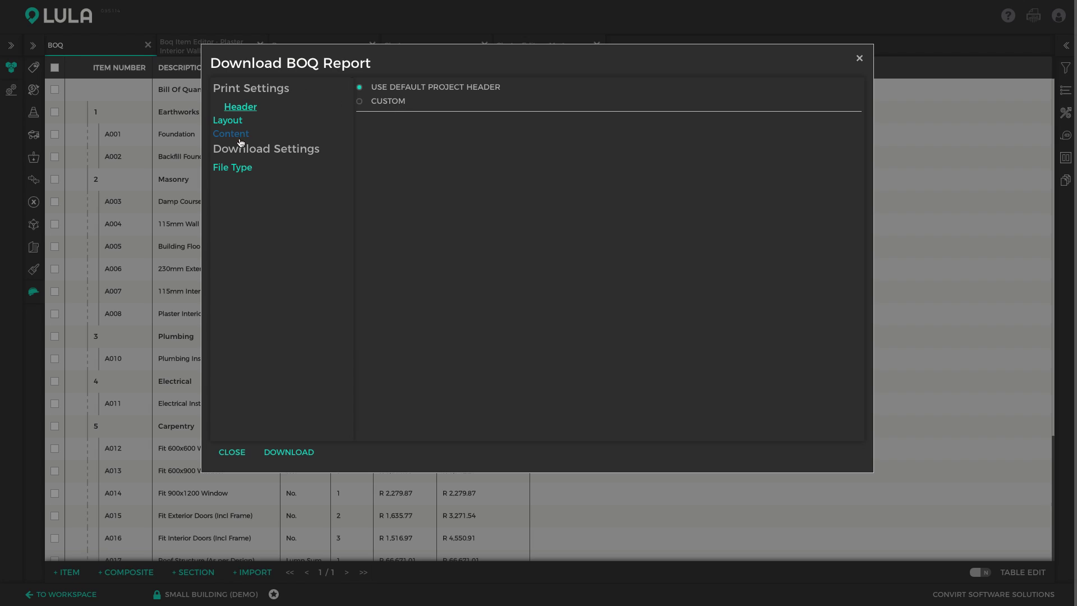
pyautogui.click(246, 168)
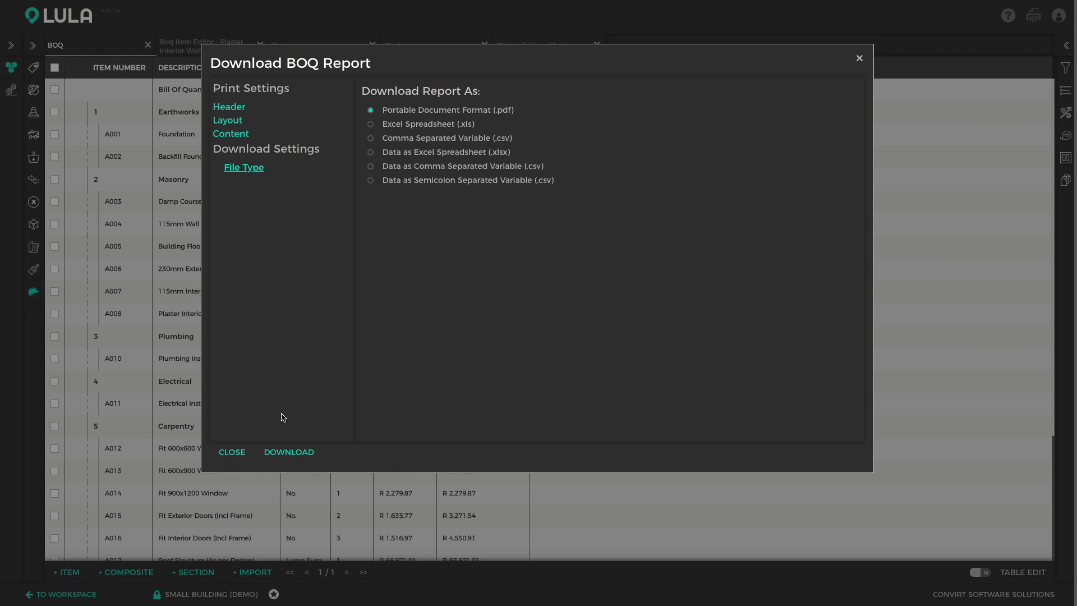
pyautogui.click(860, 59)
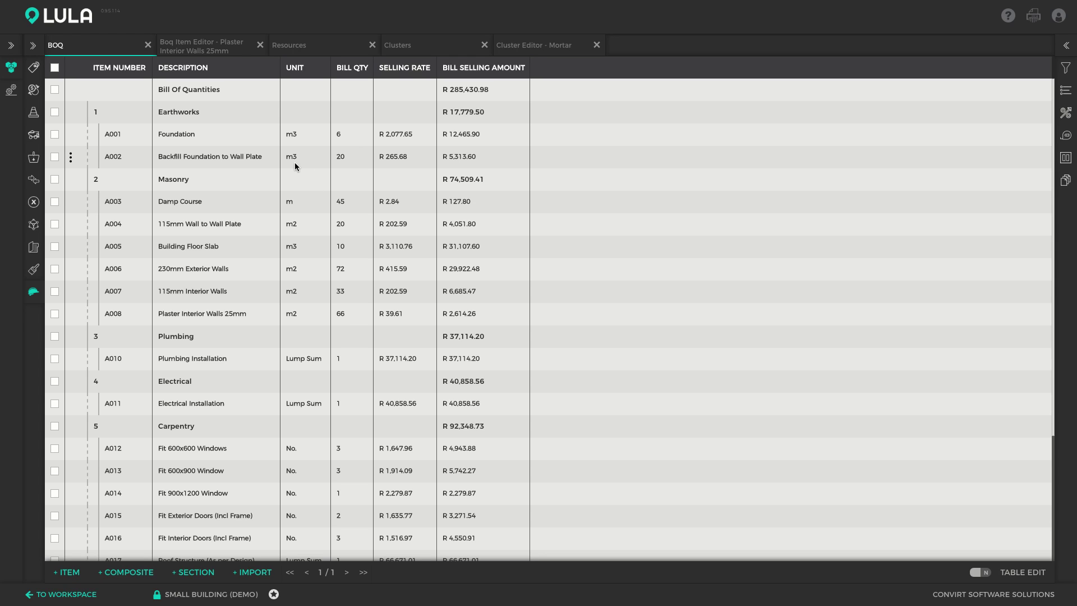
# Open the Resource Type attribute class and apply the Resource Type Tender Finalisation report to it
pyautogui.click(30, 112)
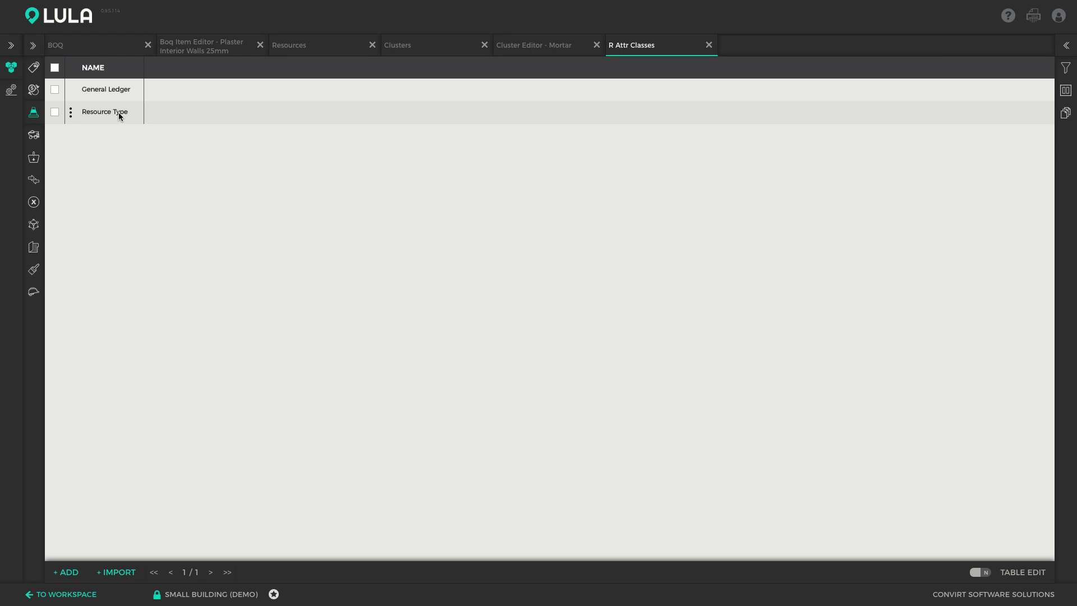
pyautogui.doubleClick(119, 114)
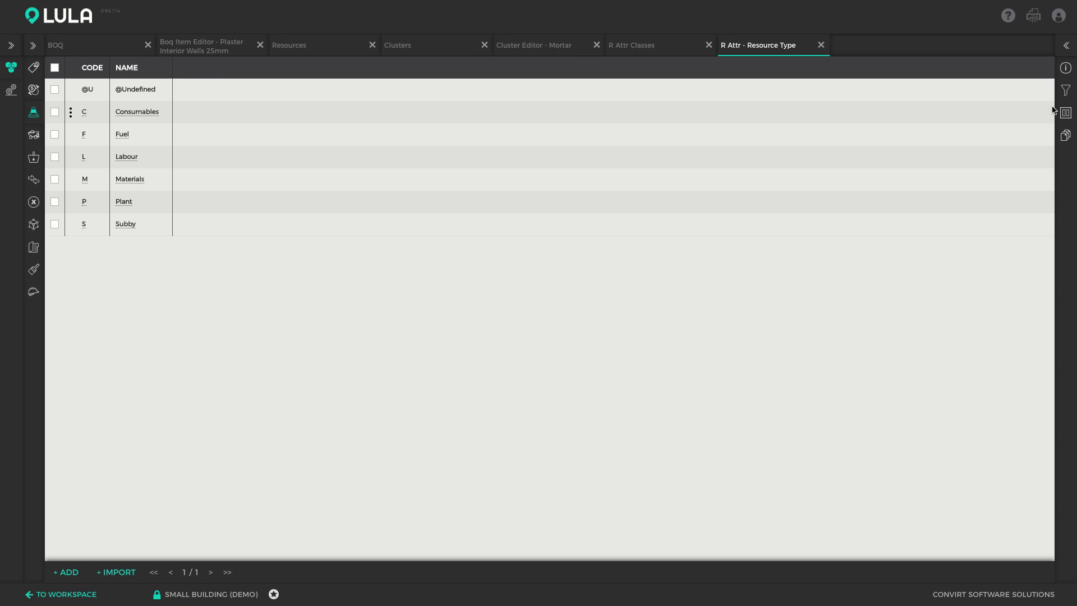
pyautogui.click(1065, 138)
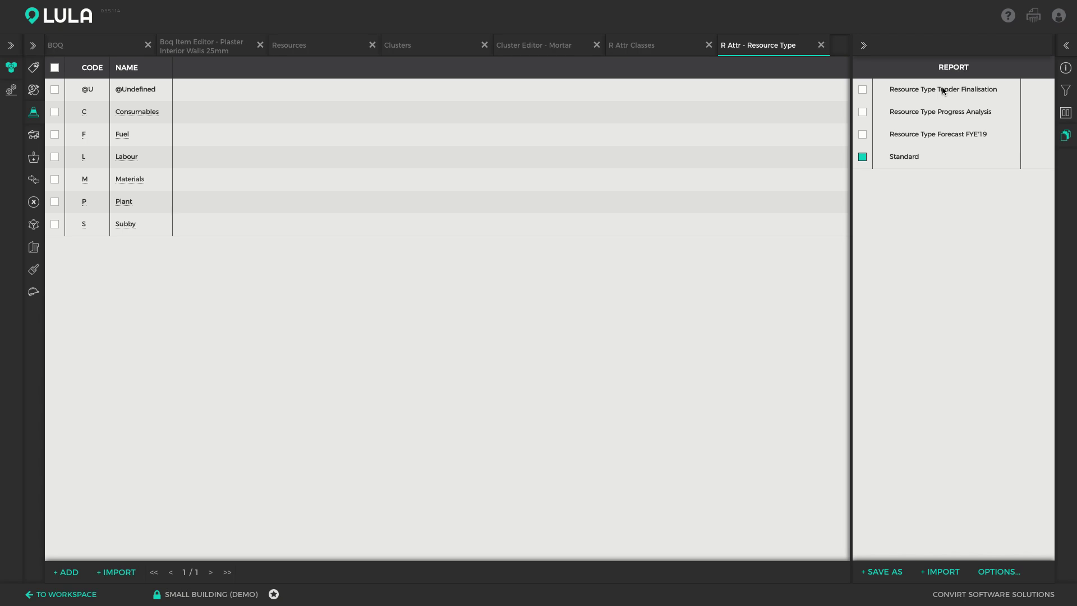
pyautogui.click(862, 89)
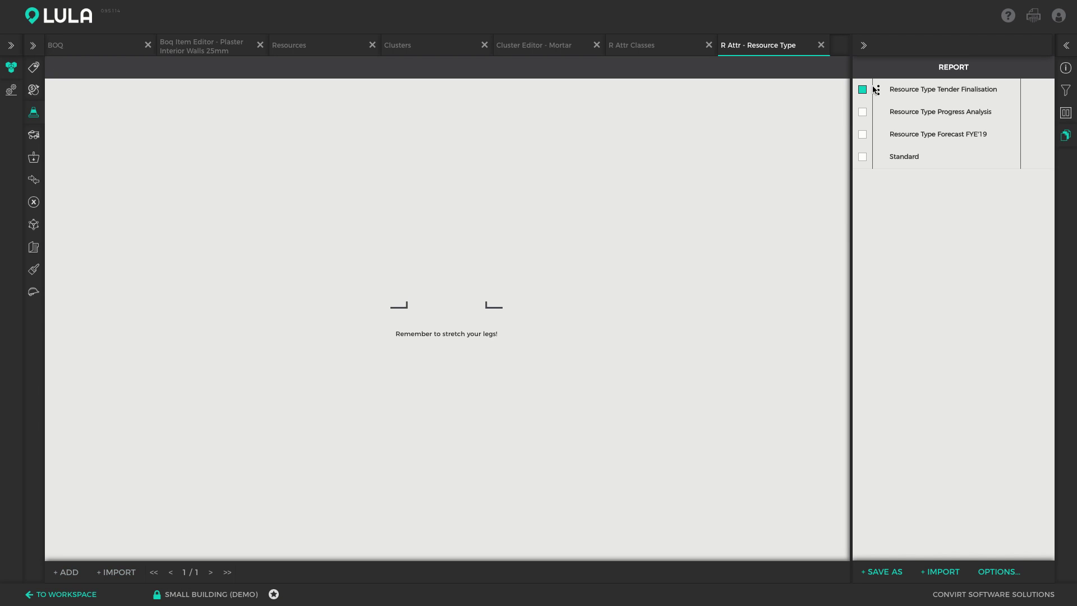
pyautogui.click(1068, 136)
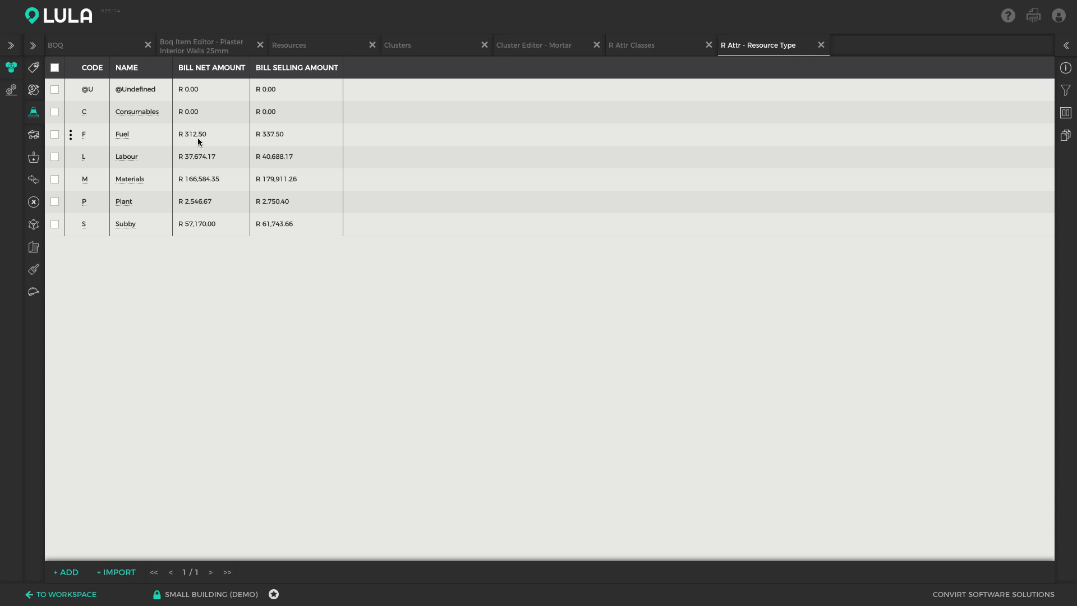
# Examine the bill net and selling amounts of the Fuel and Labour resource types
pyautogui.click(217, 138)
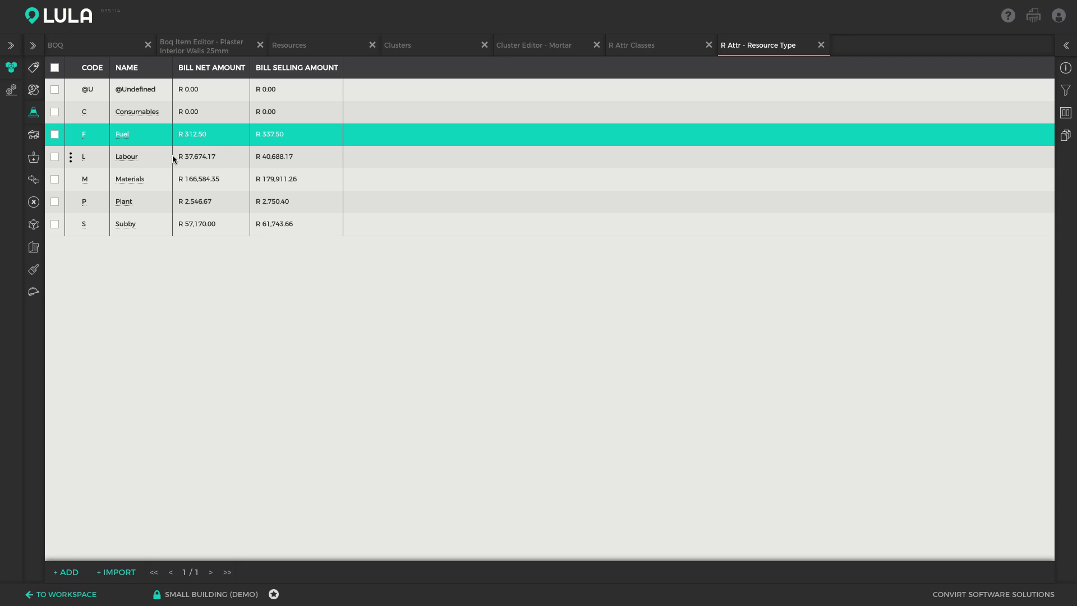
pyautogui.click(212, 160)
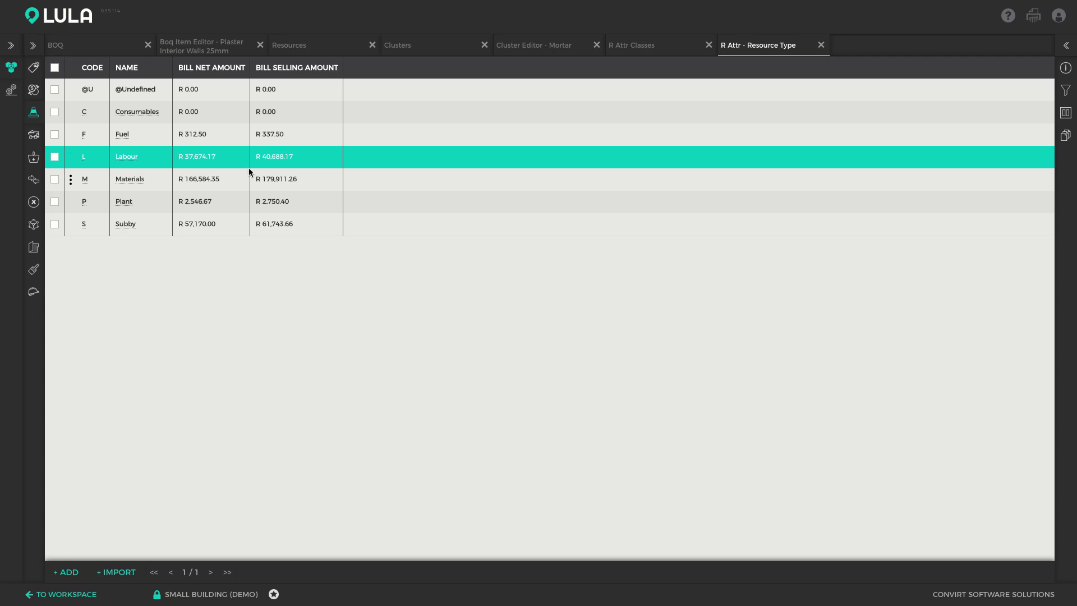
pyautogui.click(275, 139)
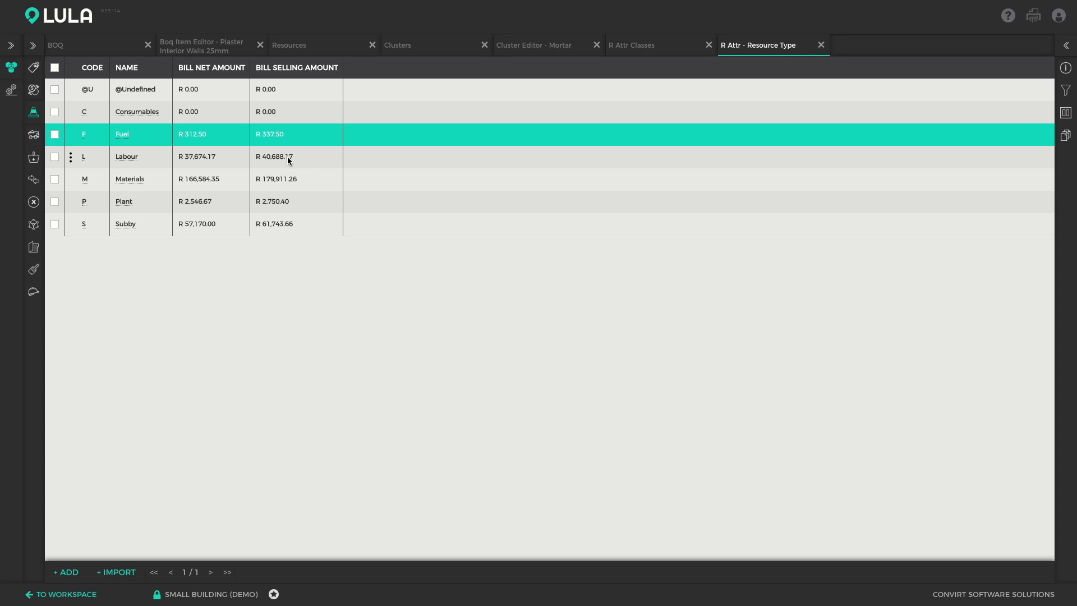
pyautogui.click(200, 159)
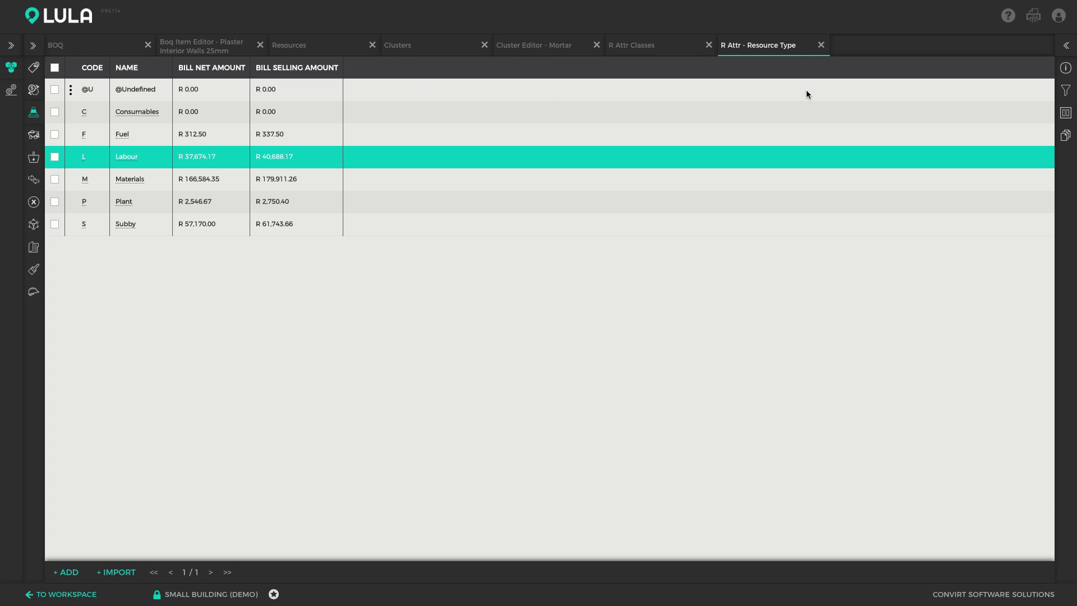
# Clear all filters on the project's resources list and apply the Resource Tender Finalisation report to it
pyautogui.click(314, 45)
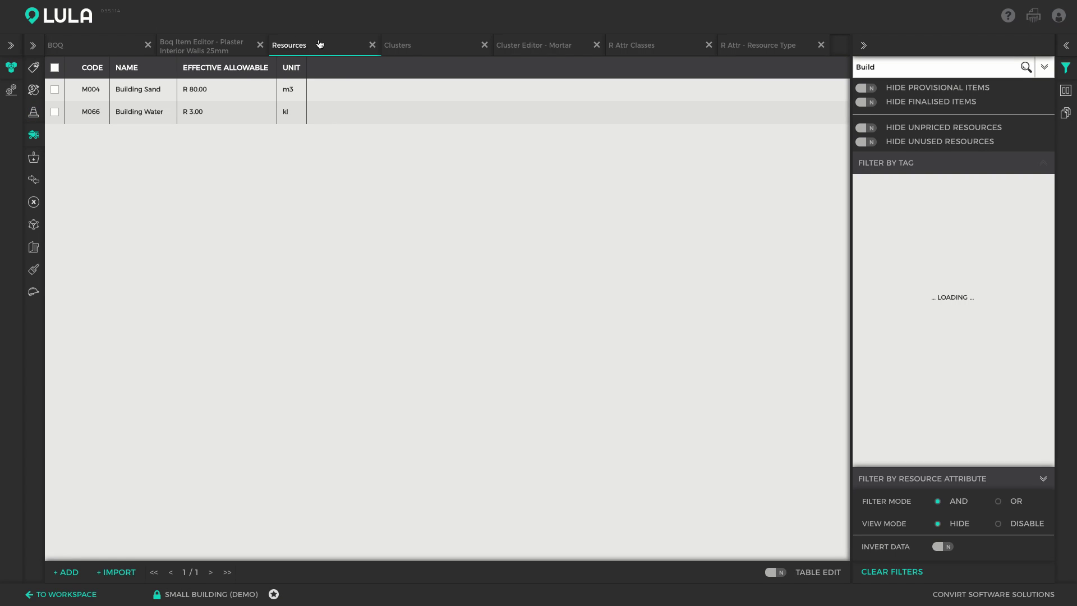
pyautogui.click(906, 573)
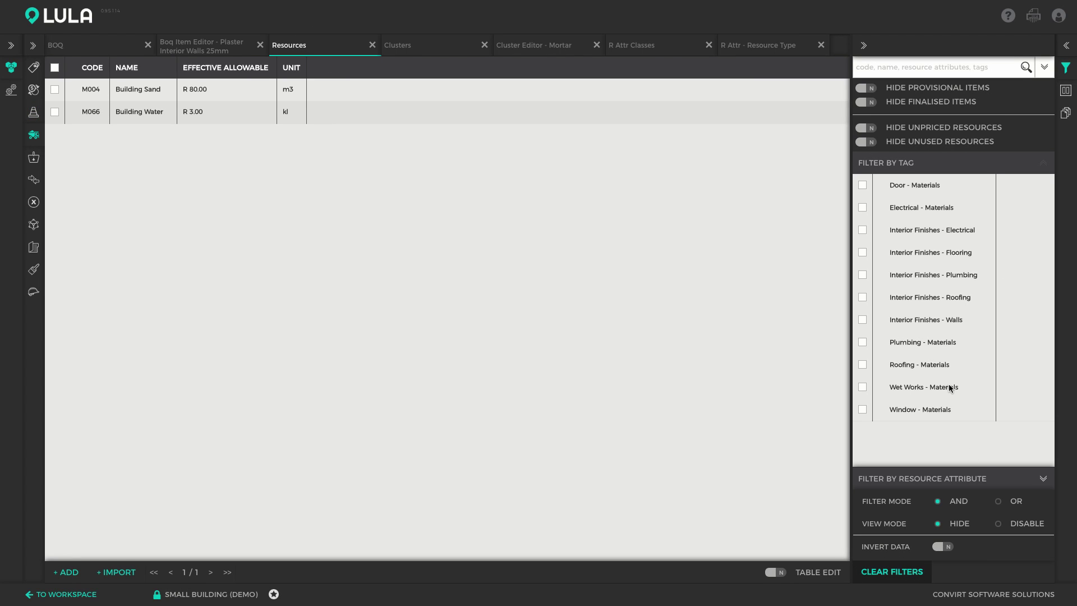
pyautogui.click(1070, 113)
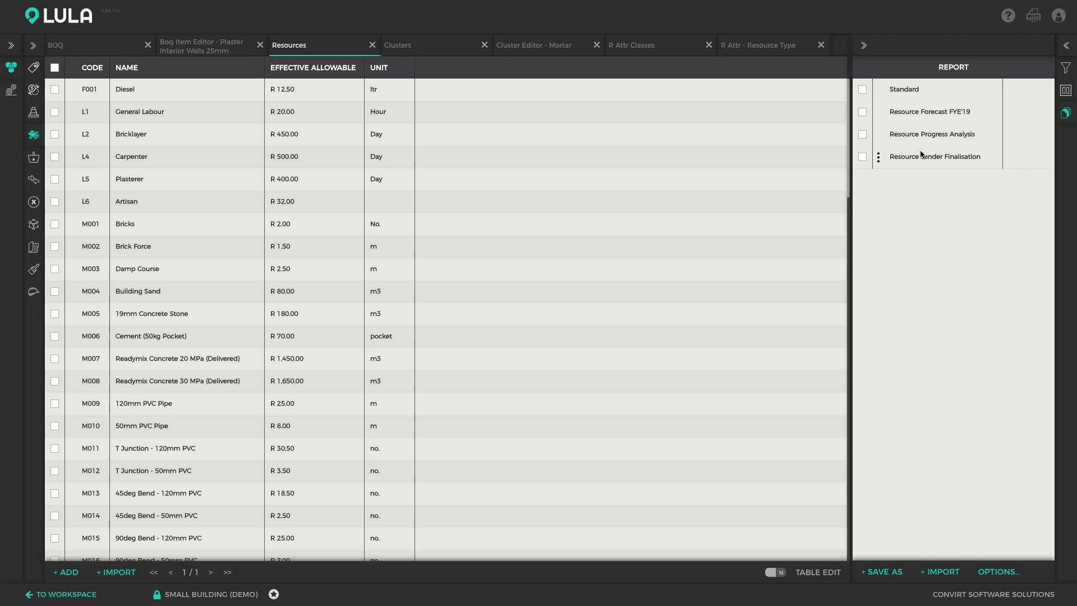
pyautogui.click(863, 160)
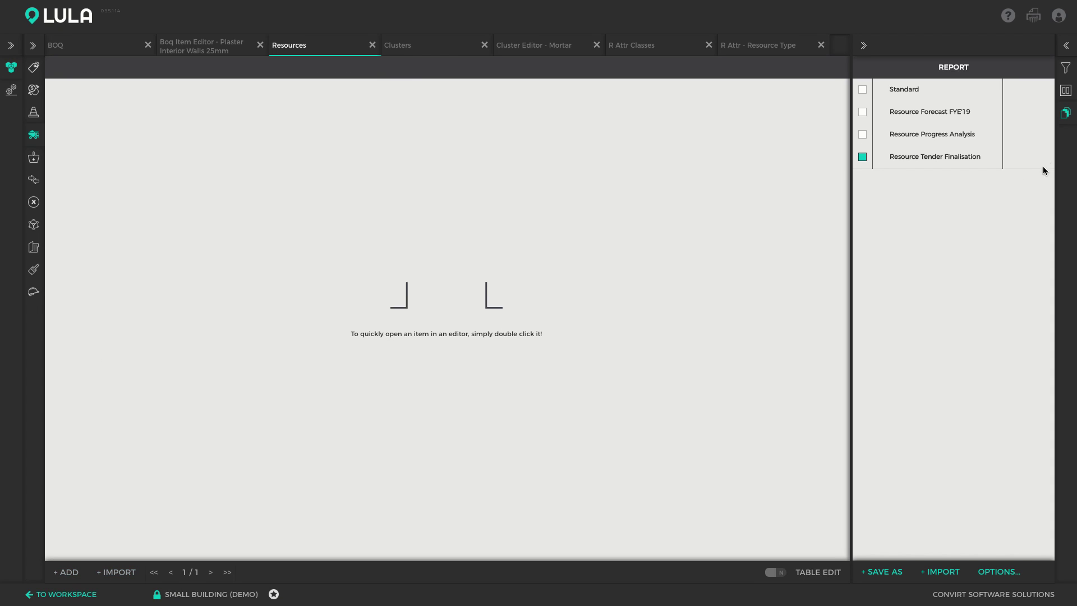
pyautogui.click(1068, 115)
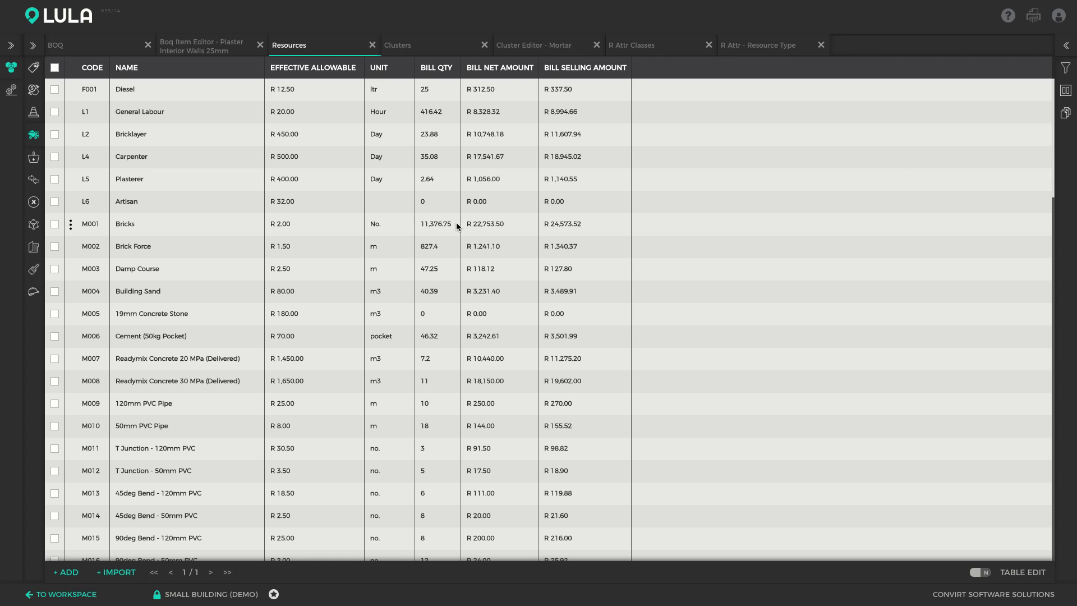
# Filter the resources list by the Roofing - Materials tag
pyautogui.click(127, 88)
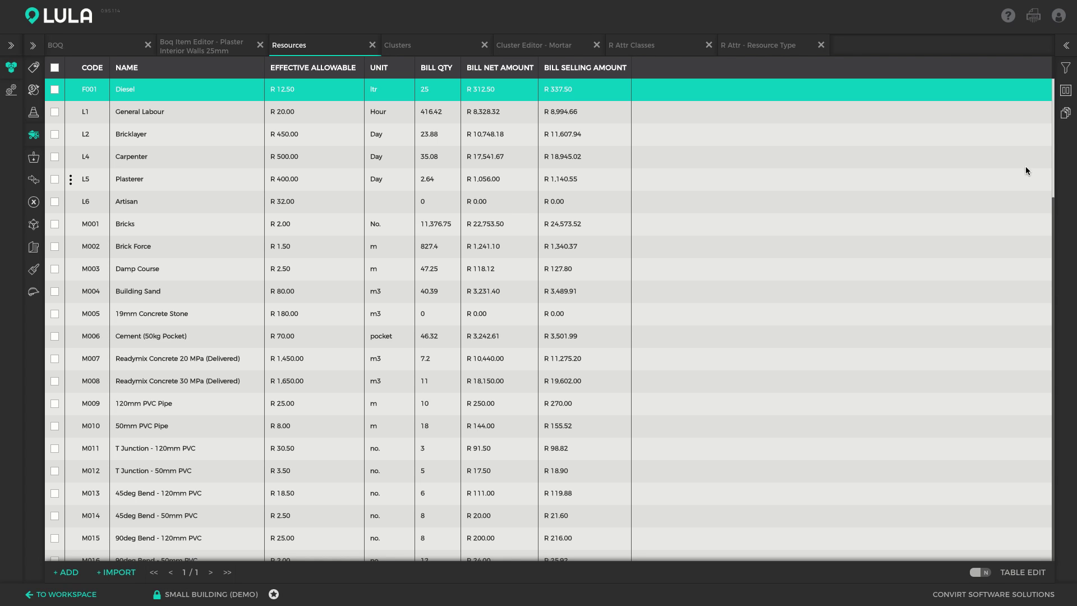
pyautogui.click(1067, 68)
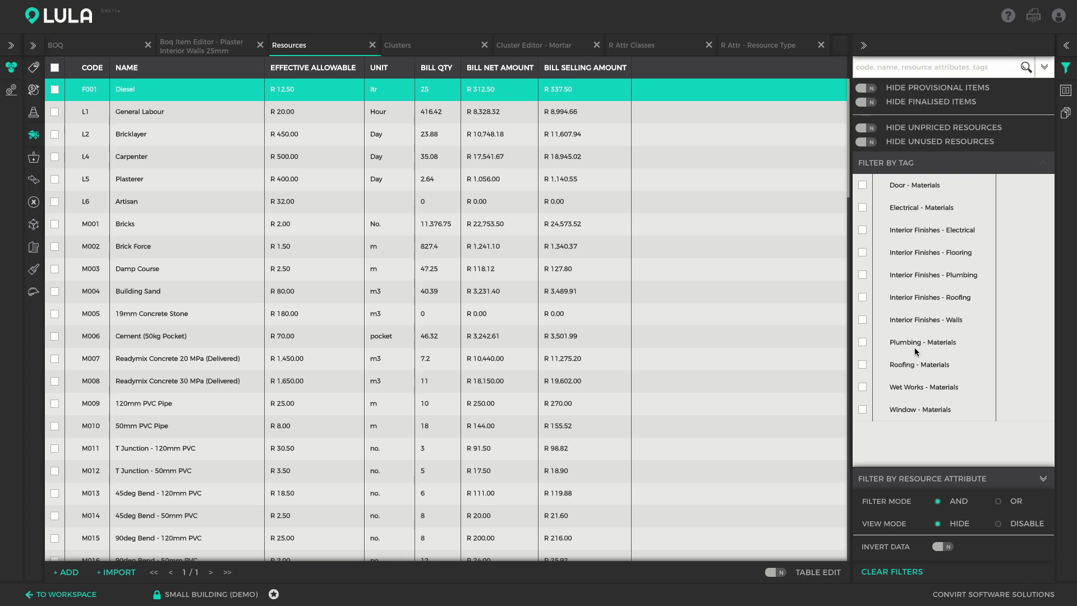
pyautogui.click(863, 365)
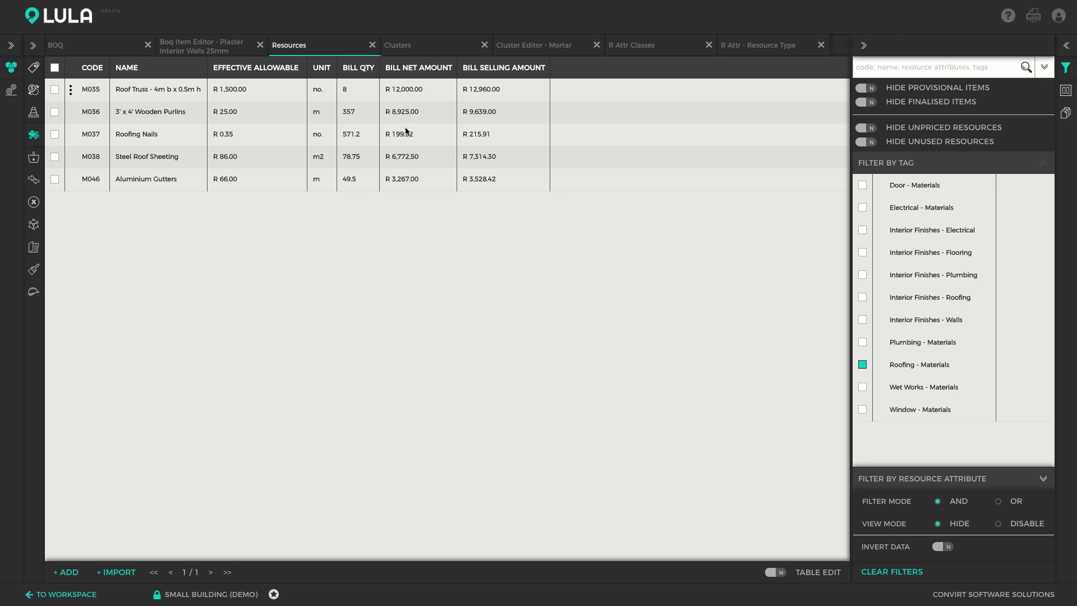
# Hide the Effective Allowable, Bill Net Amount and Bill Selling Amount columns of the resources list, keeping the bill quantity
pyautogui.click(1067, 91)
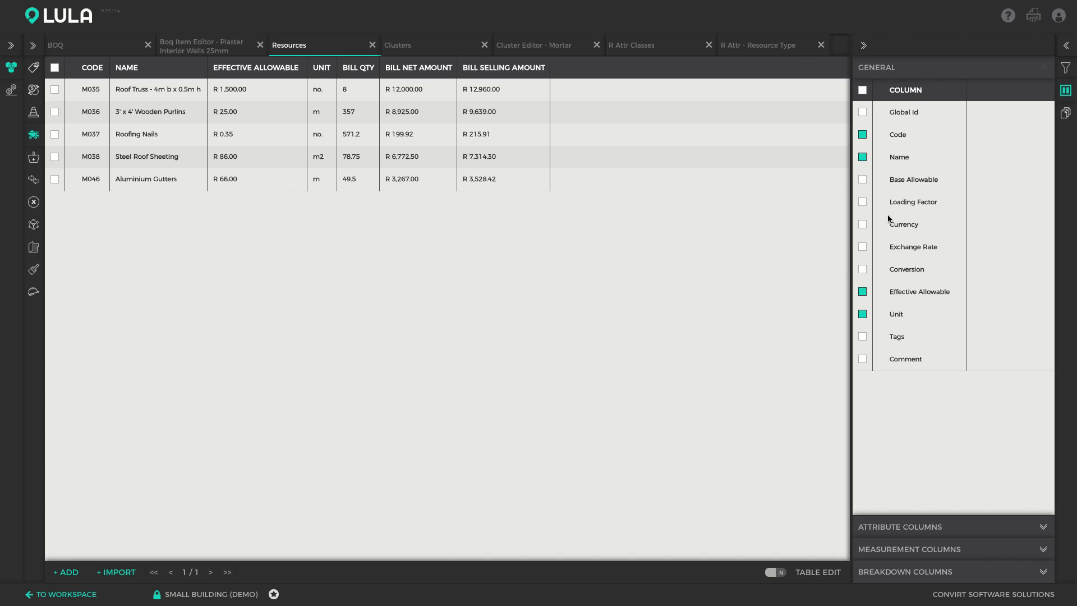
pyautogui.click(863, 293)
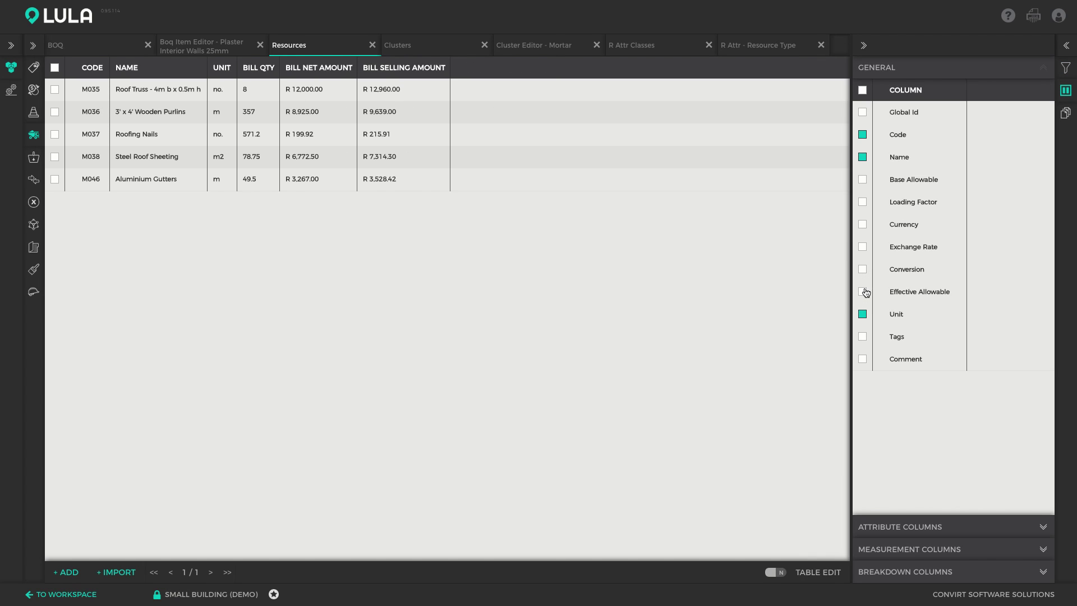
pyautogui.click(1031, 548)
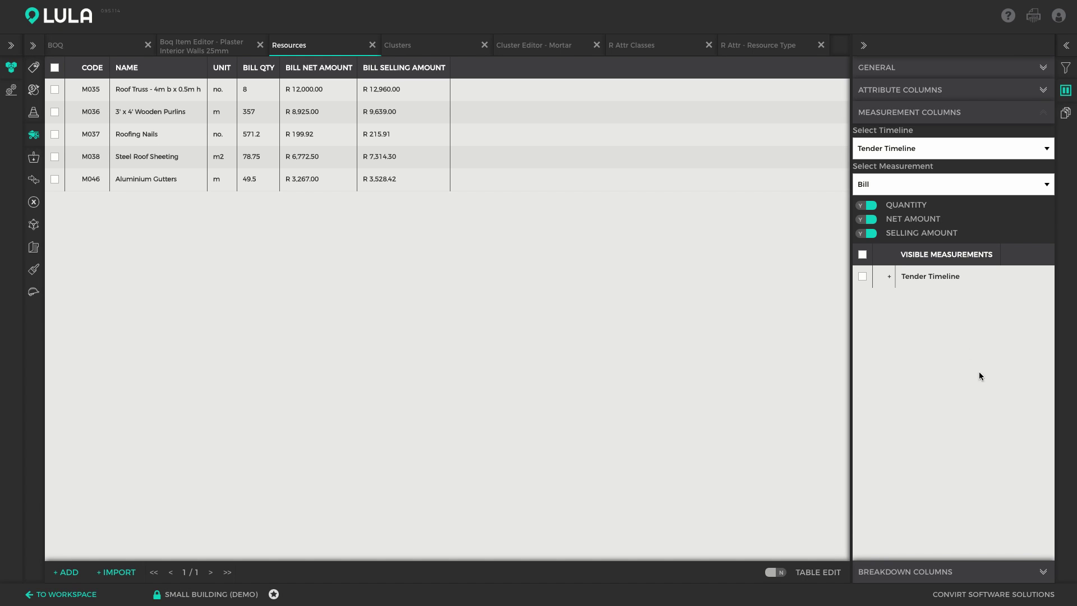
pyautogui.click(862, 255)
pyautogui.click(864, 256)
pyautogui.click(889, 276)
pyautogui.click(901, 299)
pyautogui.click(867, 219)
pyautogui.click(866, 233)
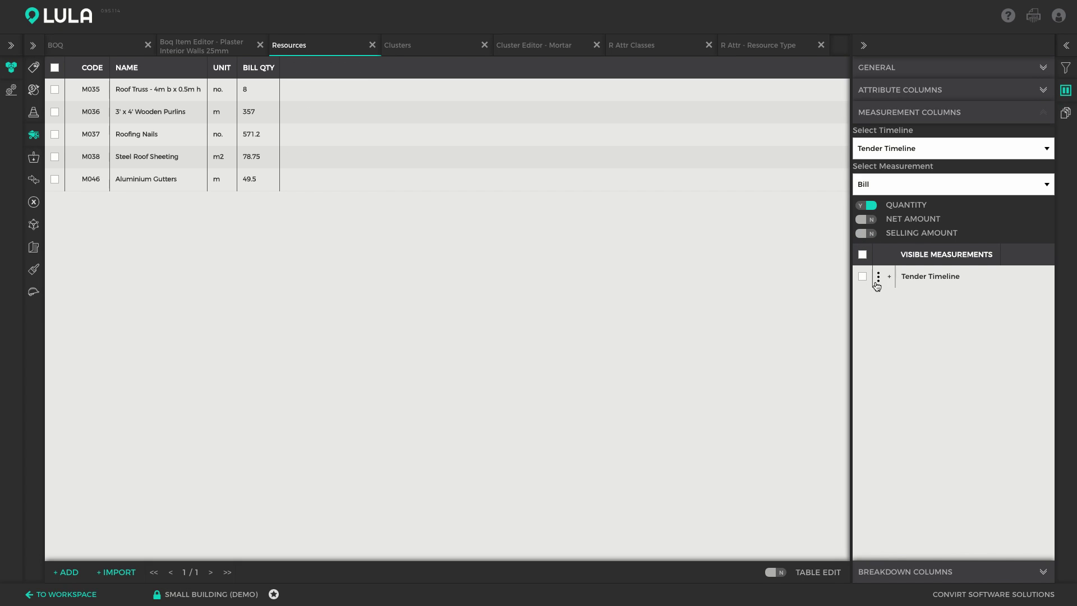
pyautogui.click(1066, 90)
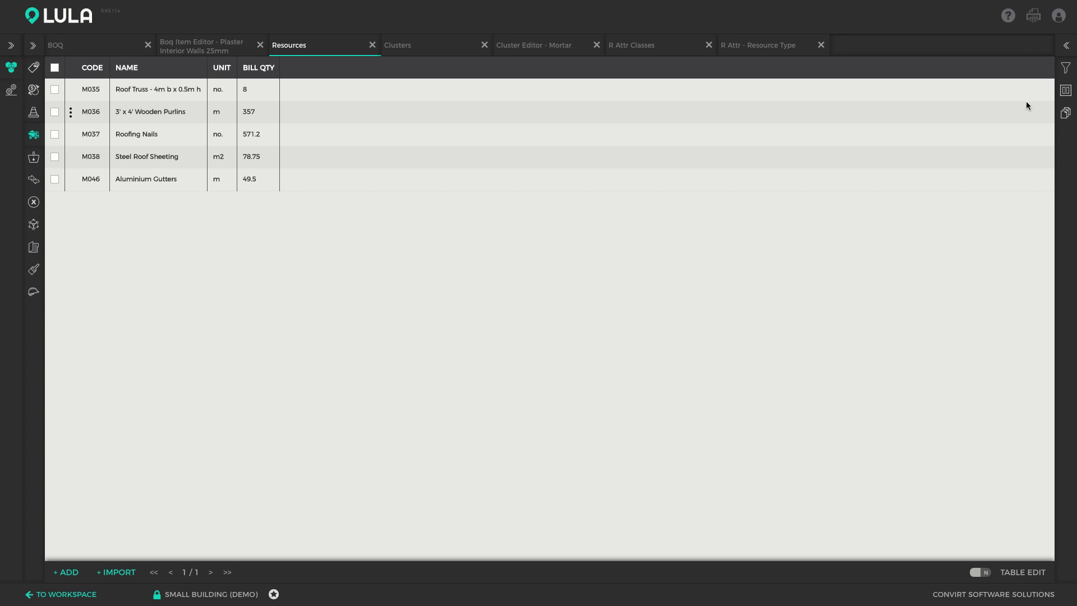
# Download the roofing resource report in Portable Document Format (.pdf) and view the generated file
pyautogui.click(1031, 17)
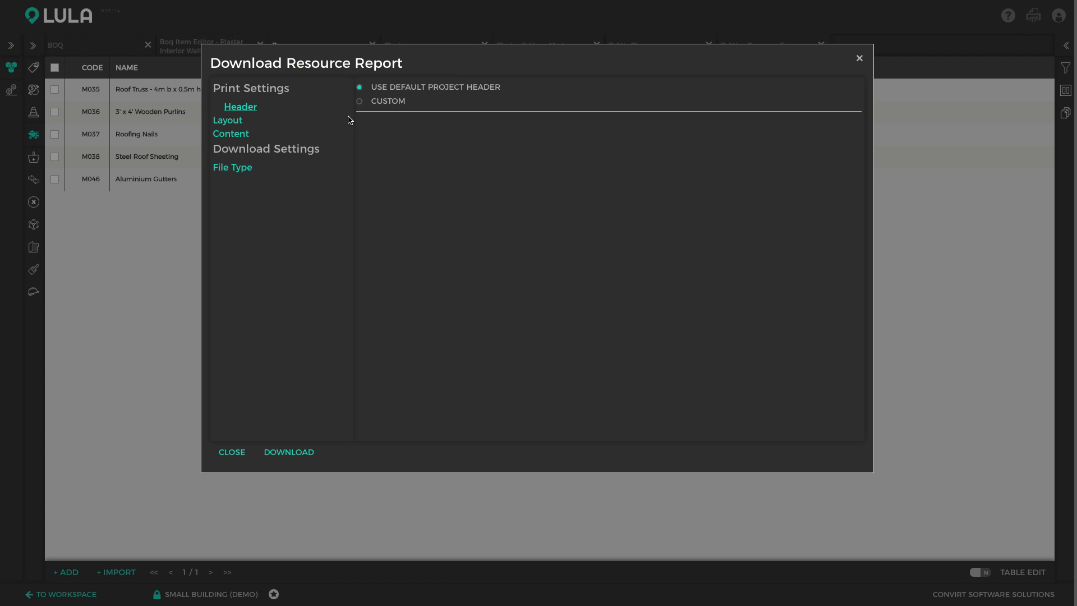
pyautogui.click(247, 170)
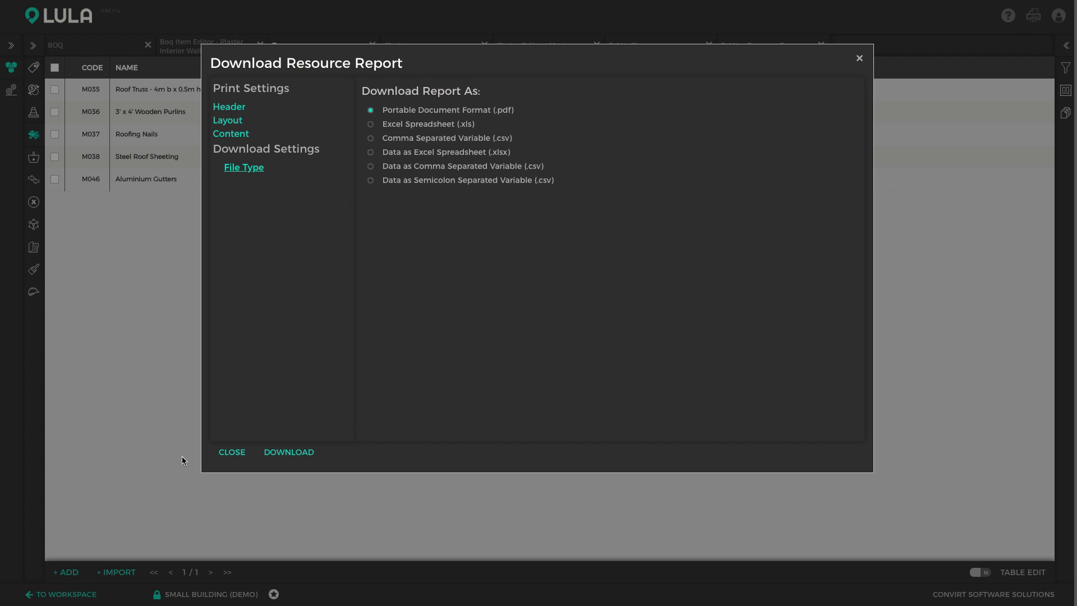
pyautogui.click(291, 456)
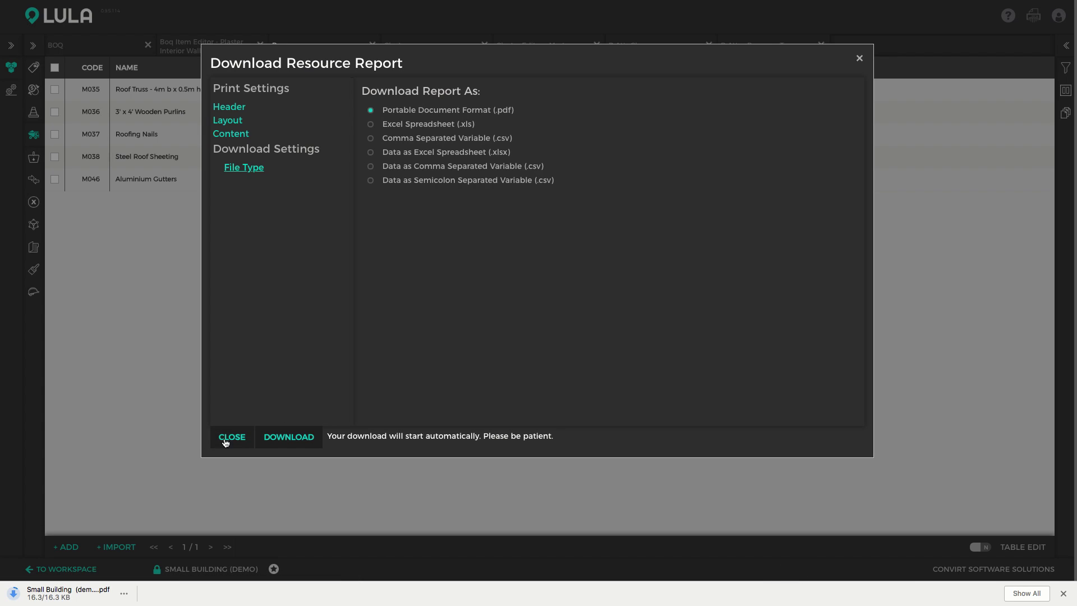
pyautogui.click(229, 437)
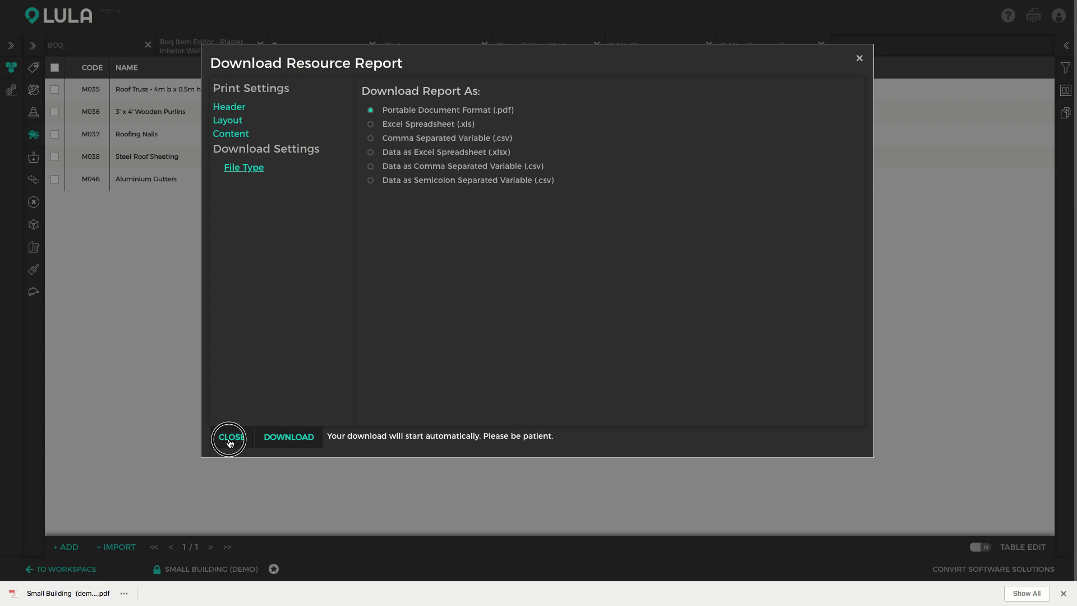
pyautogui.click(68, 593)
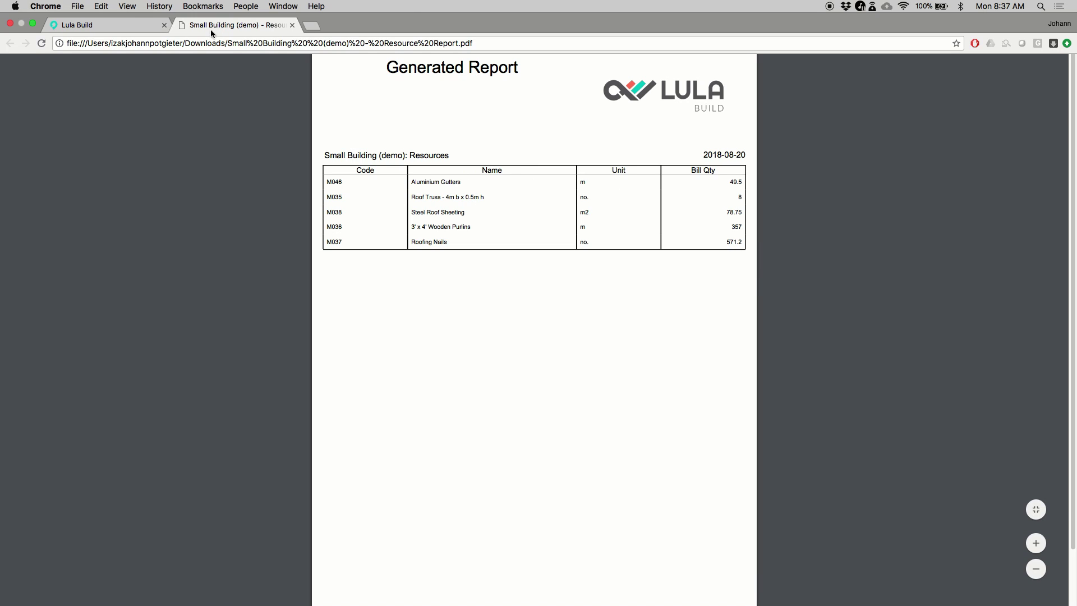
pyautogui.click(150, 28)
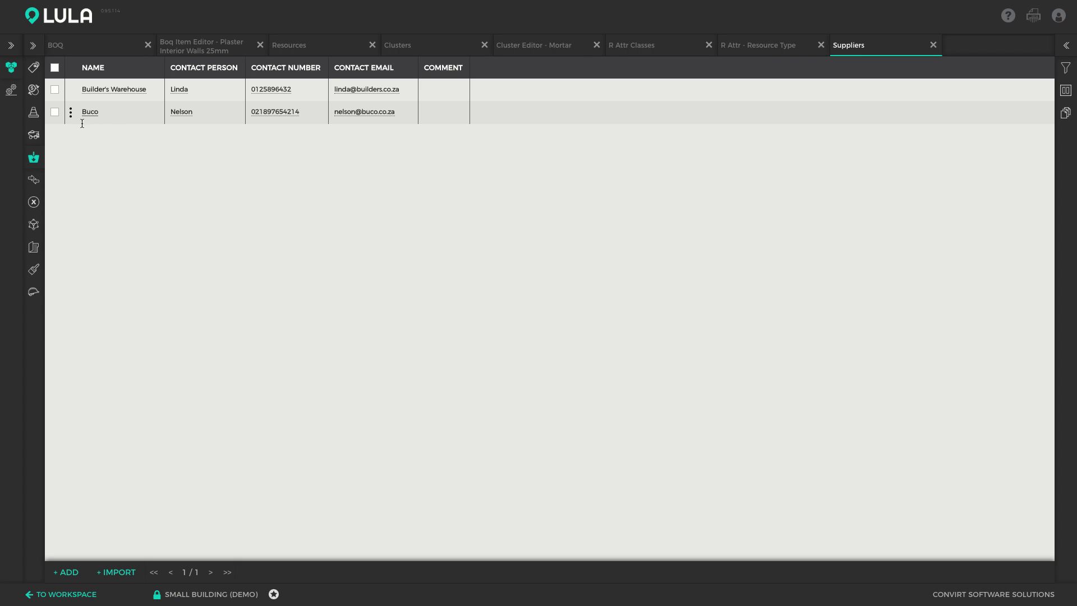
# Open the Roofing Materials supplier adjudication and view the suppliers attached to it
pyautogui.click(40, 180)
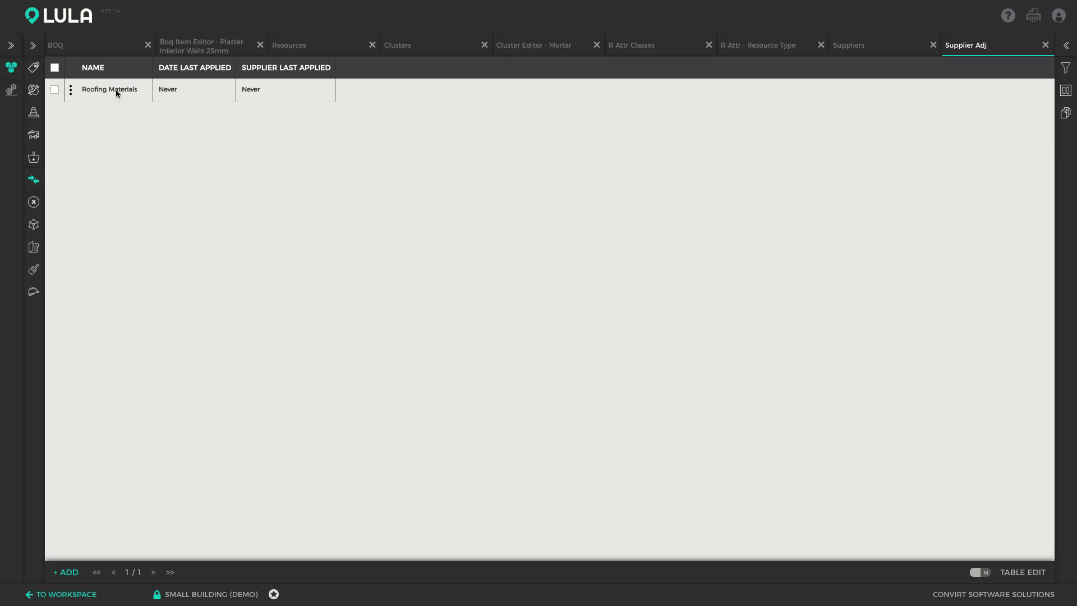
pyautogui.doubleClick(116, 89)
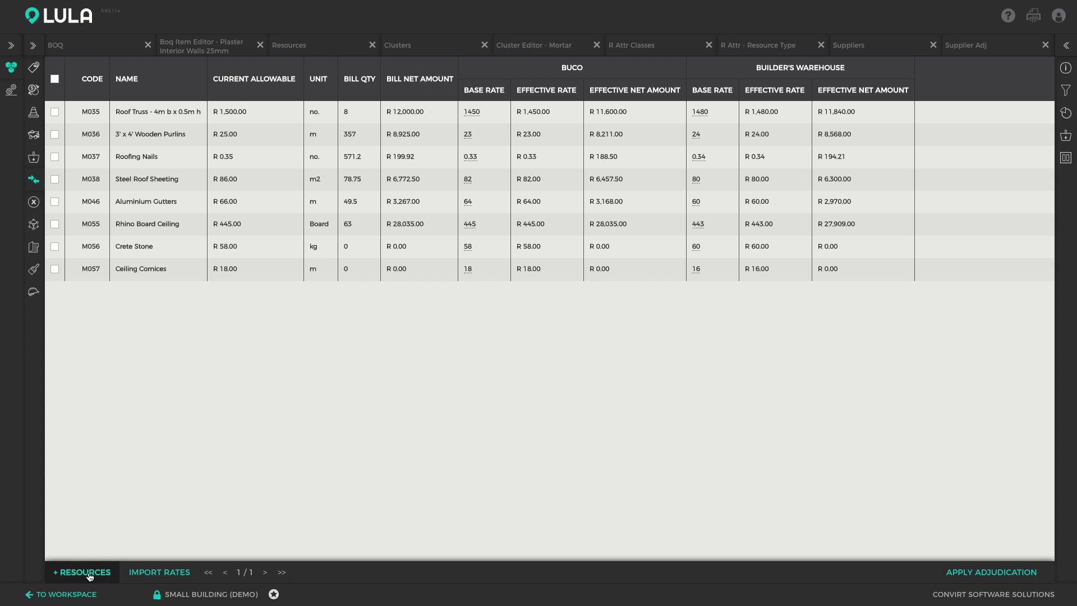
pyautogui.moveTo(147, 113)
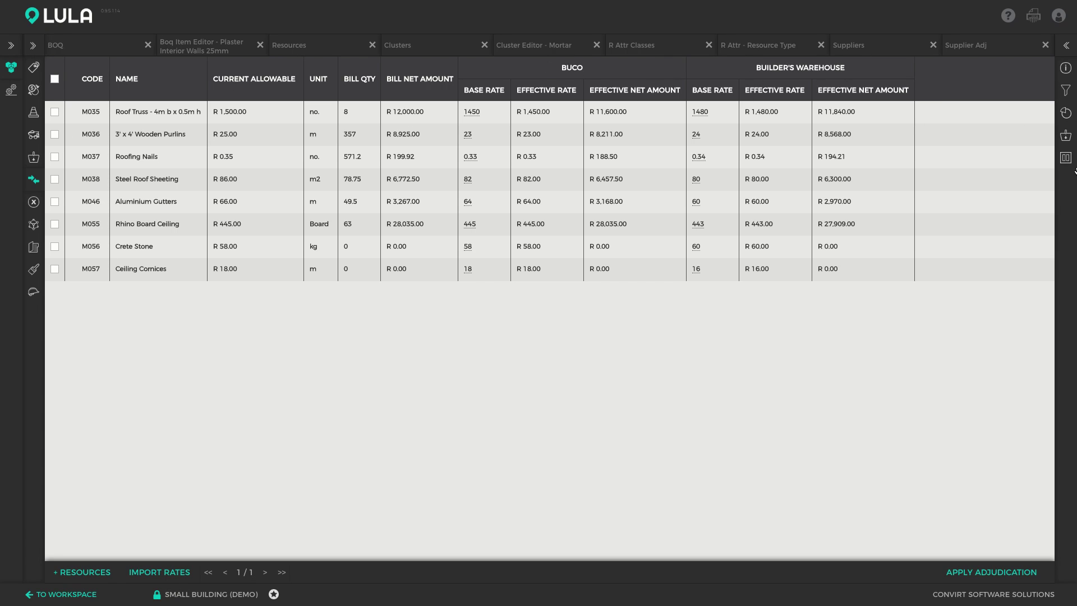
pyautogui.click(1068, 137)
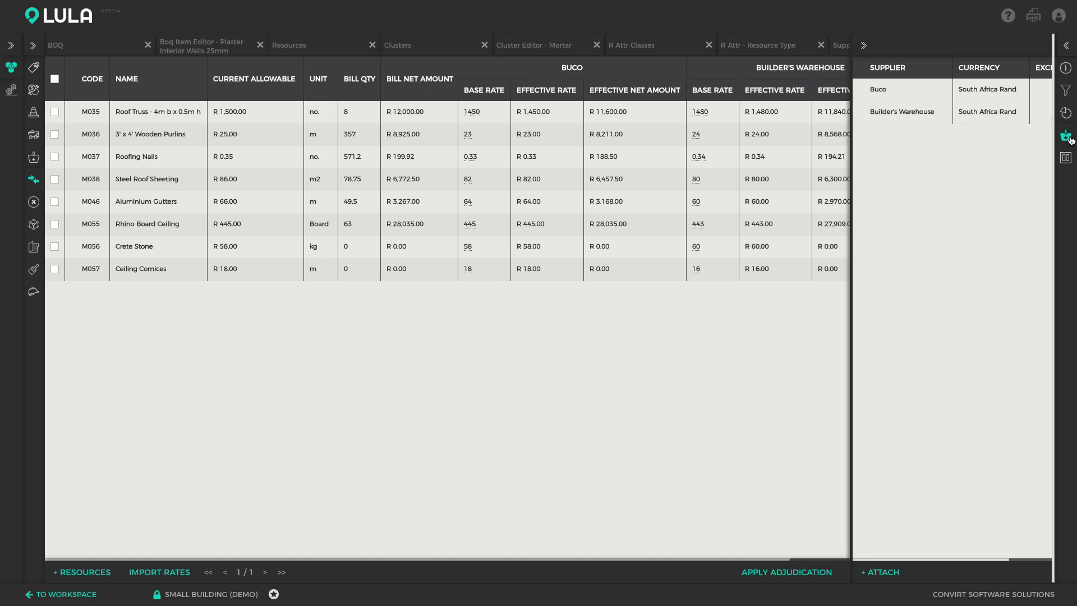
pyautogui.click(1068, 137)
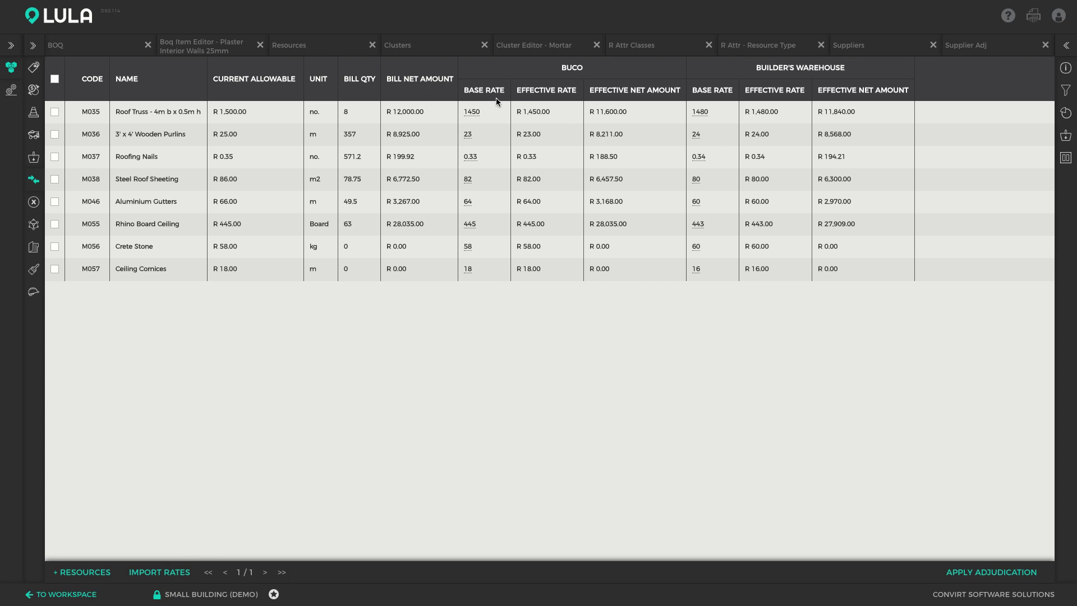
# Compare the Buco and Builder's Warehouse base rates for the roof truss and the wooden purlins
pyautogui.click(493, 115)
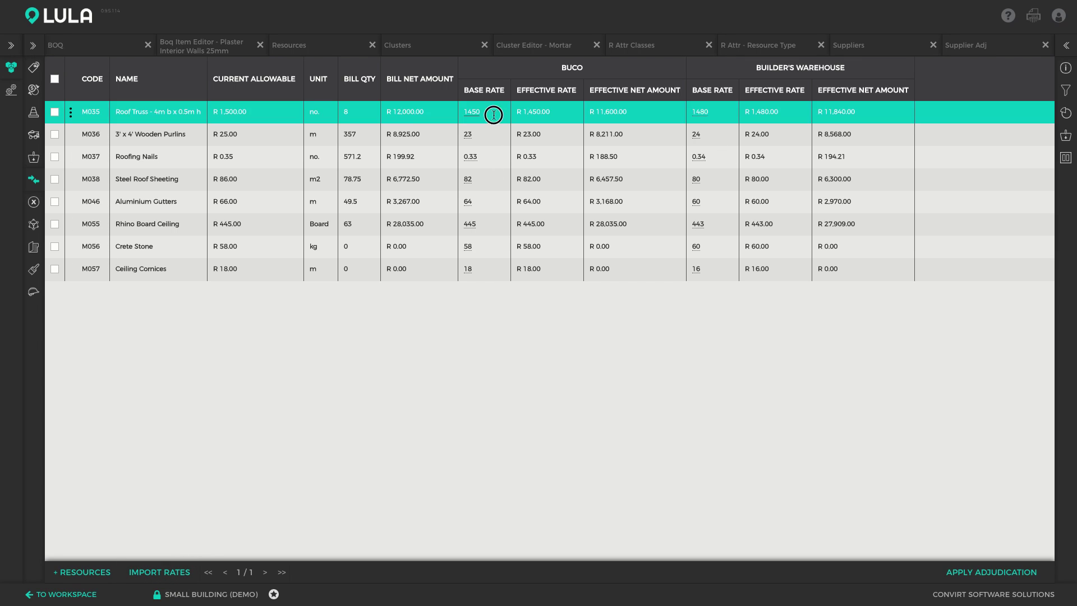
pyautogui.click(491, 139)
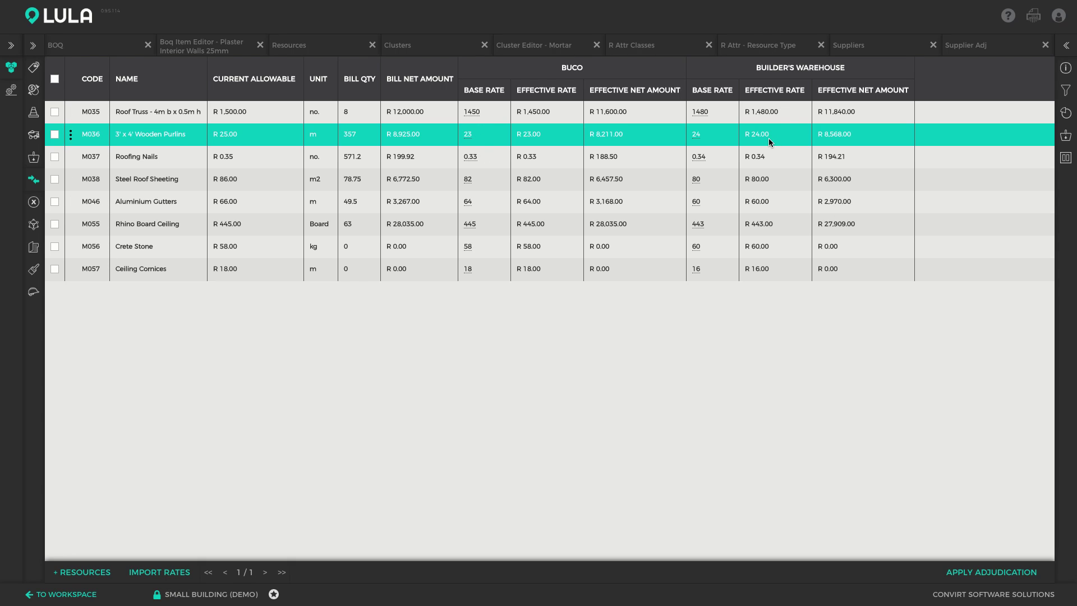
pyautogui.click(723, 112)
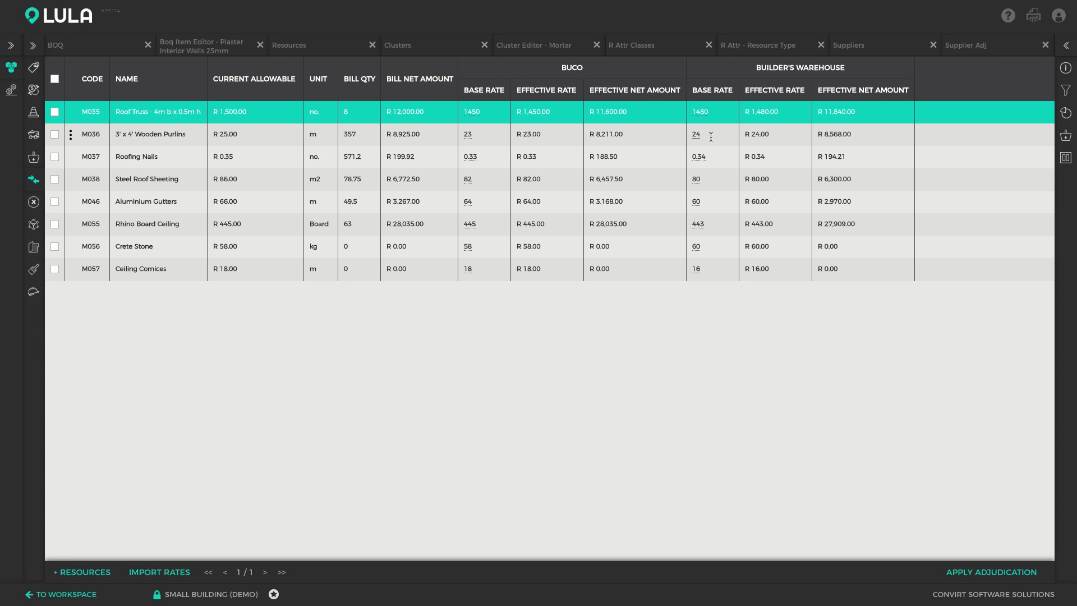
pyautogui.click(711, 136)
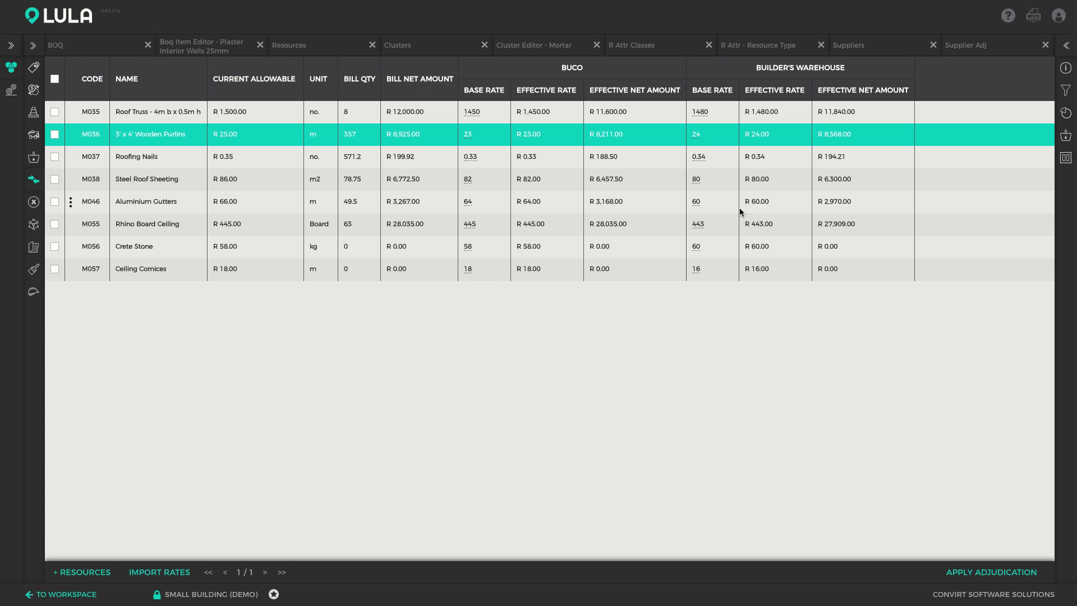
# View the supplier totals for the original quotes, including each supplier's bill net amount and deviation
pyautogui.click(1067, 114)
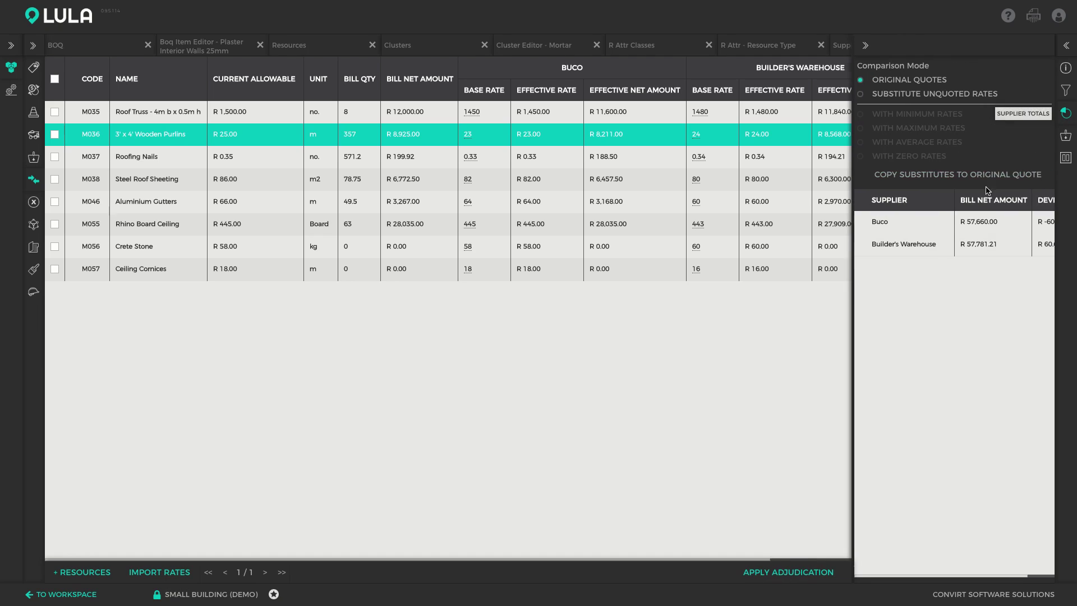
pyautogui.moveTo(857, 289); pyautogui.dragTo(772, 286)
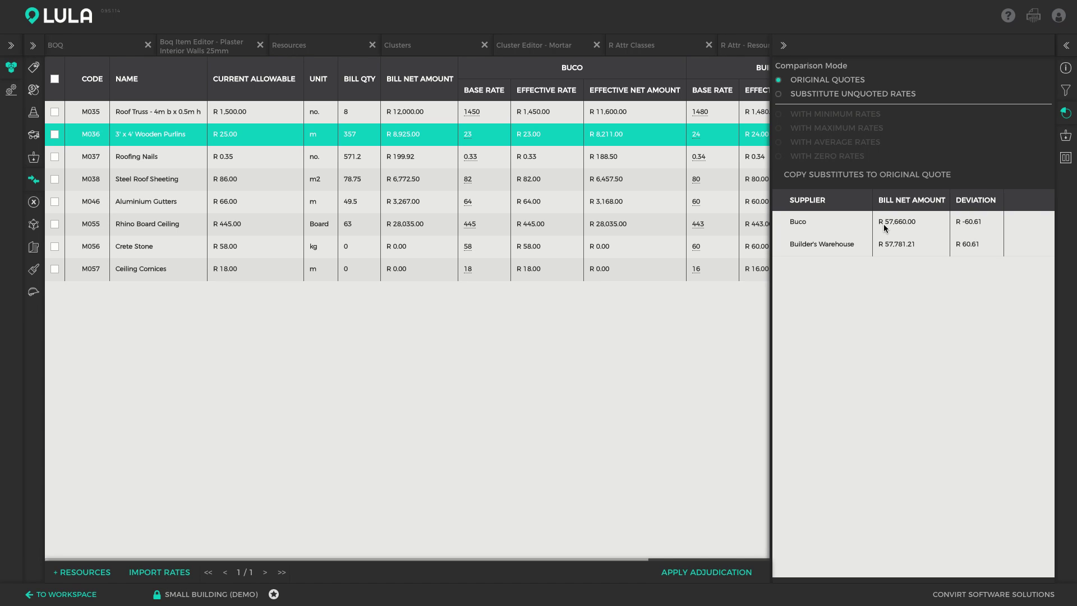
pyautogui.click(1066, 113)
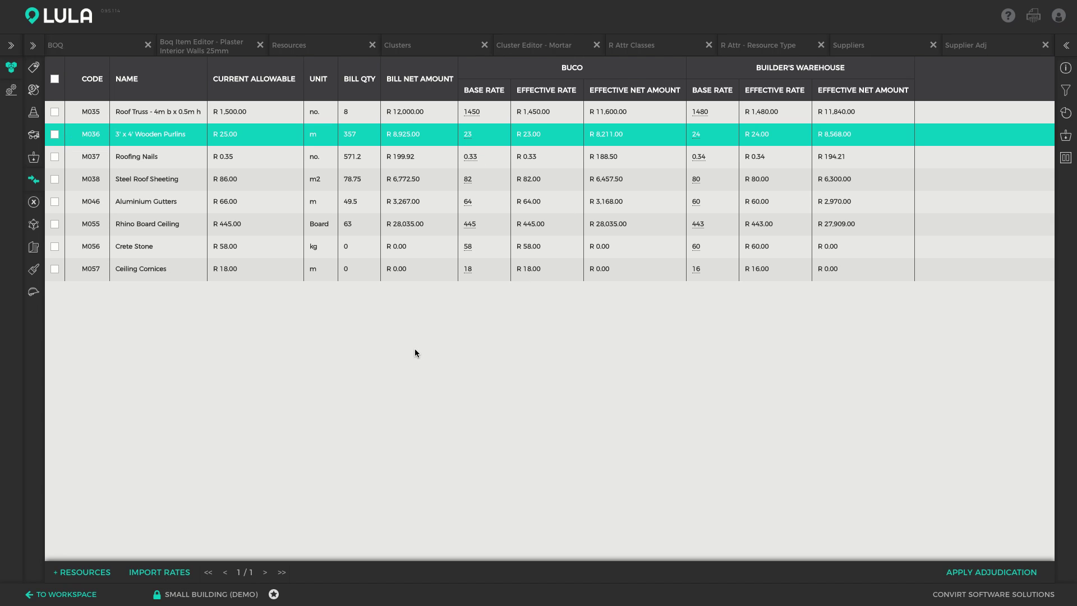
# Apply the adjudication using the supplier with the lowest quoted total, without finalising the affected resources
pyautogui.click(966, 573)
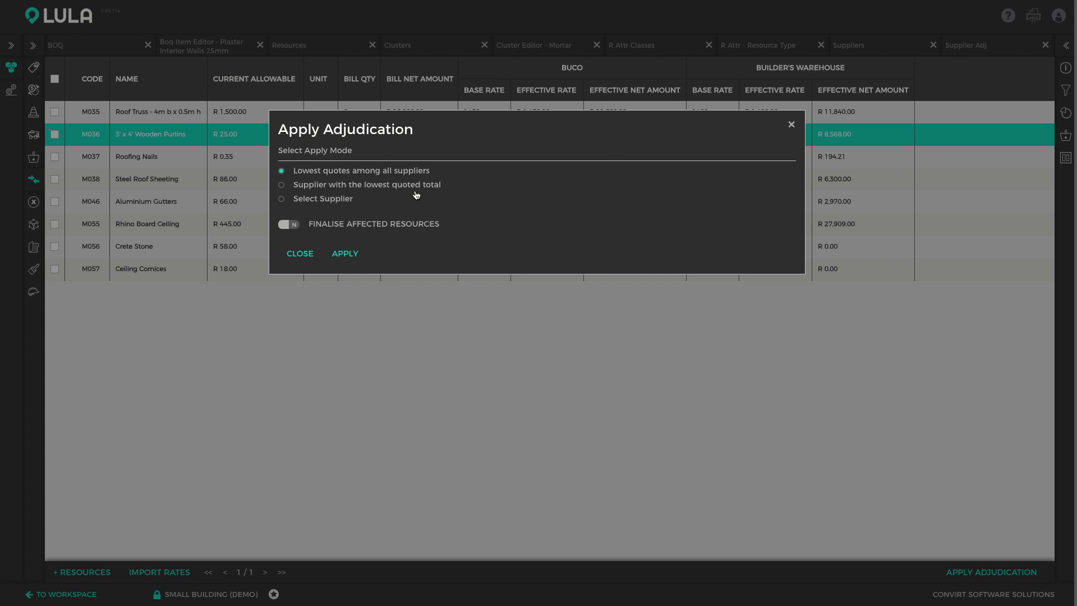
pyautogui.click(358, 189)
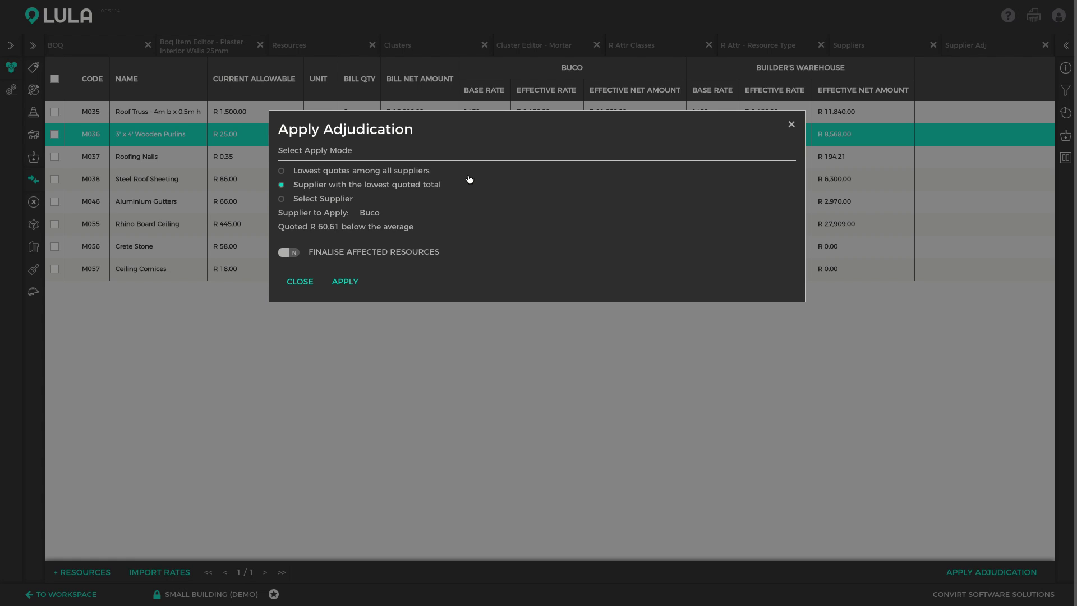
pyautogui.click(357, 288)
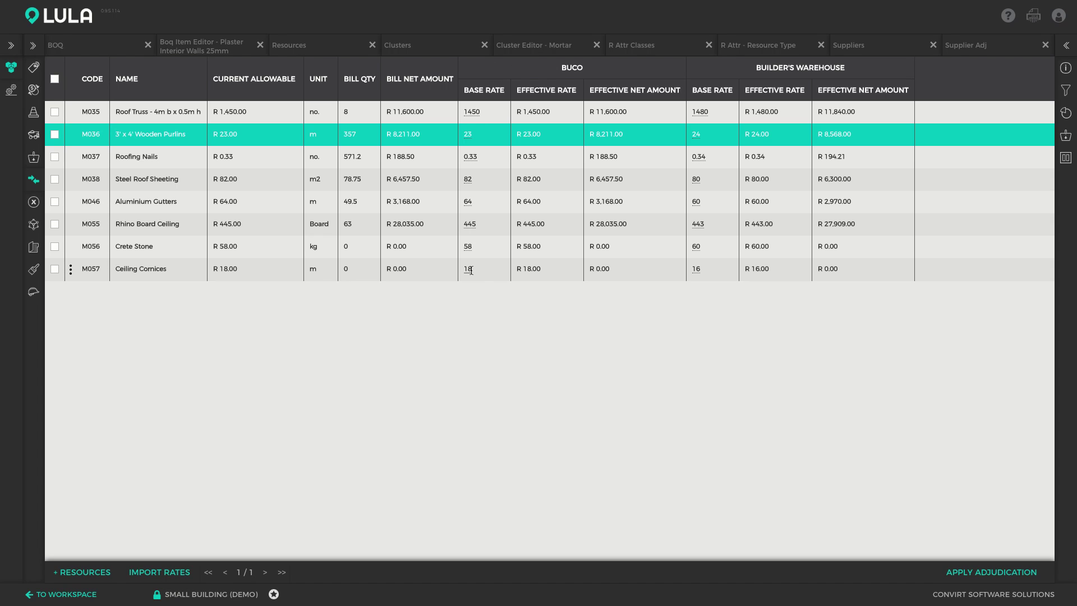
# Apply the Standard report to the project's resources list and filter it by the Roofing - Materials tag
pyautogui.click(308, 53)
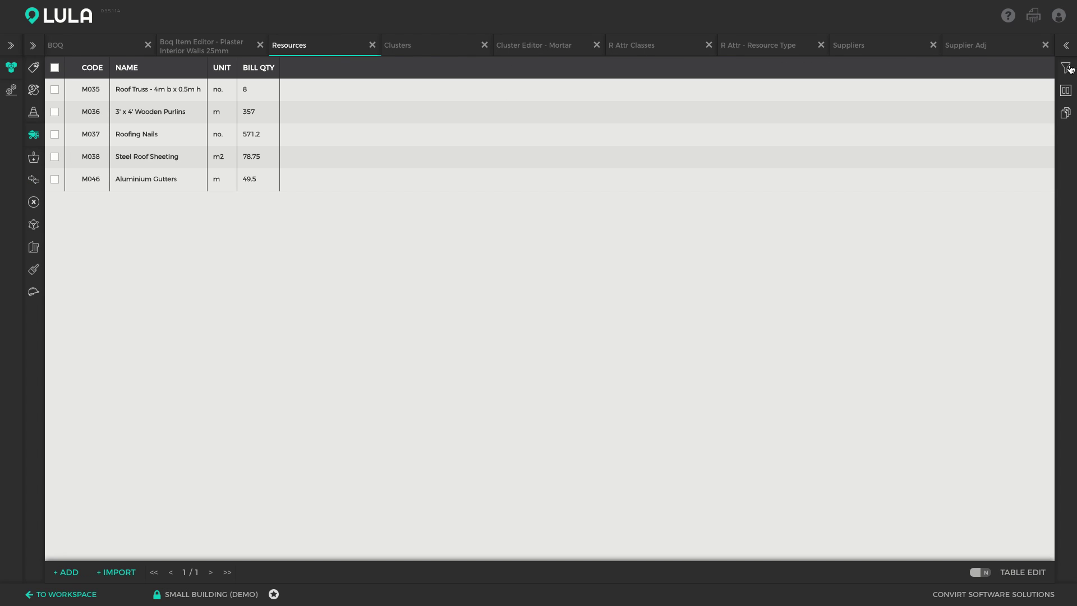
pyautogui.click(1065, 112)
pyautogui.click(863, 90)
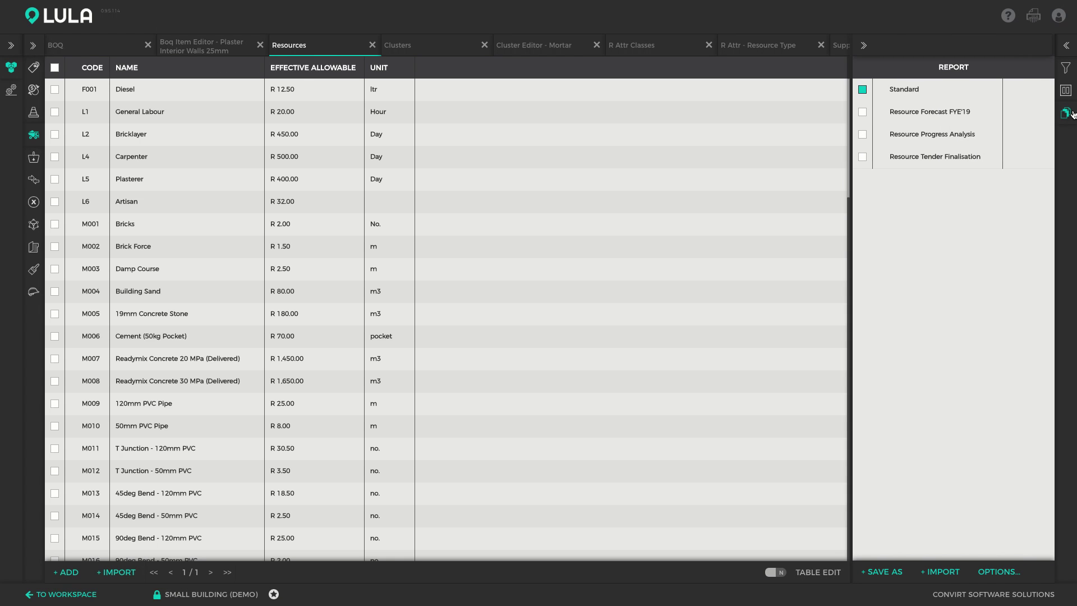
pyautogui.click(1067, 69)
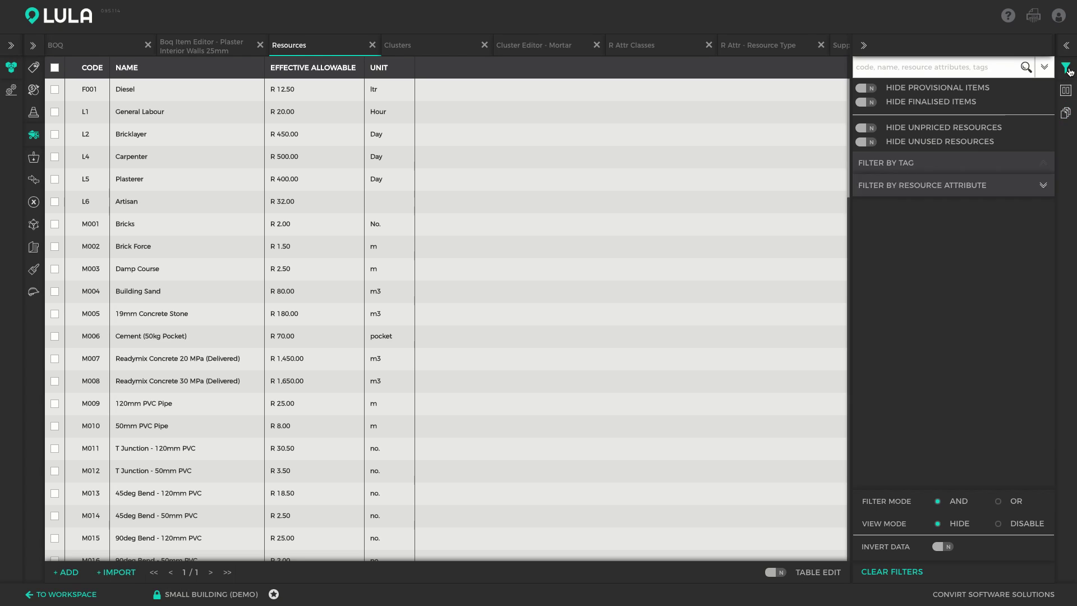
pyautogui.click(863, 365)
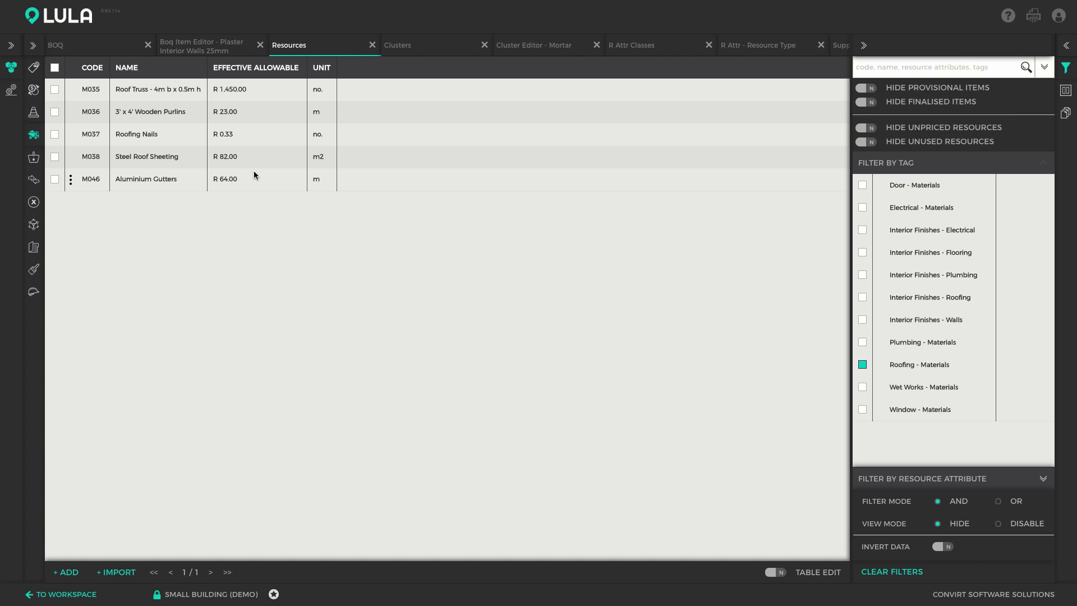
# Return to the bill of quantities and apply the Tender Estimate report to it
pyautogui.click(33, 290)
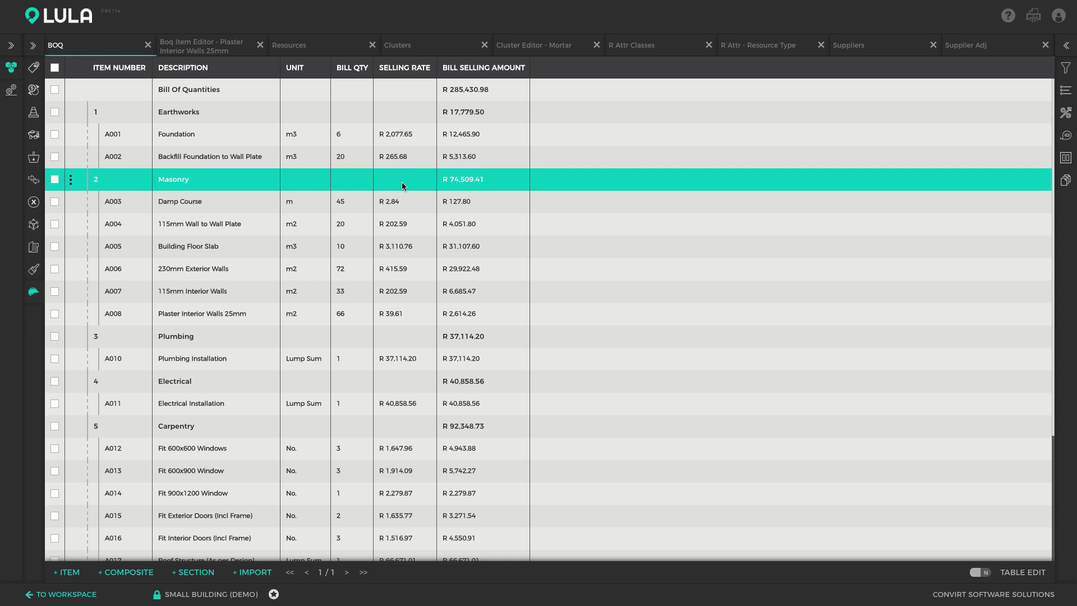
pyautogui.click(1066, 180)
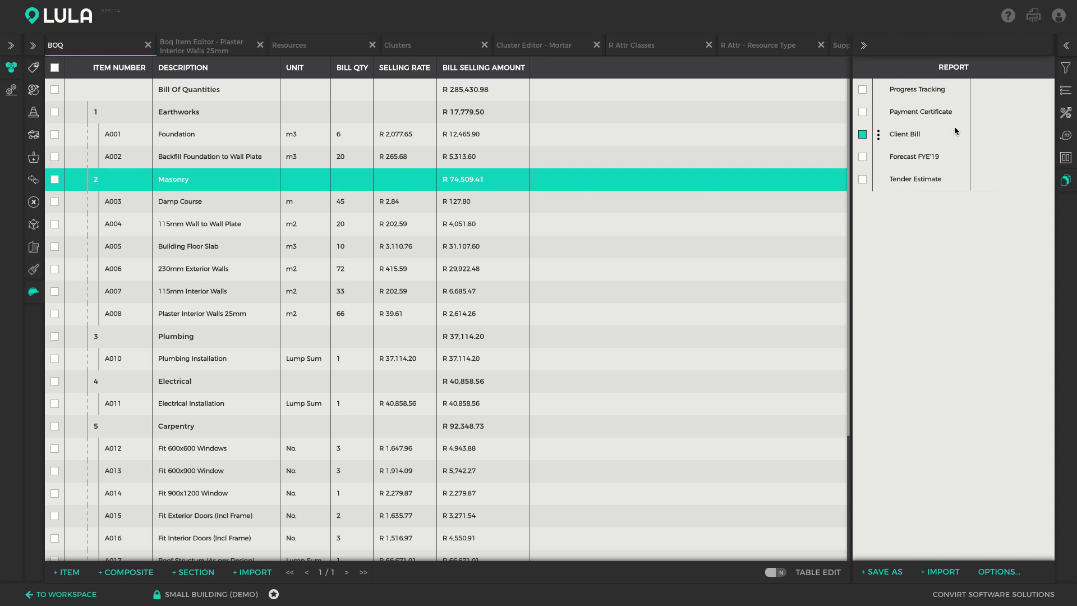
pyautogui.click(907, 180)
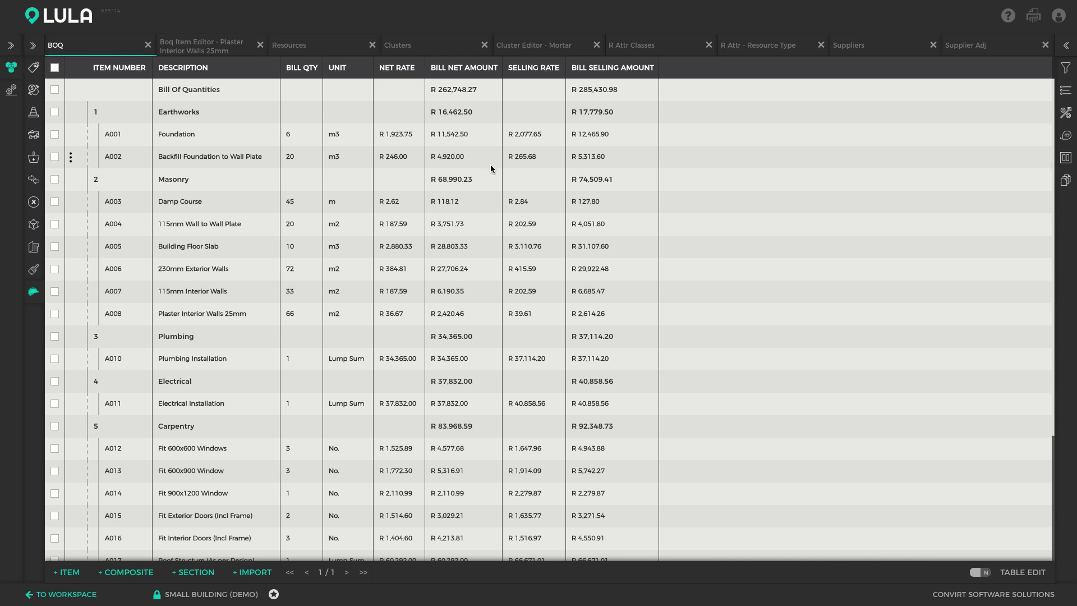
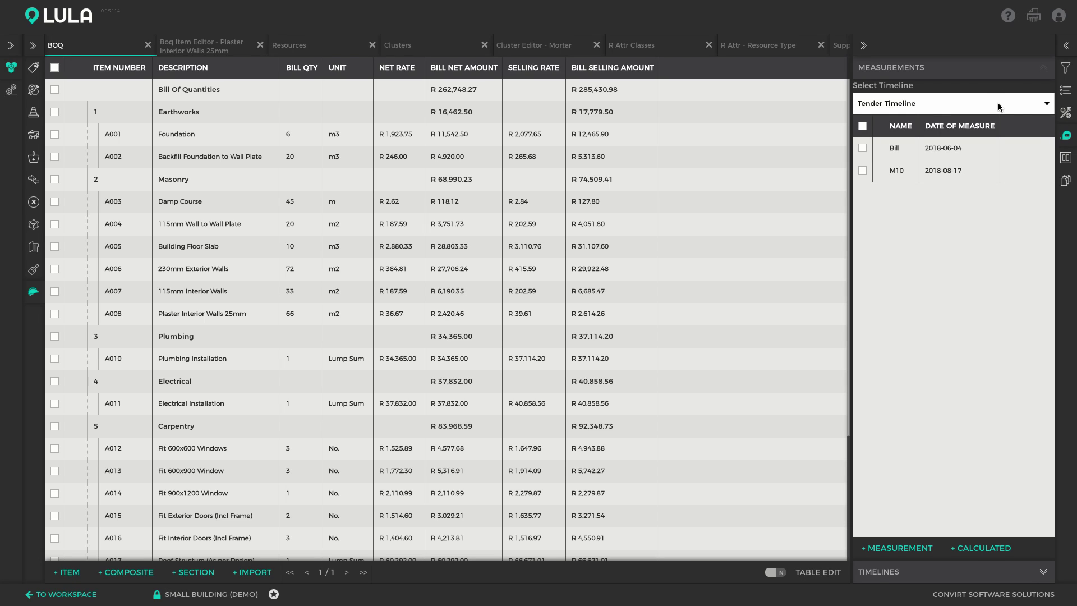
# Review the measurement timelines available for the bill of quantities and apply the Progress Tracking report
pyautogui.click(1022, 104)
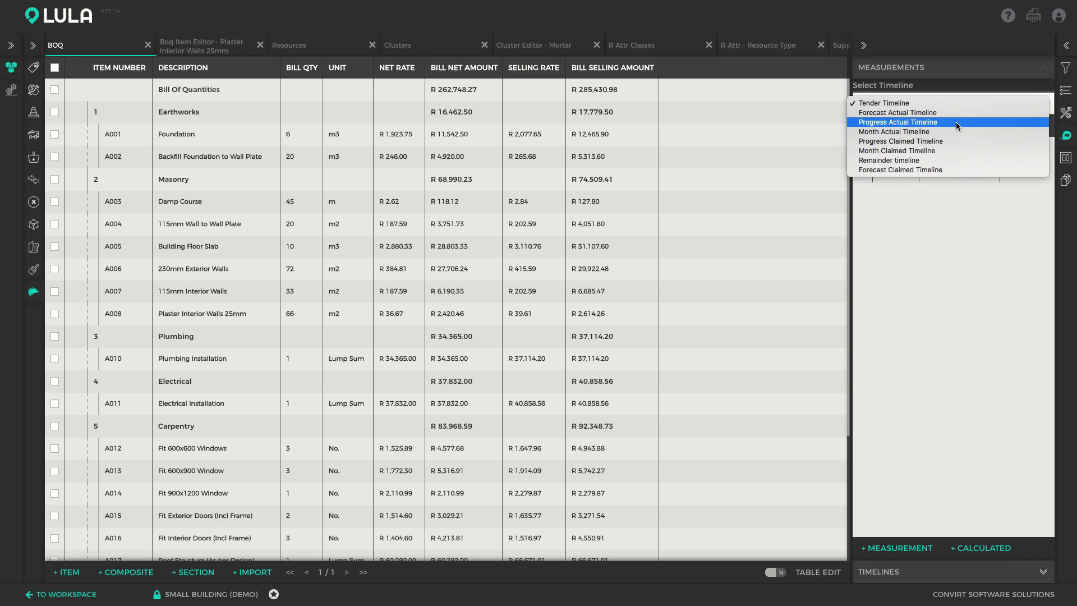
pyautogui.click(1065, 135)
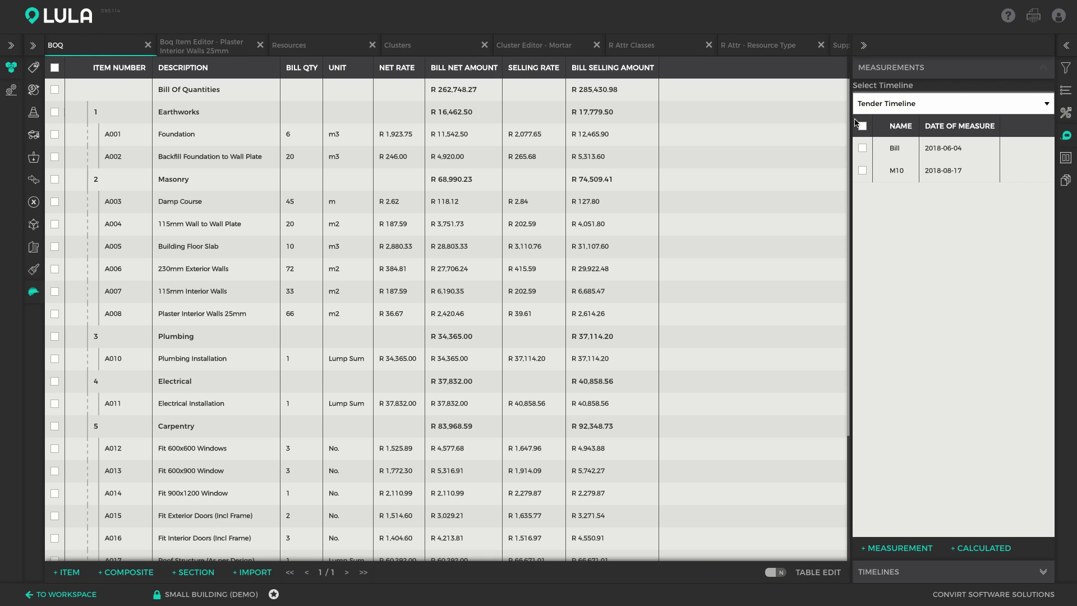
pyautogui.click(1065, 185)
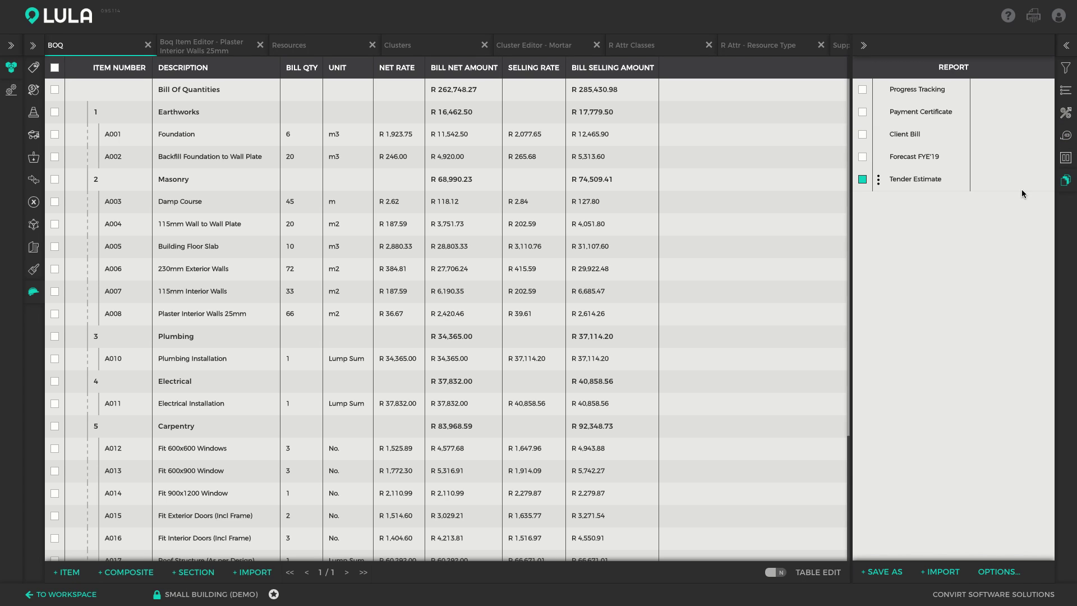
pyautogui.click(864, 90)
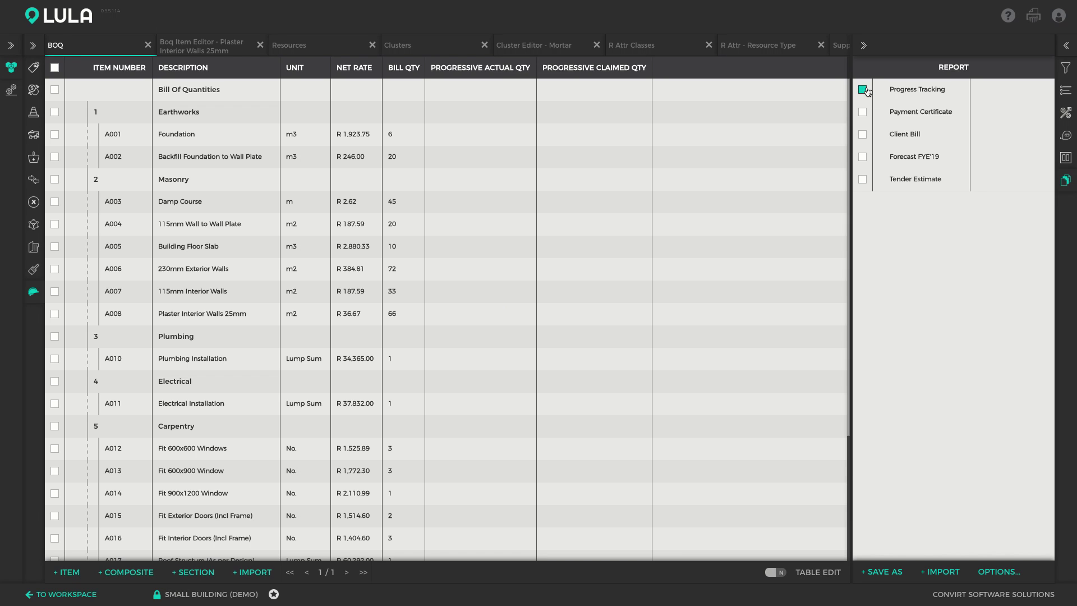
pyautogui.click(1066, 181)
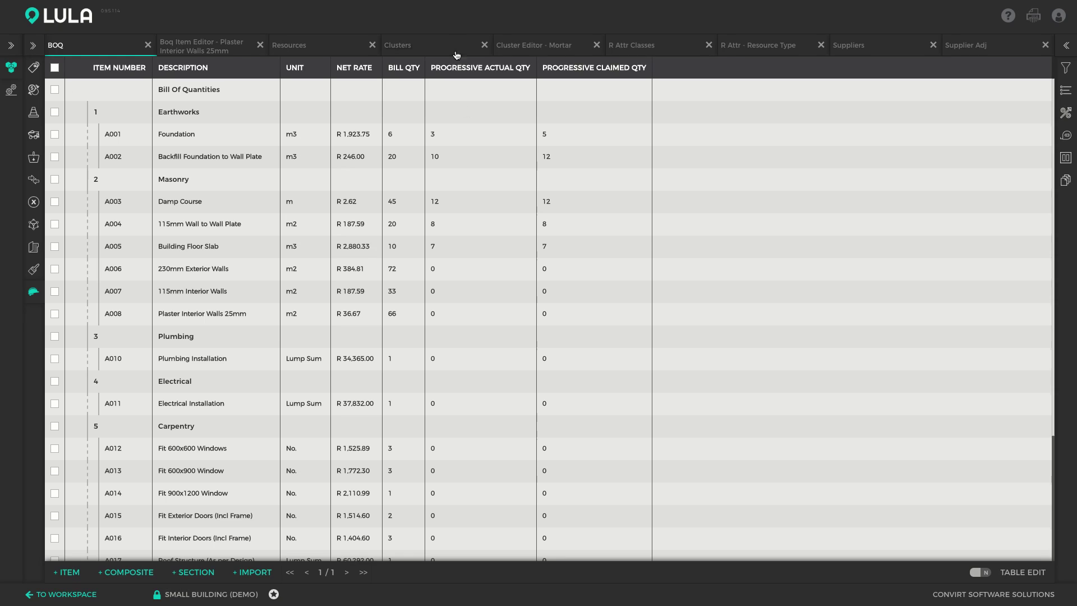
# Enable table editing on the bill of quantities and inspect the progressive actual and claimed quantities of the Earthworks items
pyautogui.click(460, 133)
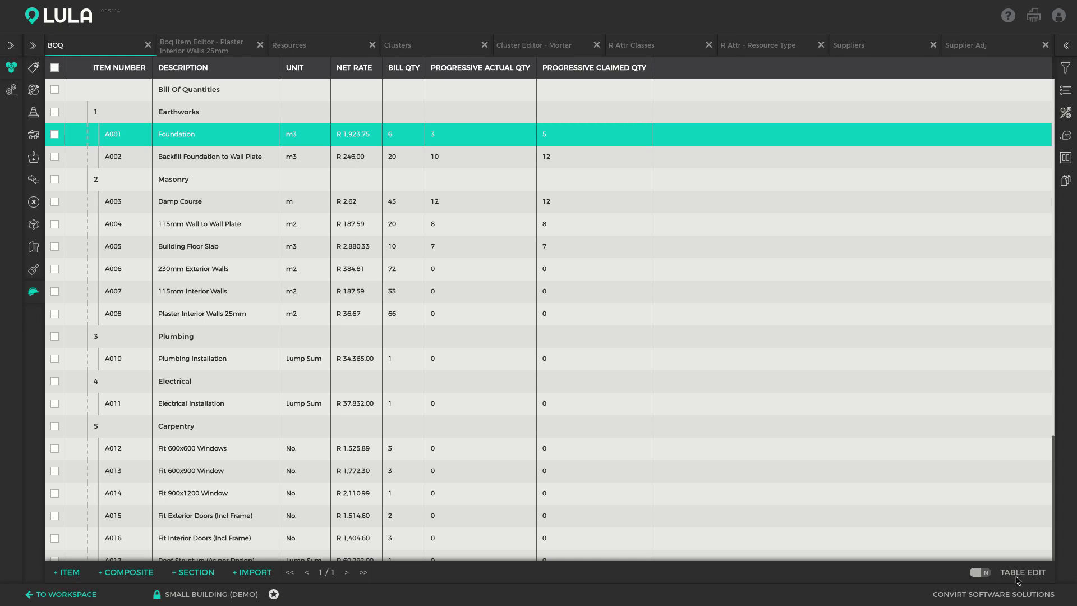
pyautogui.click(986, 573)
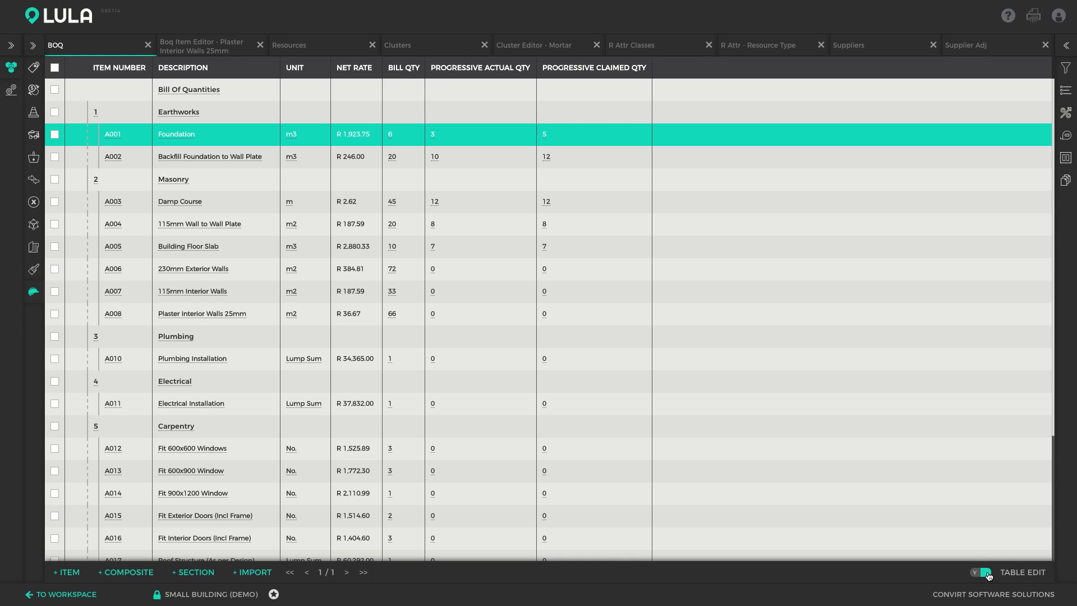
pyautogui.click(448, 137)
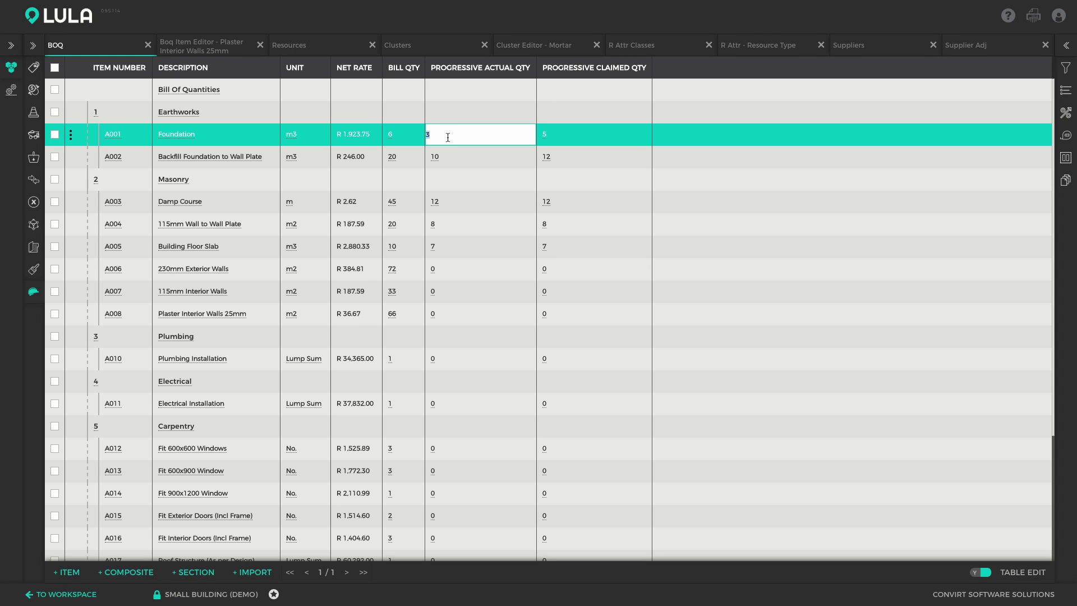
pyautogui.click(450, 159)
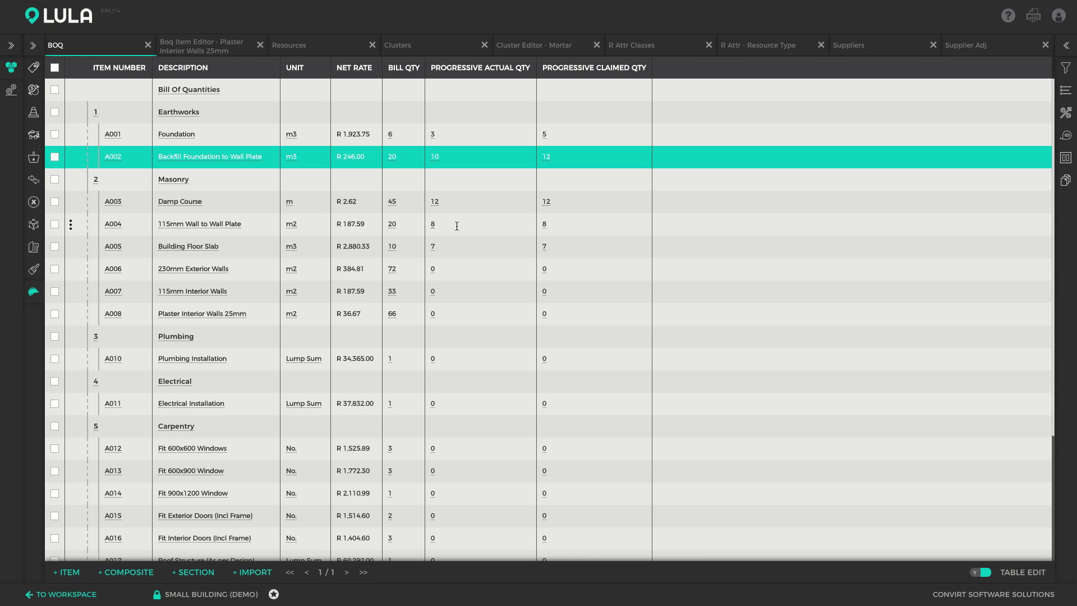
pyautogui.click(537, 111)
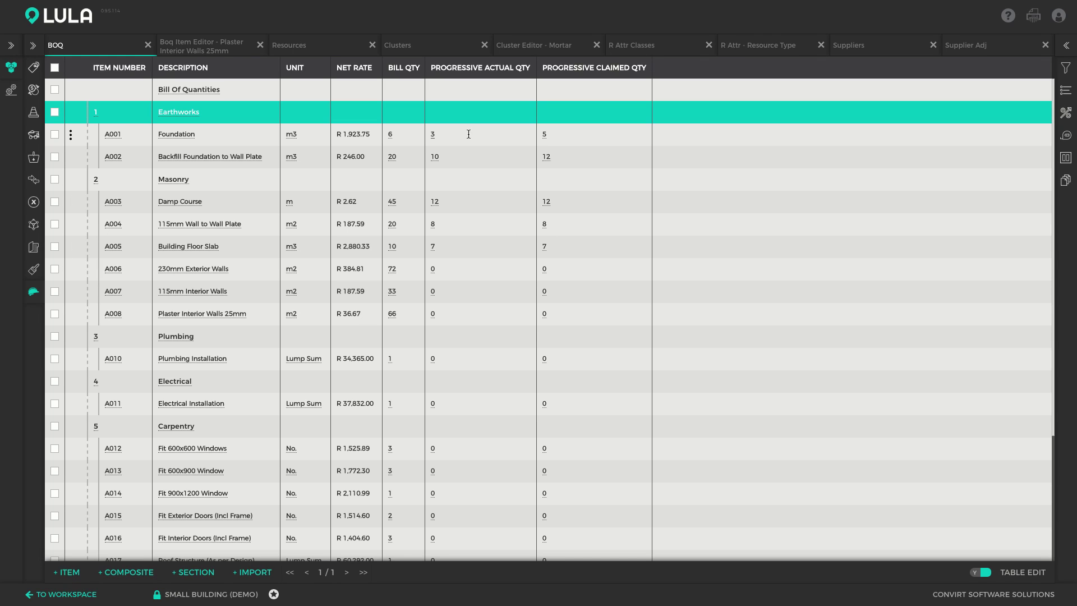
pyautogui.click(368, 137)
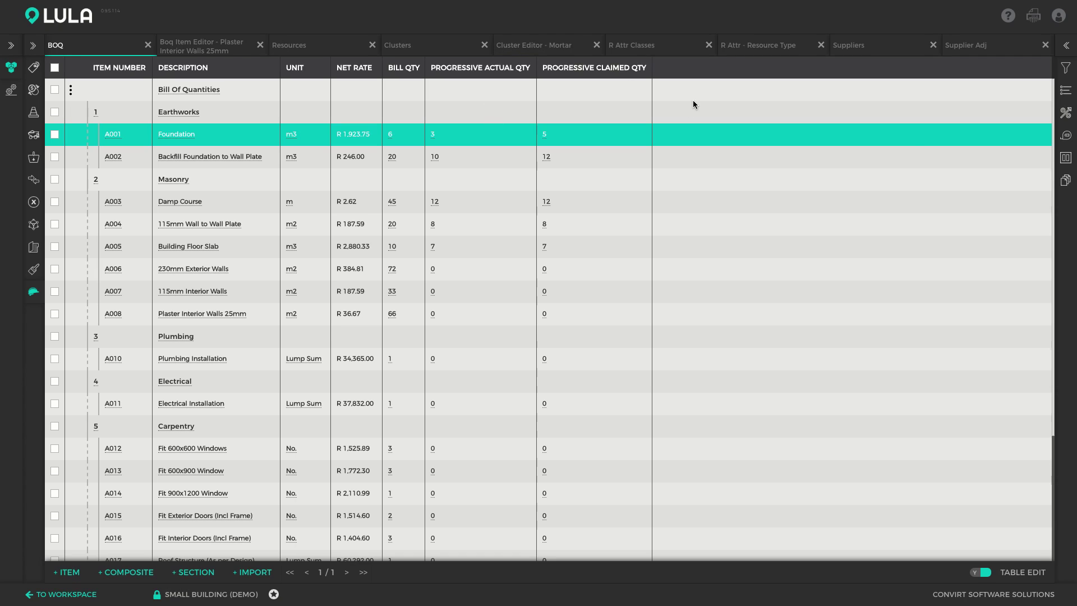
# Apply the Forecast FYE'19 report to the bill of quantities and close the report list
pyautogui.click(1066, 180)
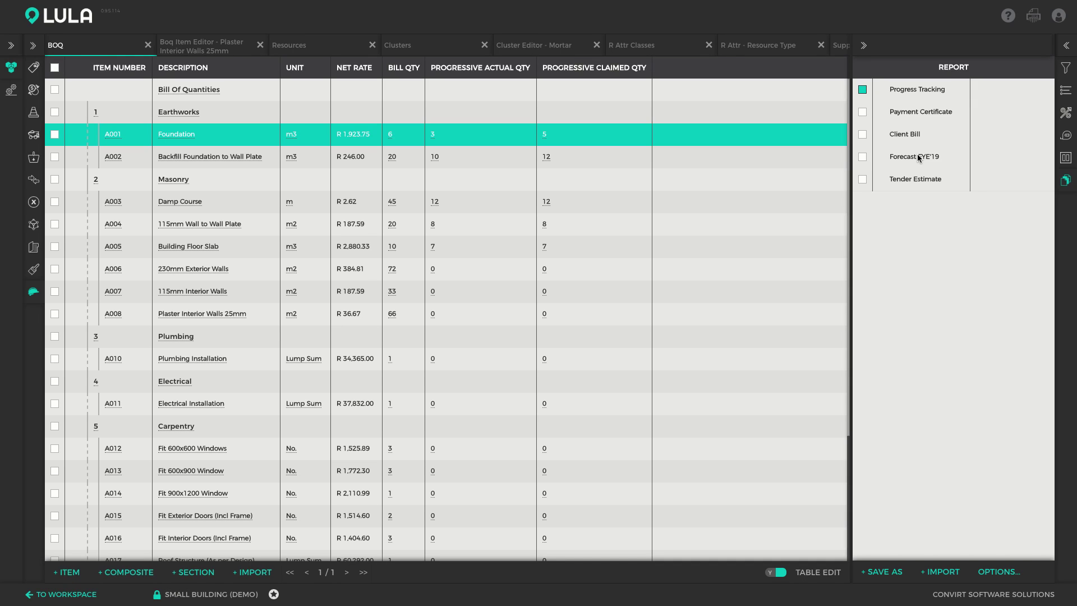
pyautogui.moveTo(885, 161)
pyautogui.click(863, 157)
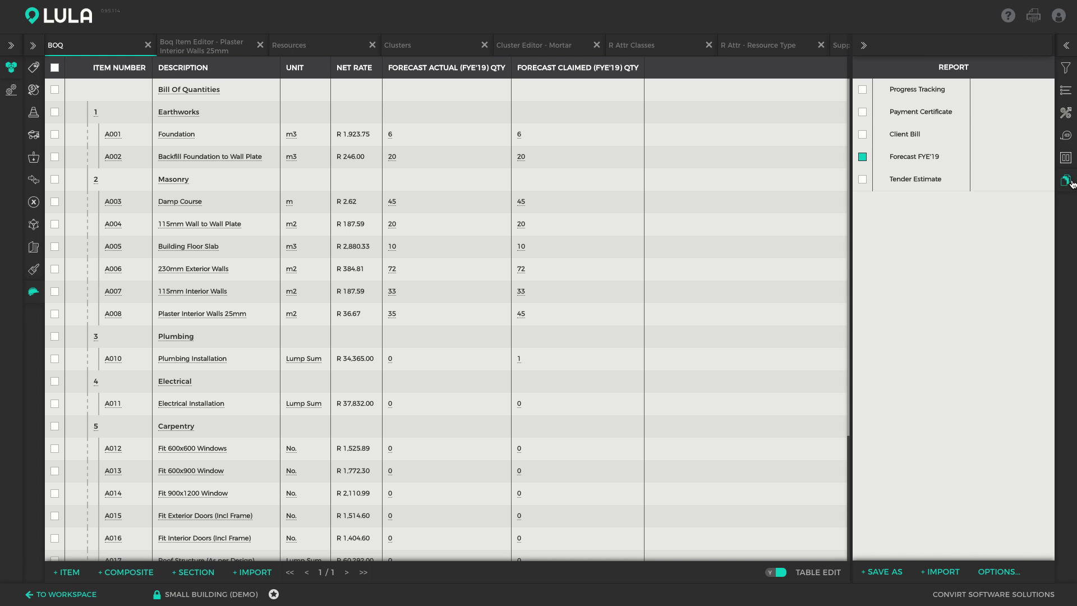
pyautogui.click(1070, 183)
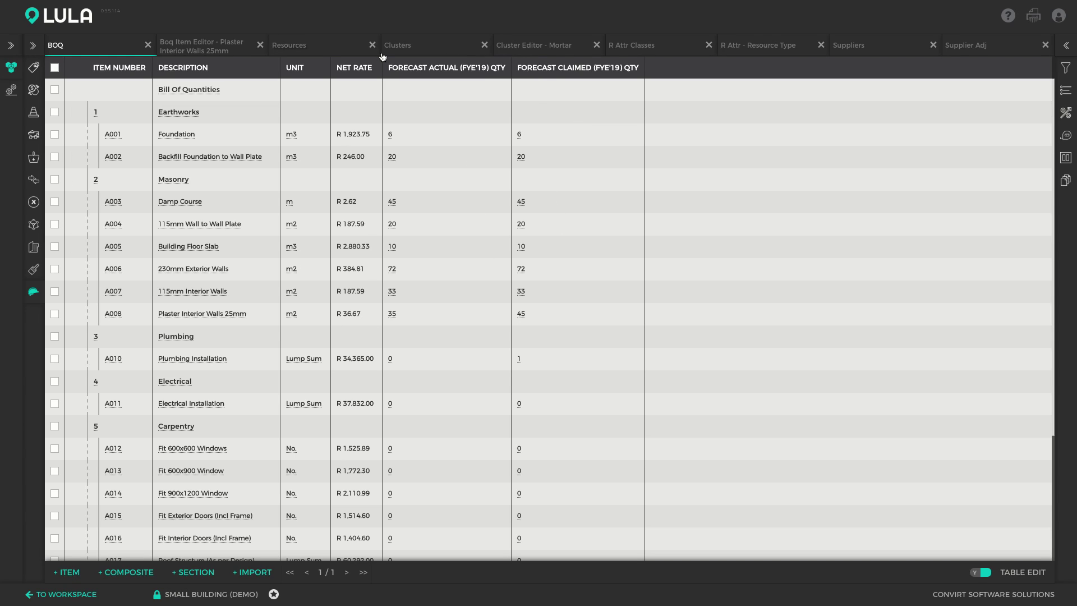
# Apply the Resource Type Progress Analysis report to the resource types and inspect the progressive actual amounts for Fuel, Labour and Materials
pyautogui.click(777, 49)
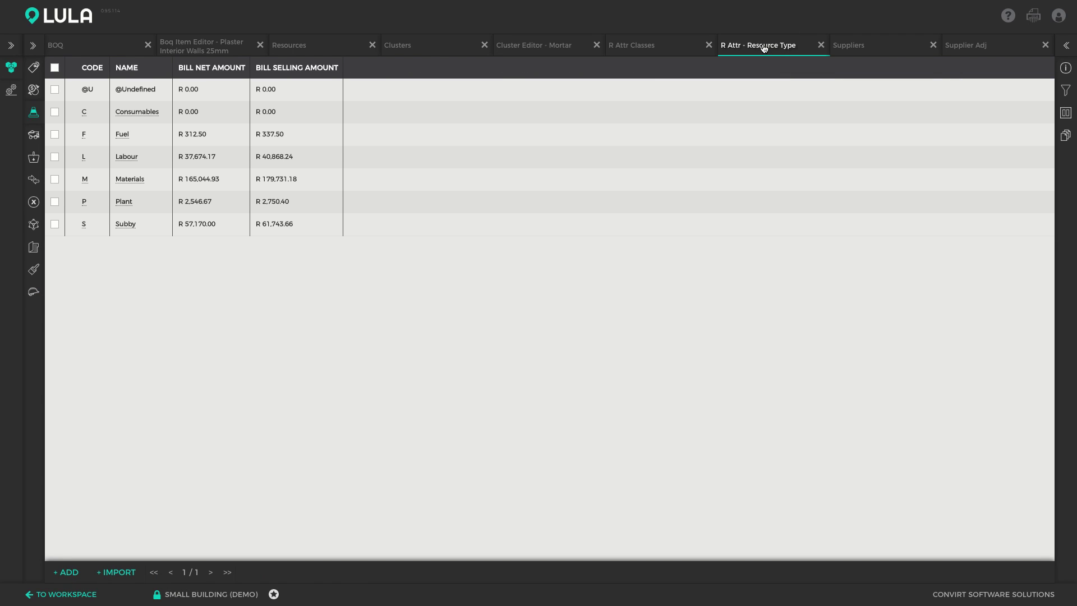
pyautogui.click(1066, 137)
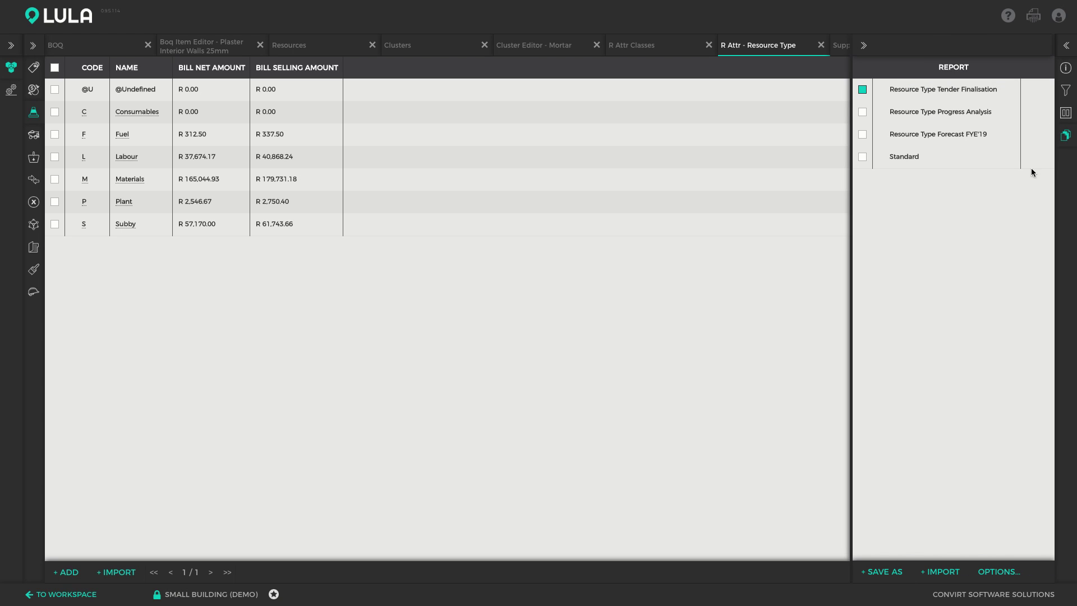
pyautogui.click(923, 110)
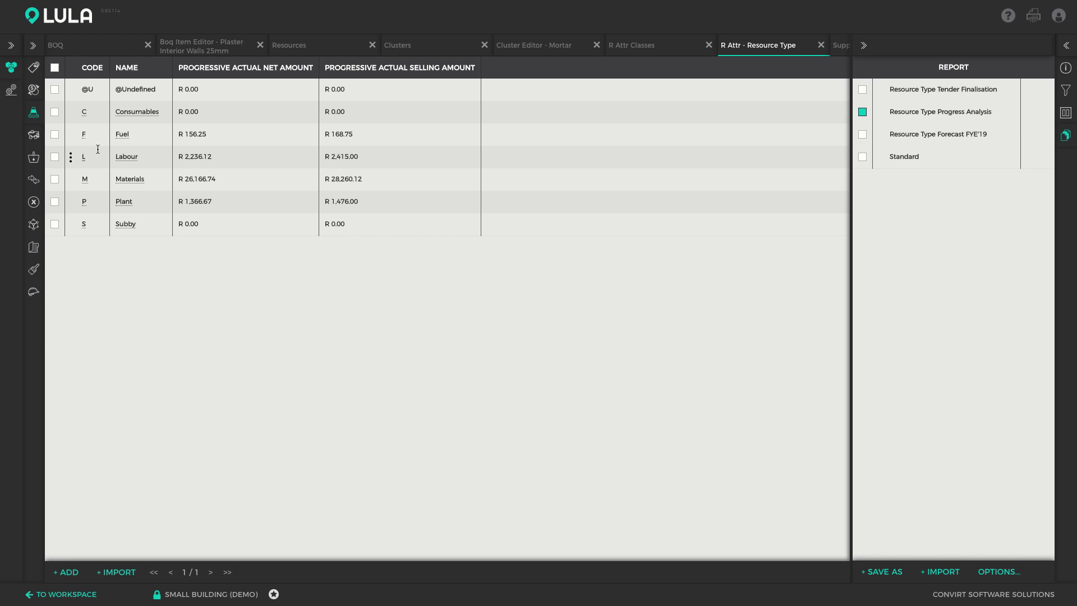
pyautogui.click(112, 139)
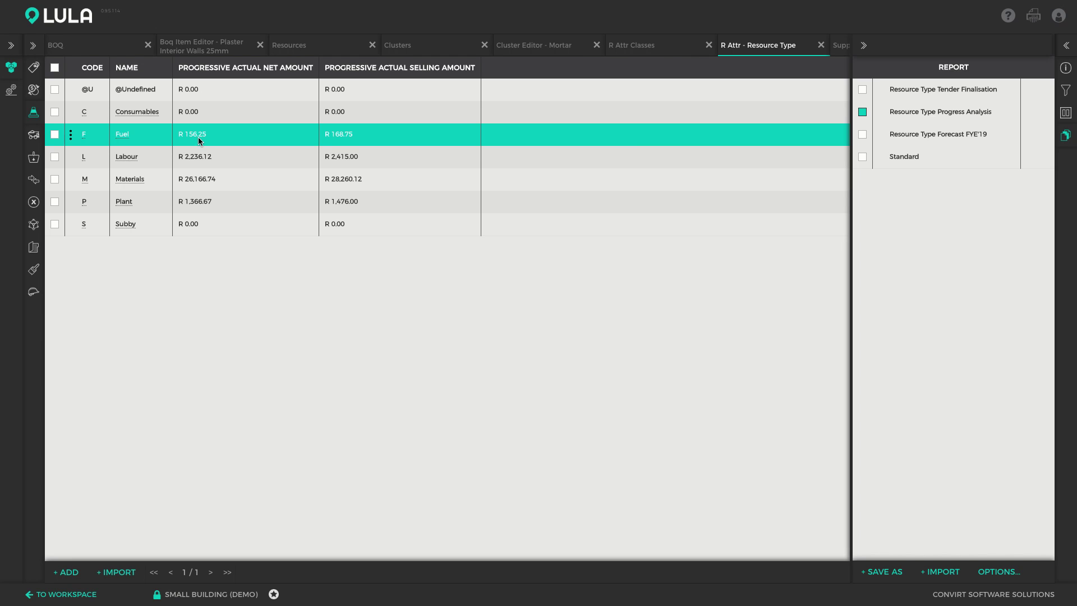
pyautogui.click(195, 161)
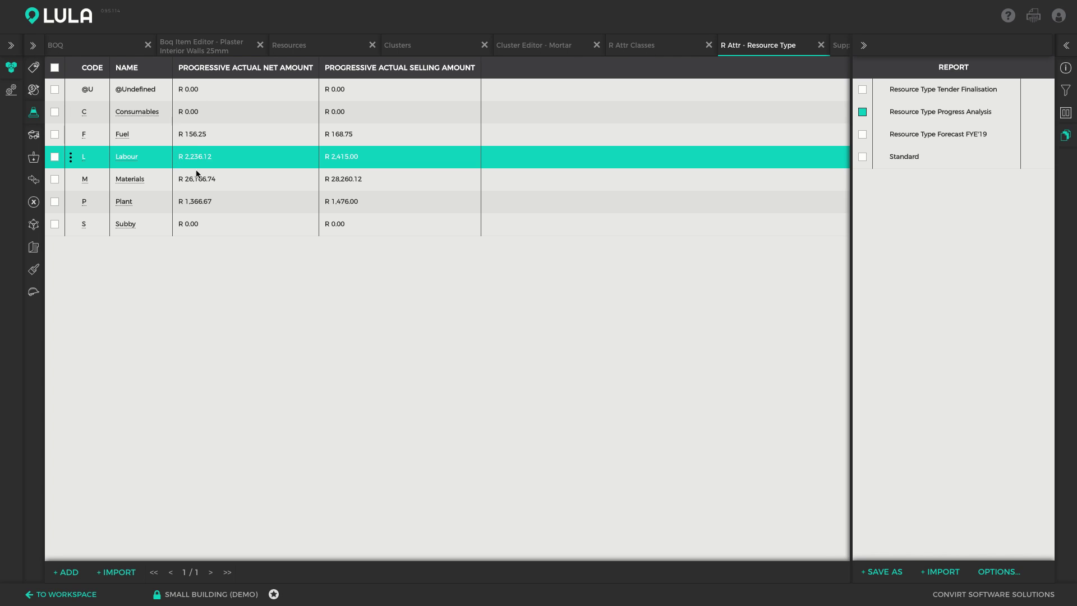
pyautogui.click(203, 184)
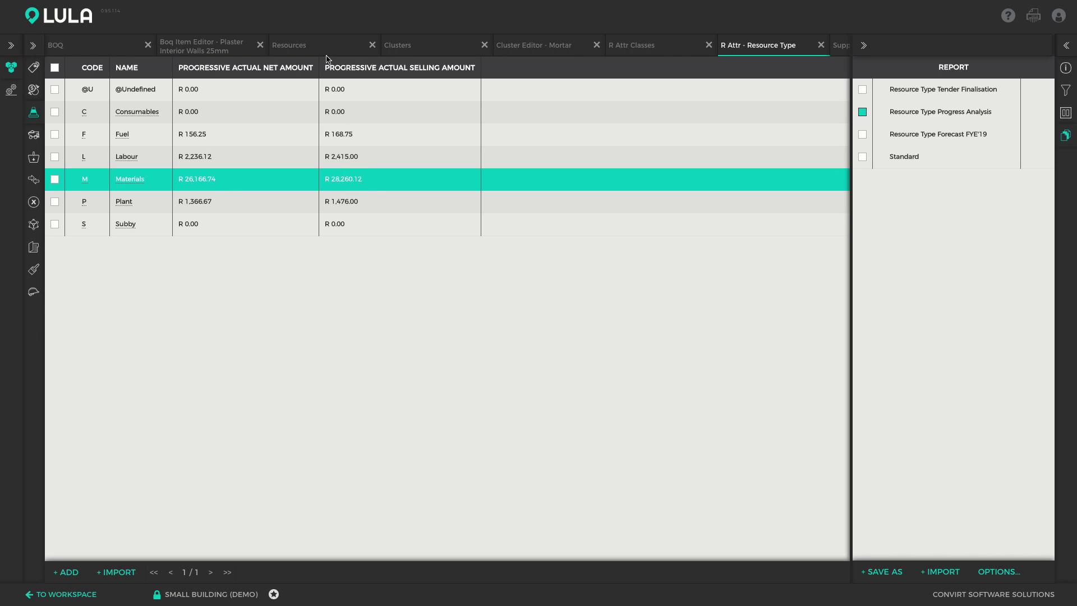
# Clear the resources list's tag filter, apply the Resource Progress Analysis report, and filter the list by the Materials resource type
pyautogui.click(308, 46)
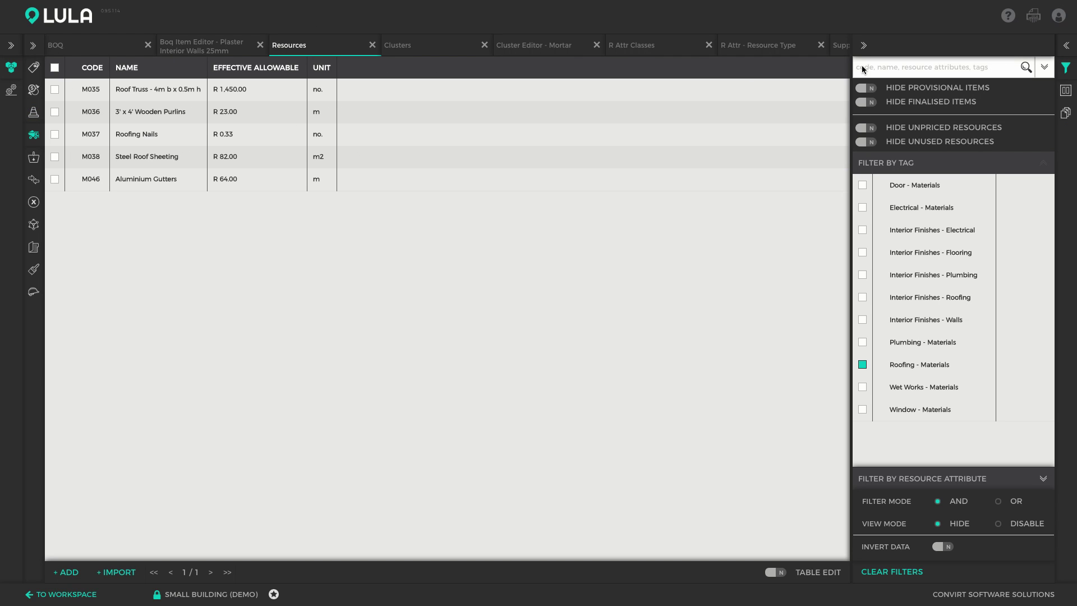
pyautogui.click(898, 574)
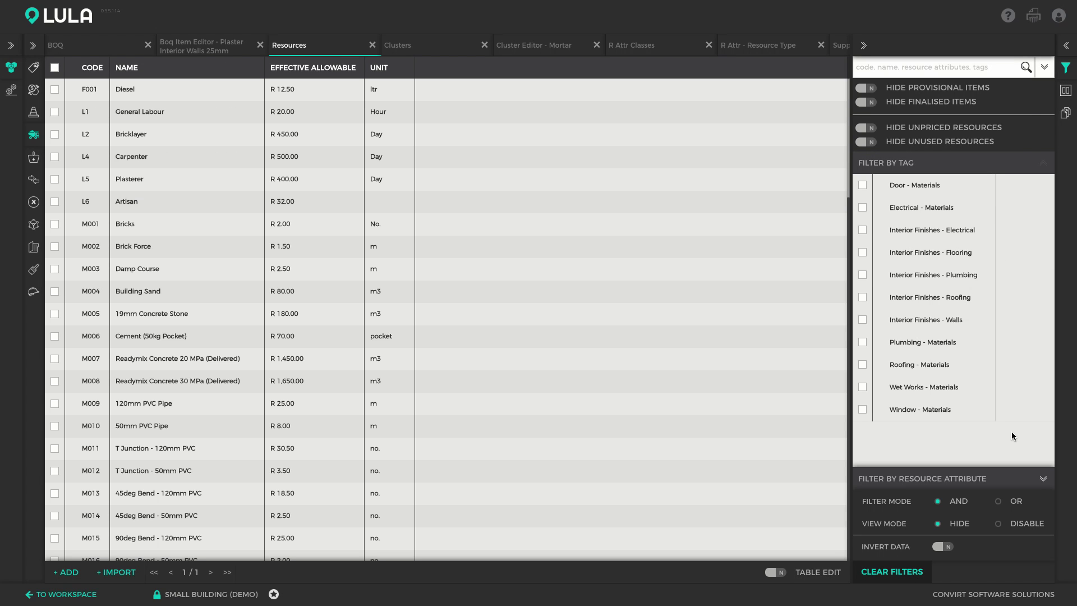
pyautogui.click(1043, 481)
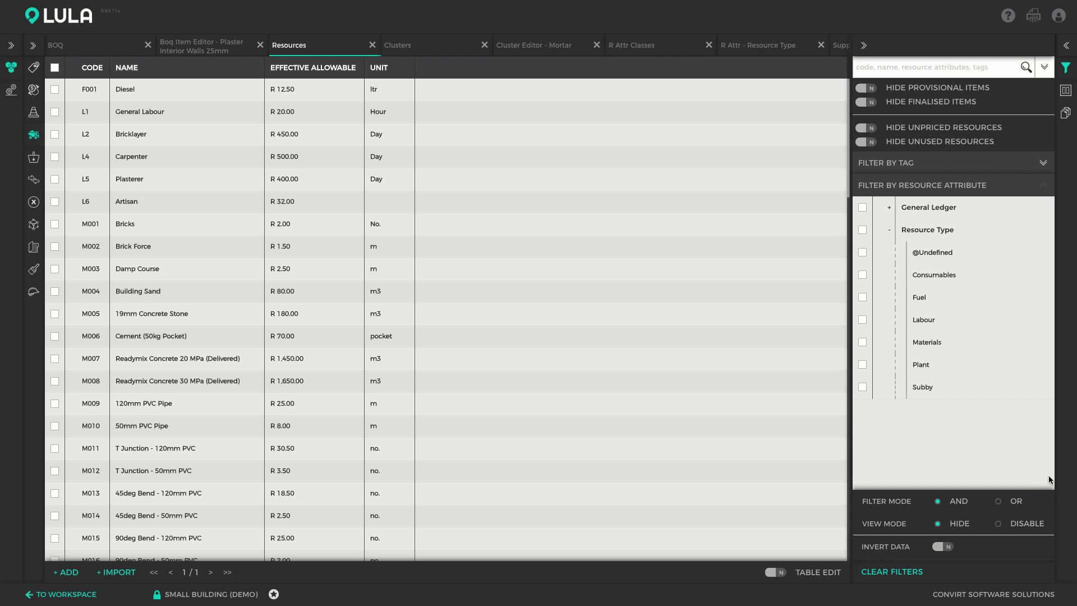
pyautogui.click(864, 343)
pyautogui.click(1068, 116)
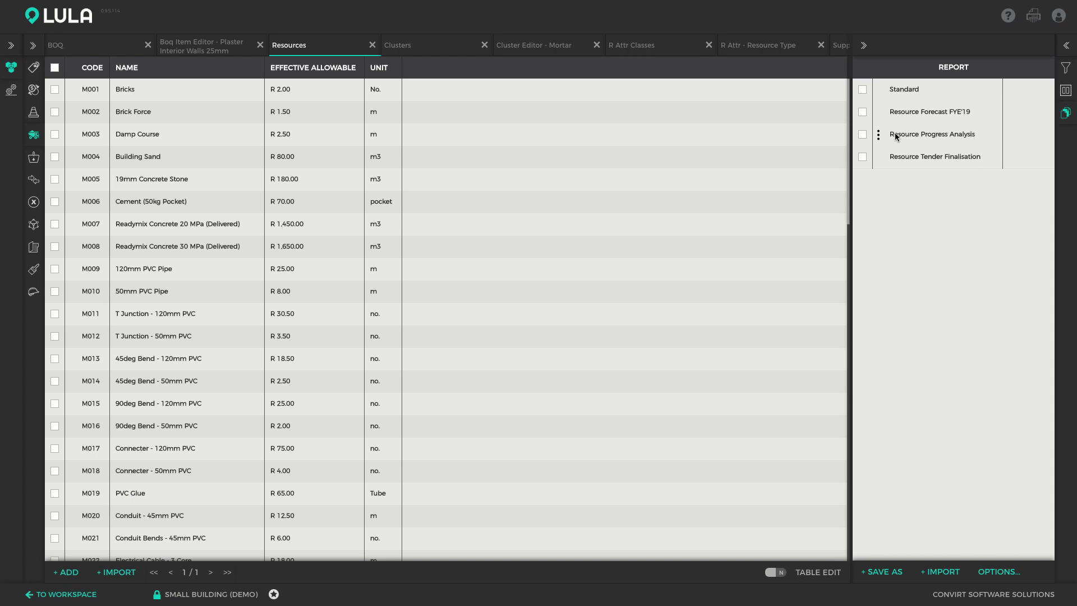
pyautogui.click(864, 134)
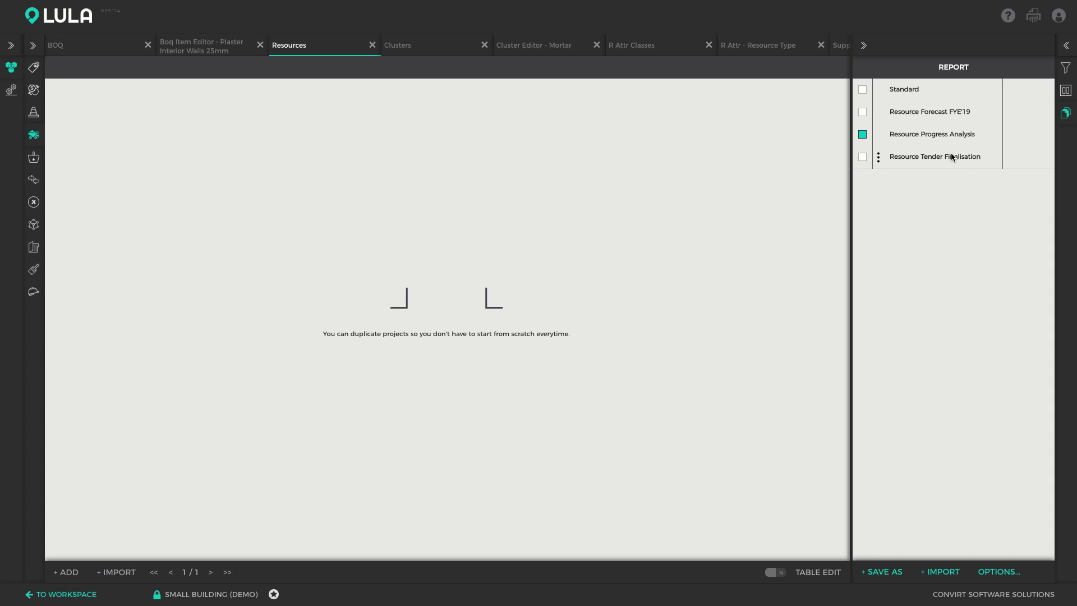
pyautogui.click(1066, 67)
pyautogui.click(863, 342)
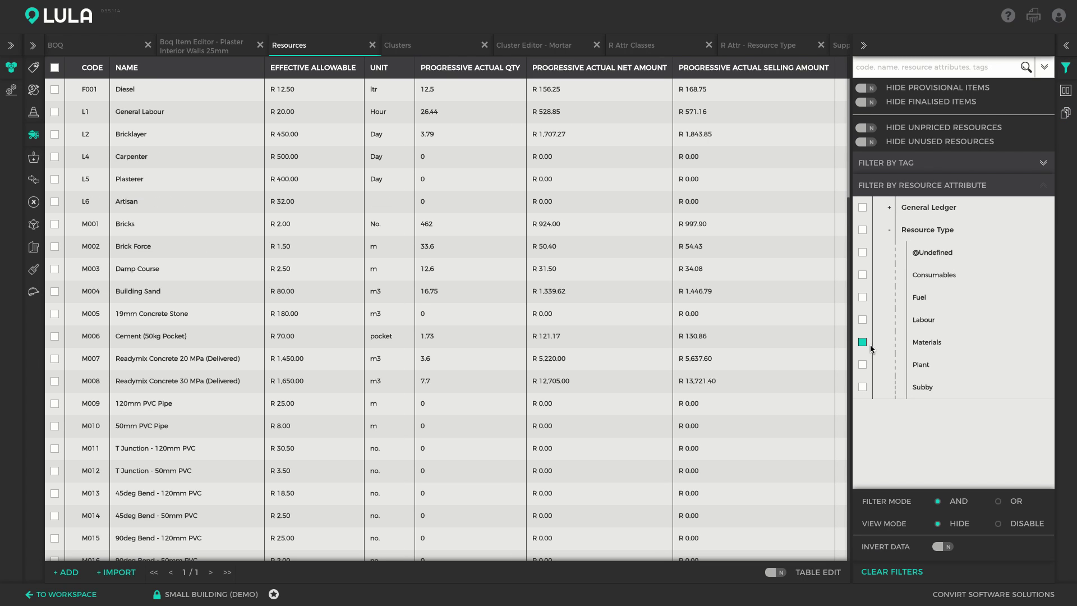
pyautogui.click(1070, 67)
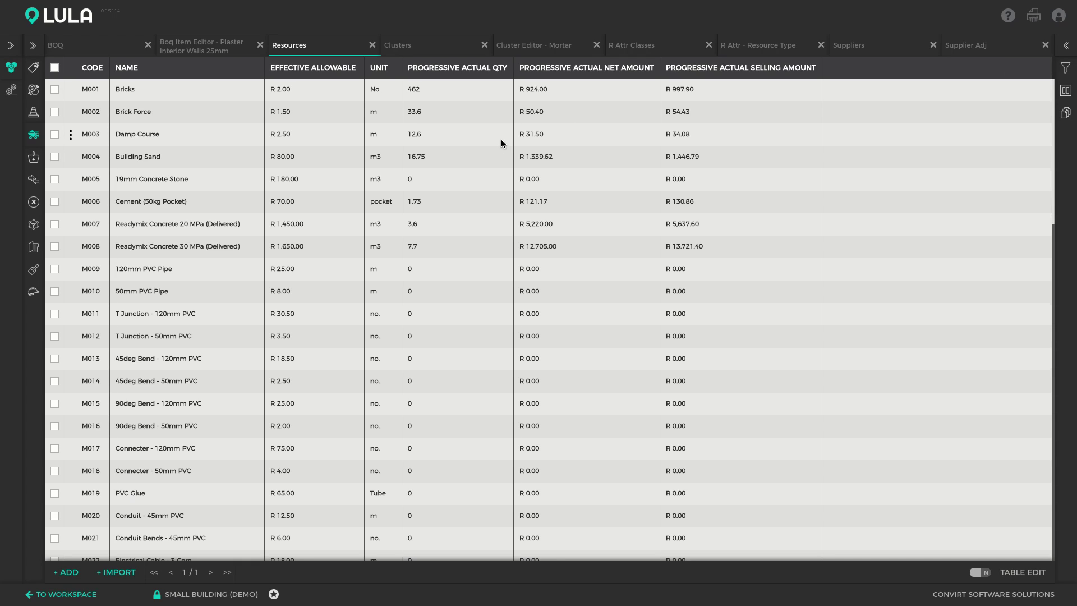
# Examine the progressive actual quantities and amounts of the material resources, including Bricks, Readymix Concrete 20 MPa and Building Sand
pyautogui.click(433, 94)
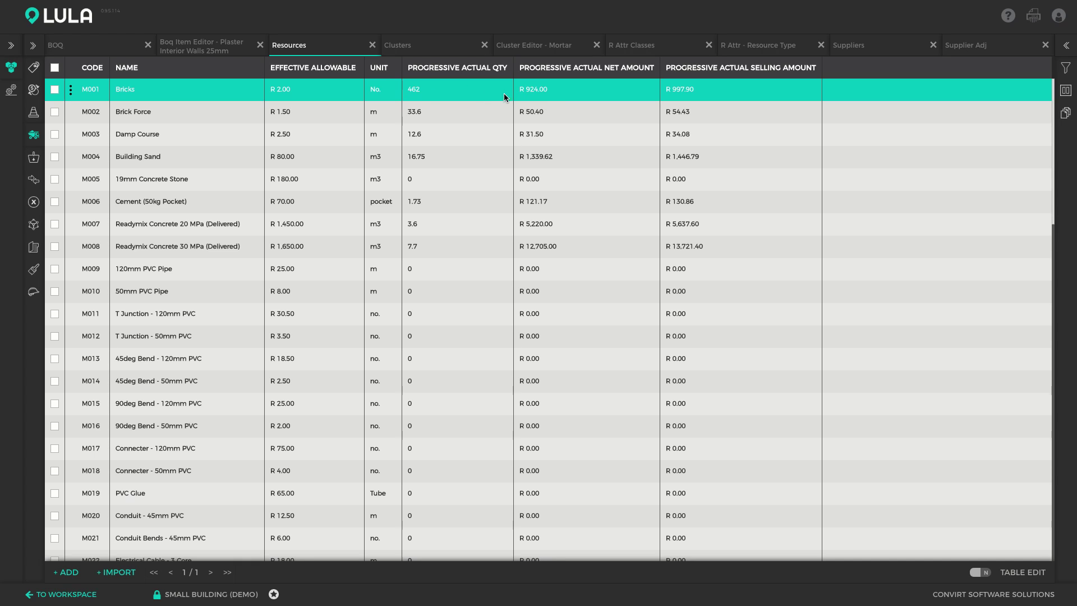
pyautogui.scroll(-10, 476, 348)
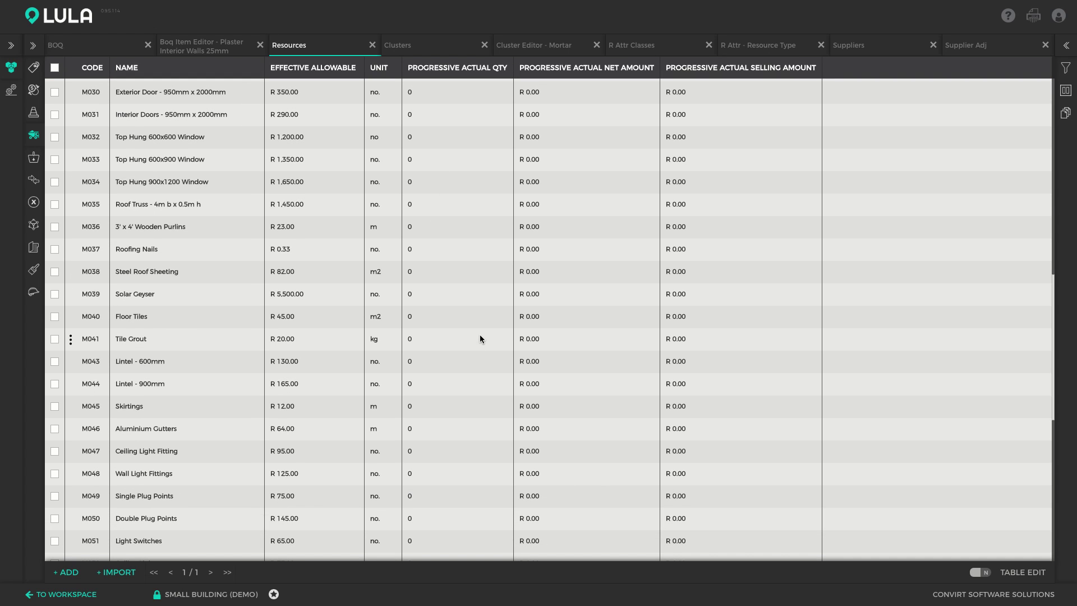
pyautogui.scroll(-5, 450, 226)
pyautogui.scroll(11, 452, 225)
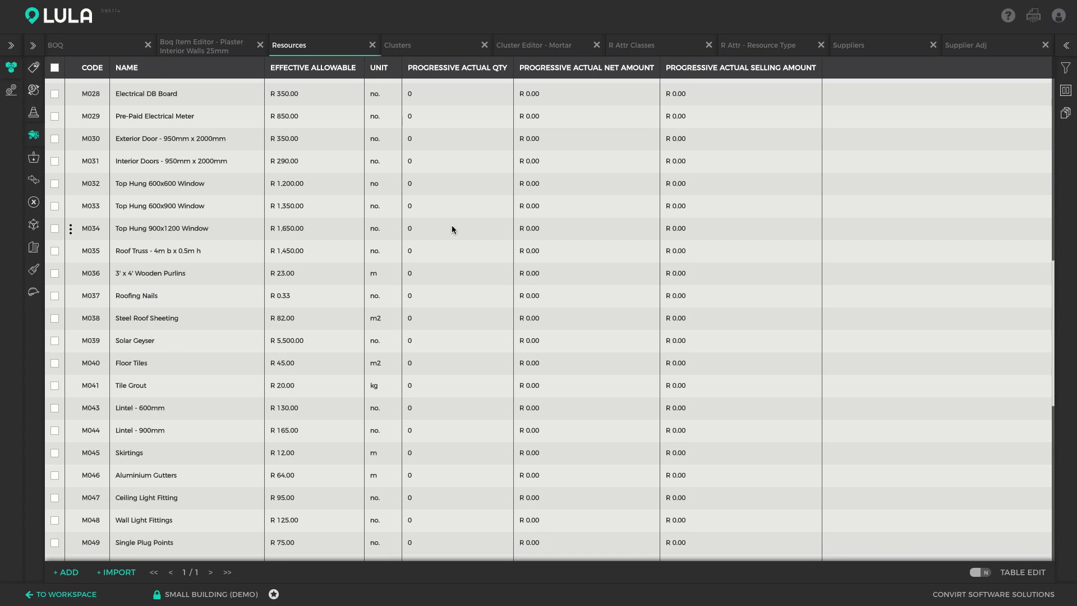
pyautogui.scroll(5, 453, 227)
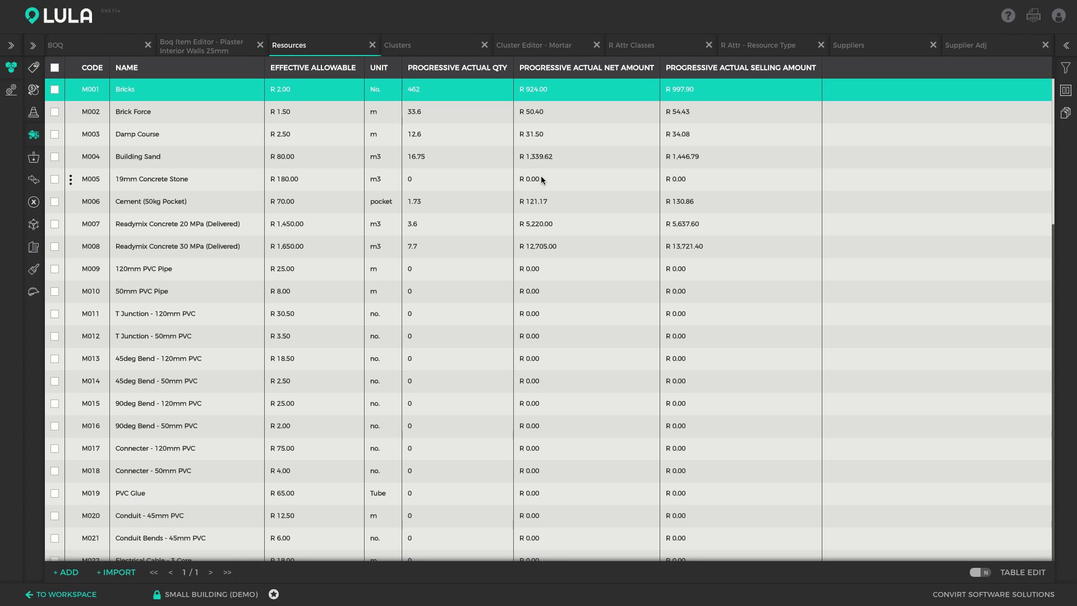
pyautogui.click(428, 225)
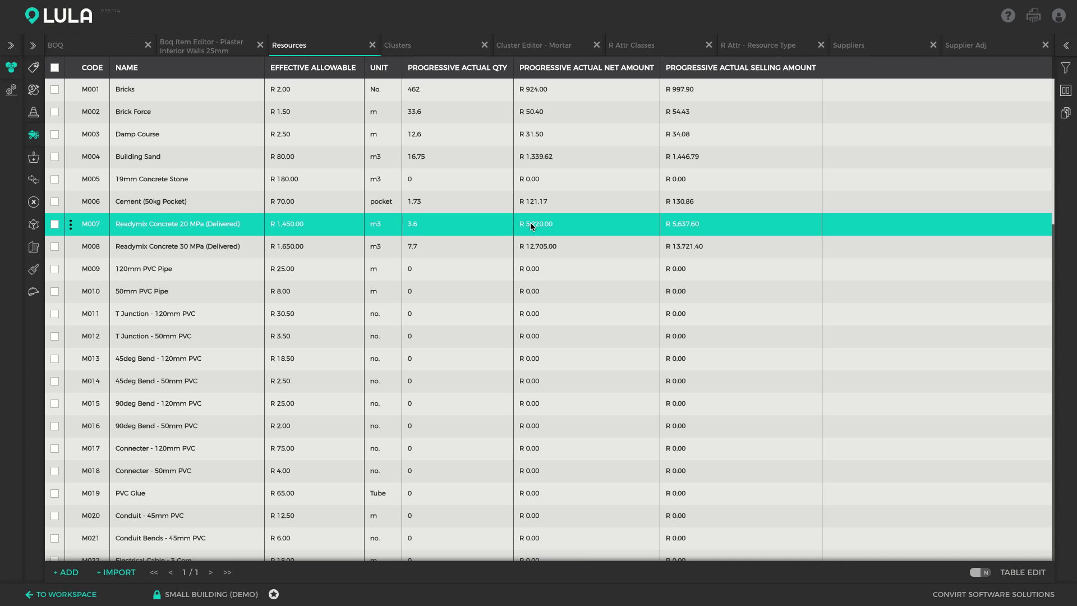
pyautogui.click(506, 163)
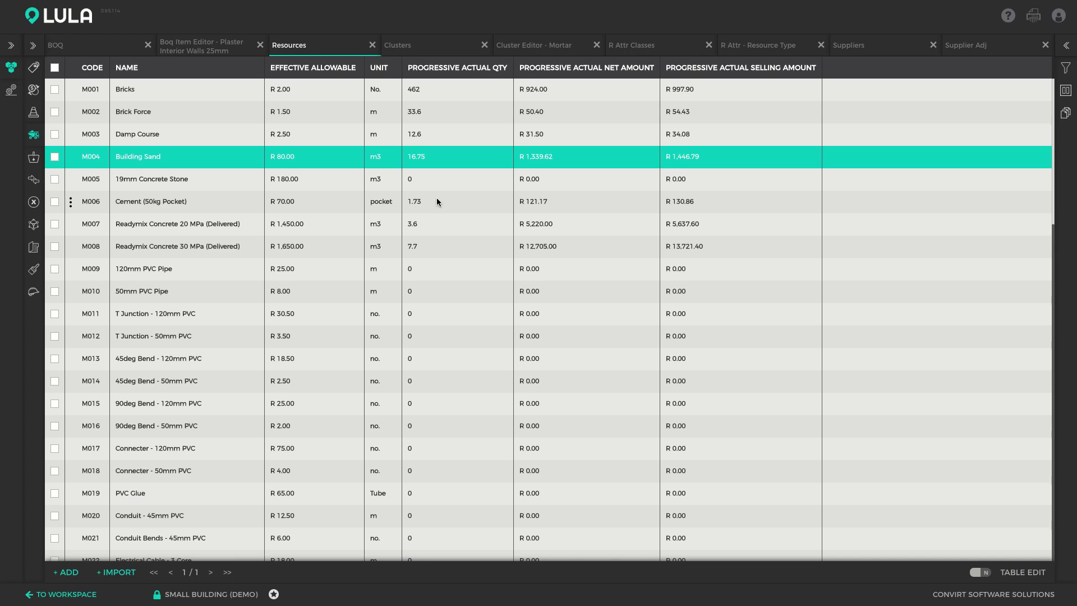
# Apply the Resource Type Forecast FYE'19 report to the resource types and inspect the forecast and remainder amounts from Fuel to Subby
pyautogui.click(772, 48)
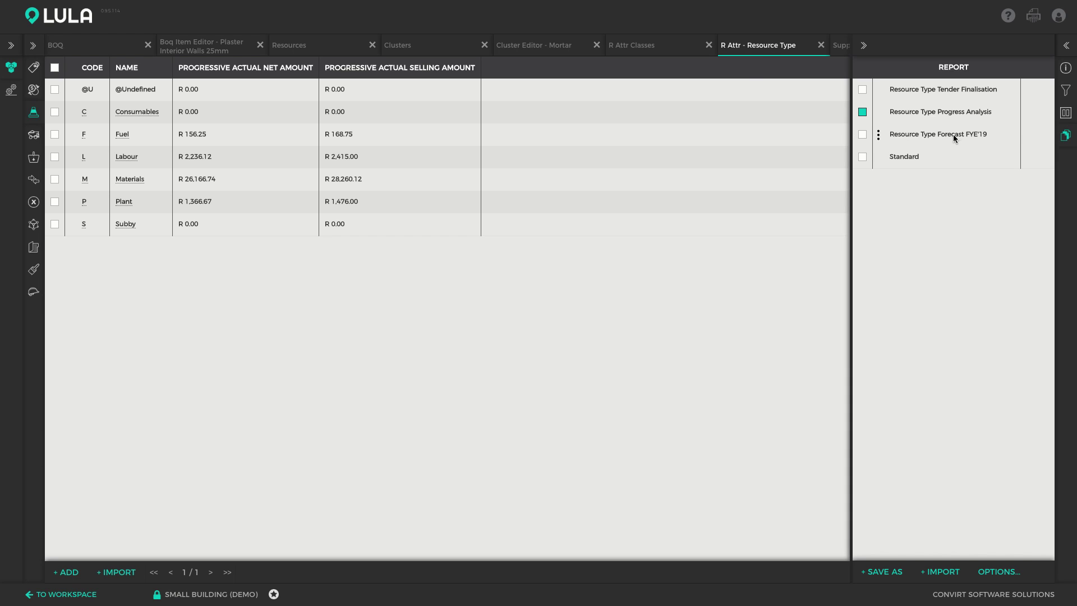
pyautogui.click(863, 135)
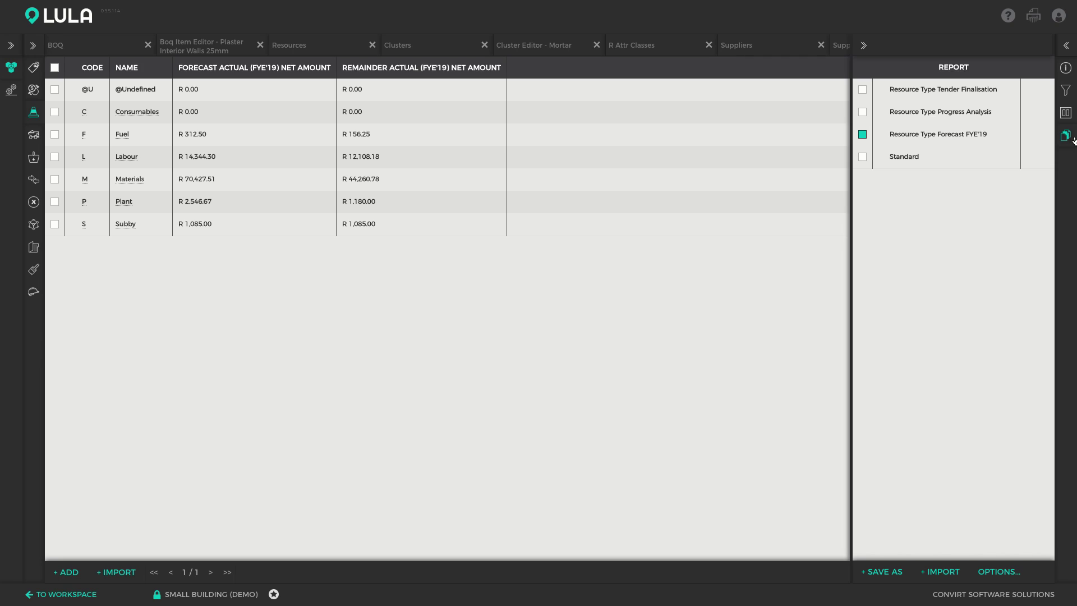
pyautogui.click(1073, 140)
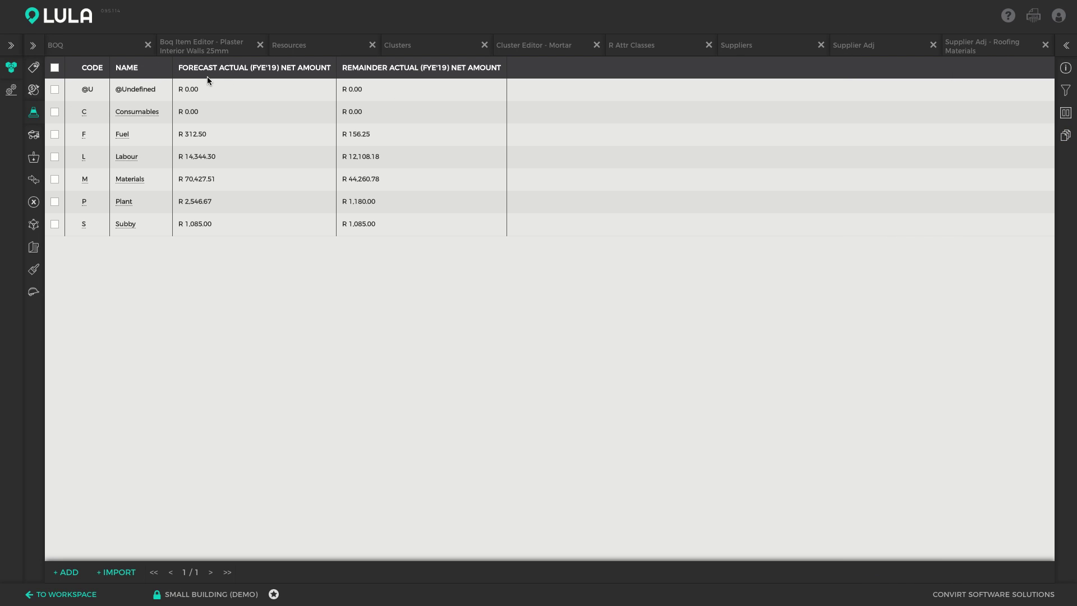
pyautogui.click(142, 131)
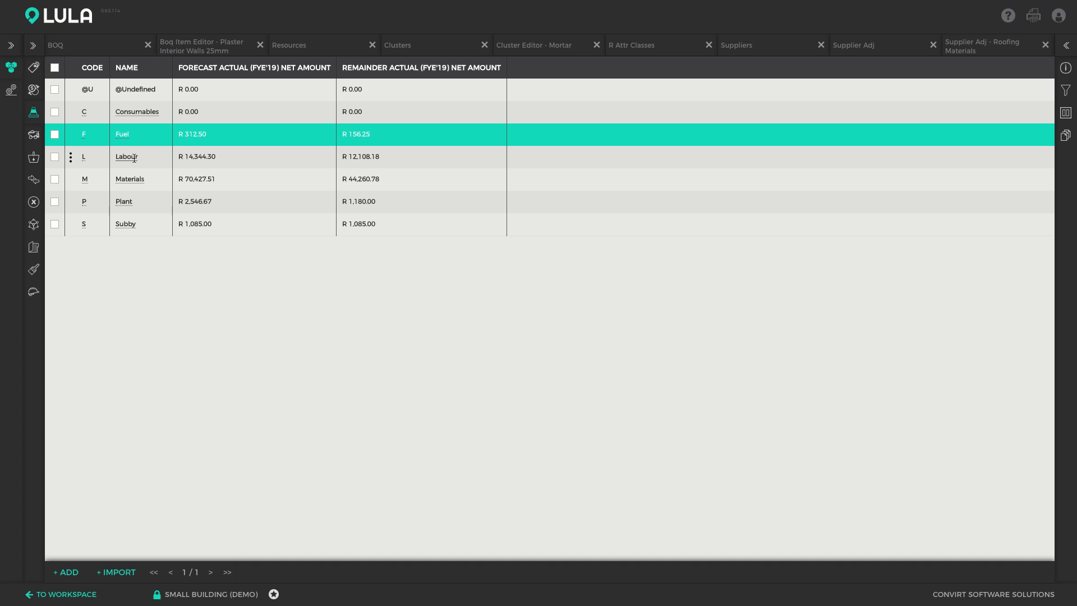
pyautogui.click(205, 160)
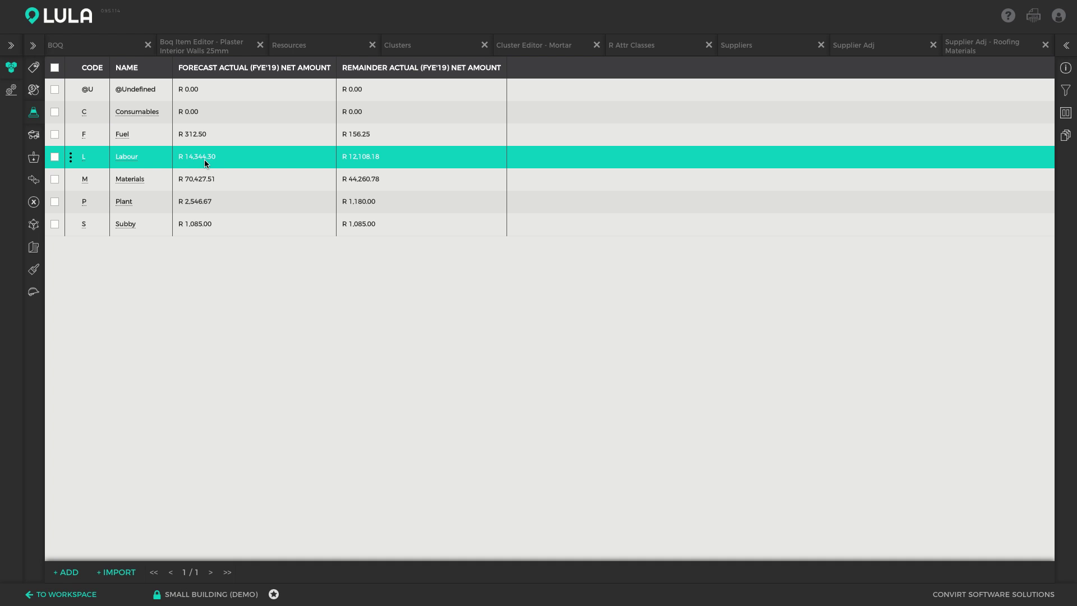
pyautogui.click(379, 184)
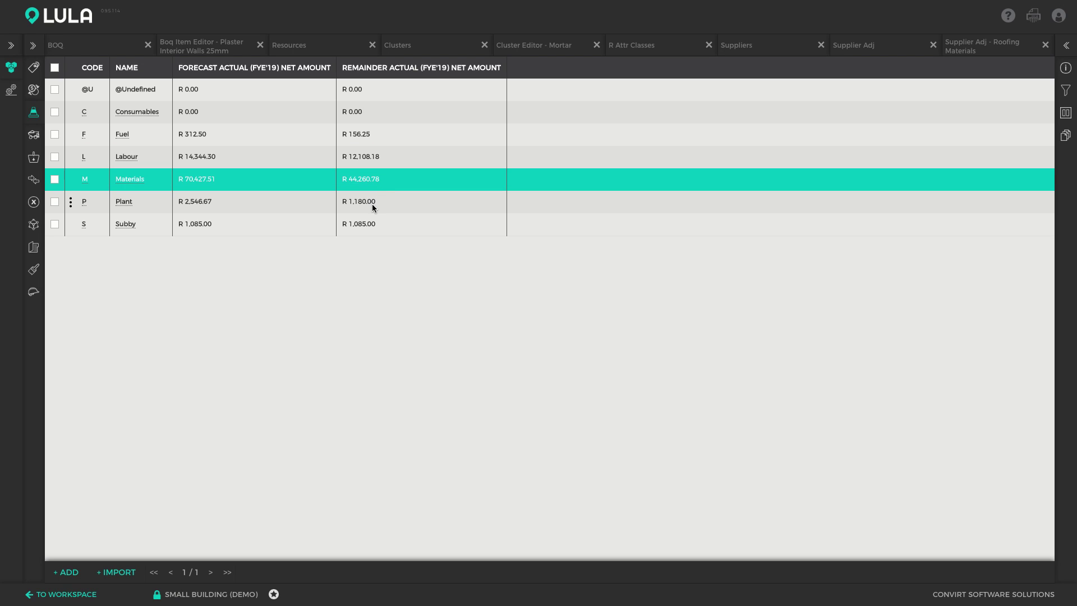
pyautogui.click(373, 203)
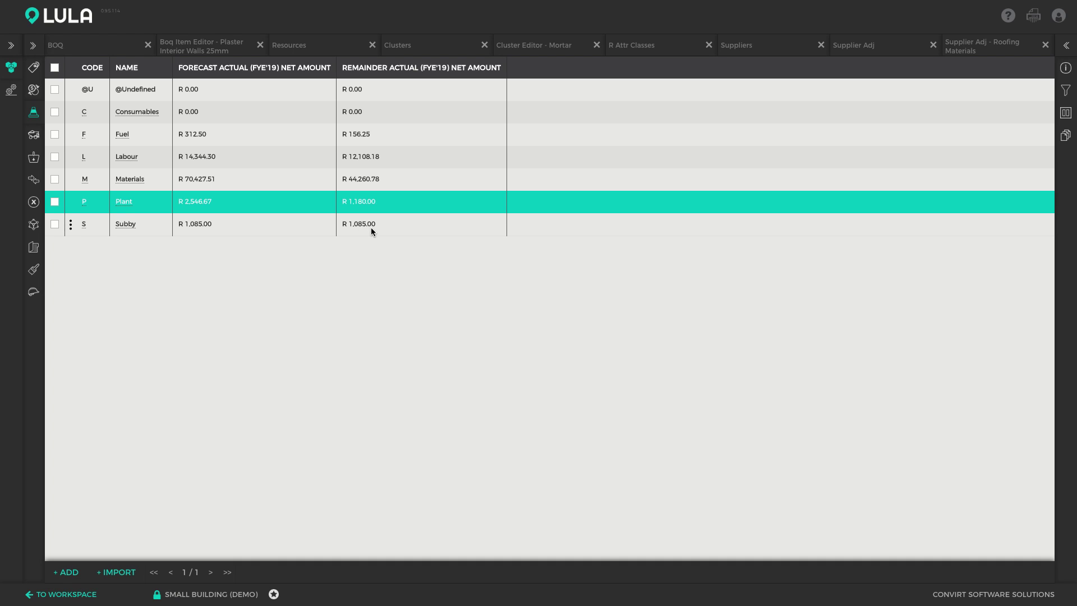
pyautogui.click(371, 227)
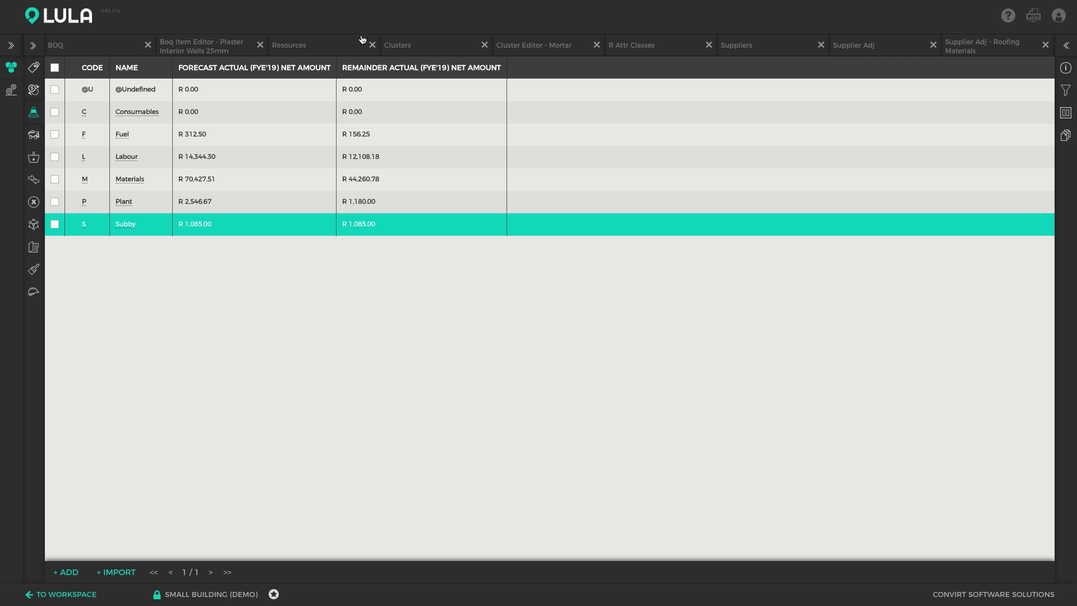
# Return to the resources list and apply the Resource Forecast FYE'19 report to it
pyautogui.click(342, 49)
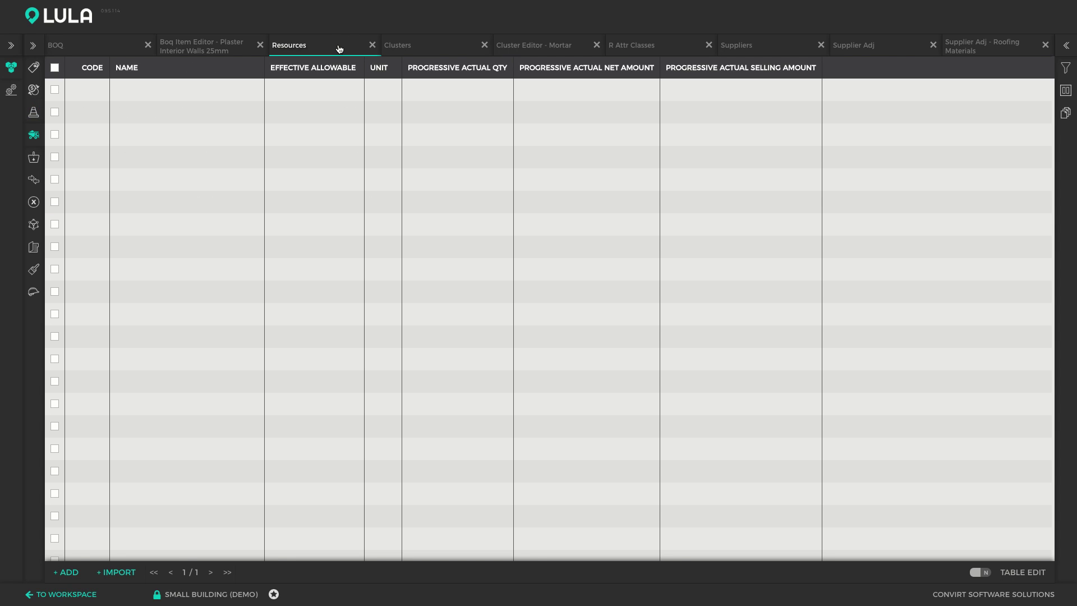
pyautogui.click(1067, 116)
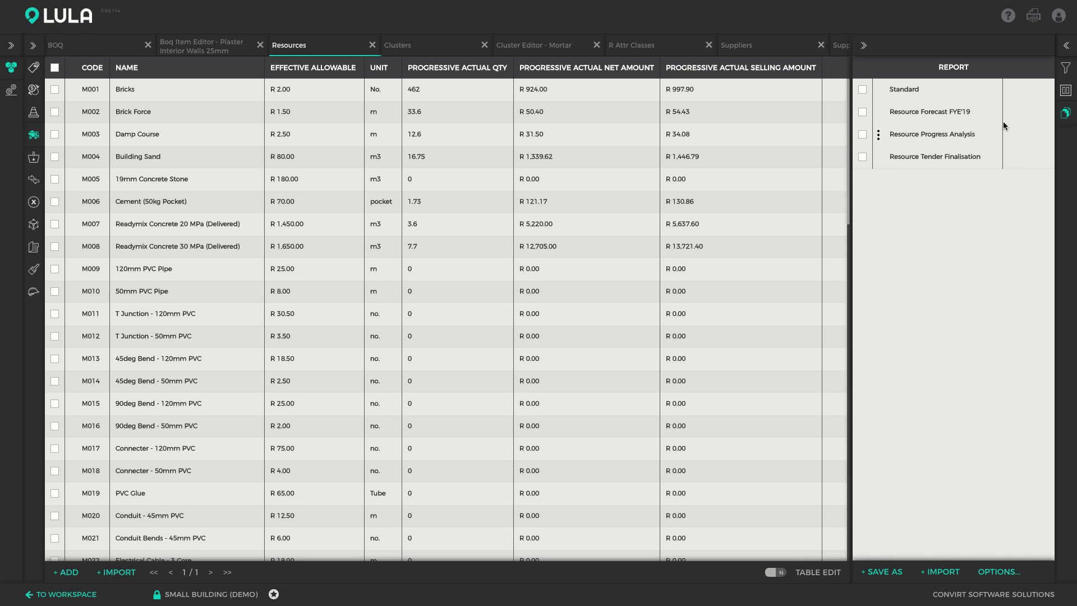
pyautogui.click(923, 112)
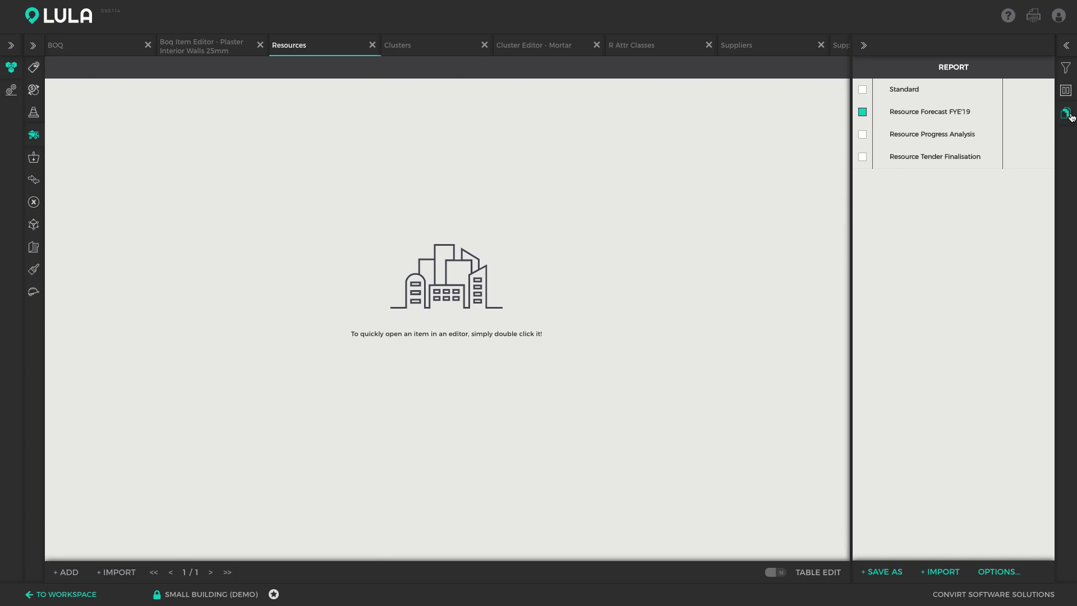
pyautogui.click(1069, 115)
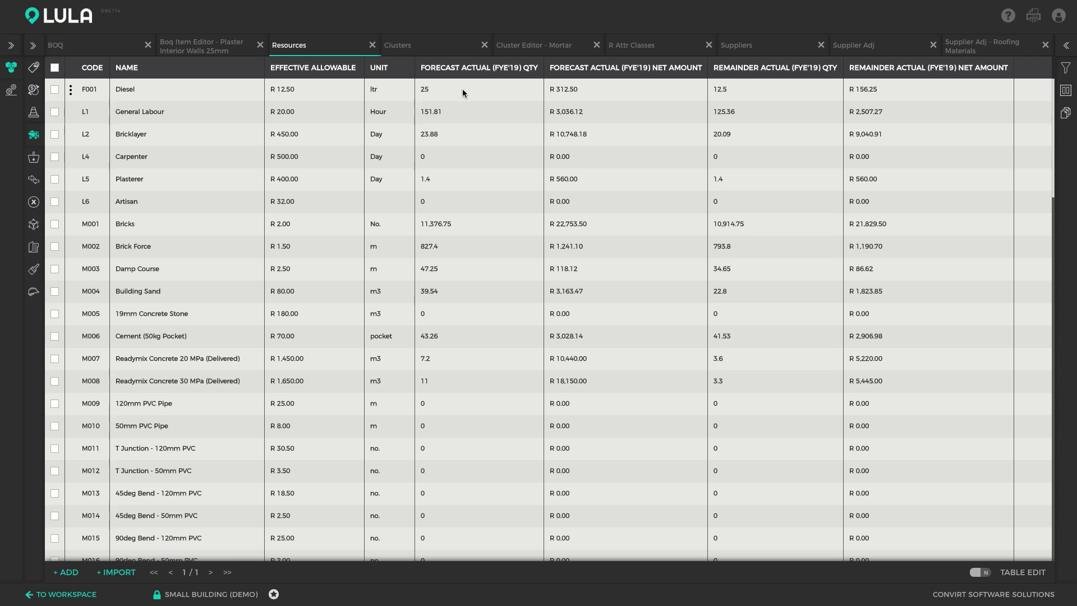
# Examine the forecast and remainder quantities and net amounts of Diesel, Bricks and the labour resources
pyautogui.click(586, 93)
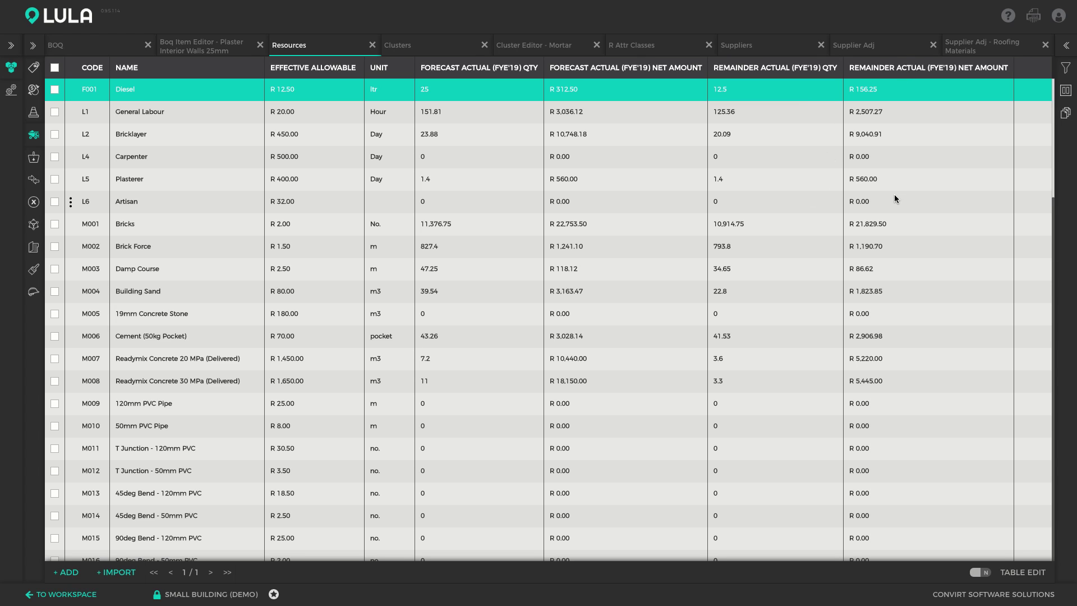
pyautogui.click(166, 220)
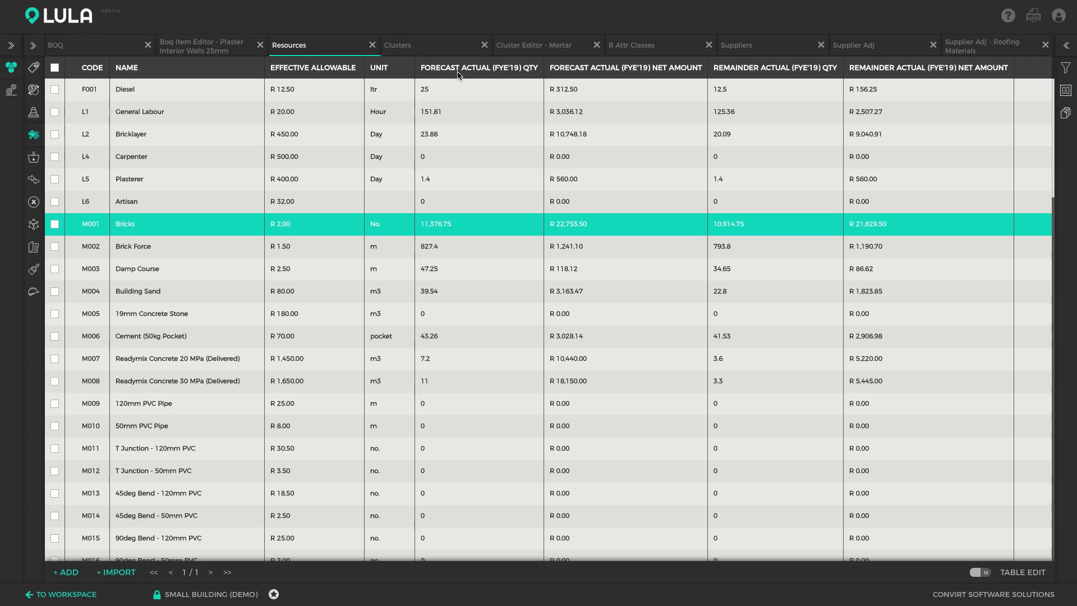
pyautogui.click(463, 93)
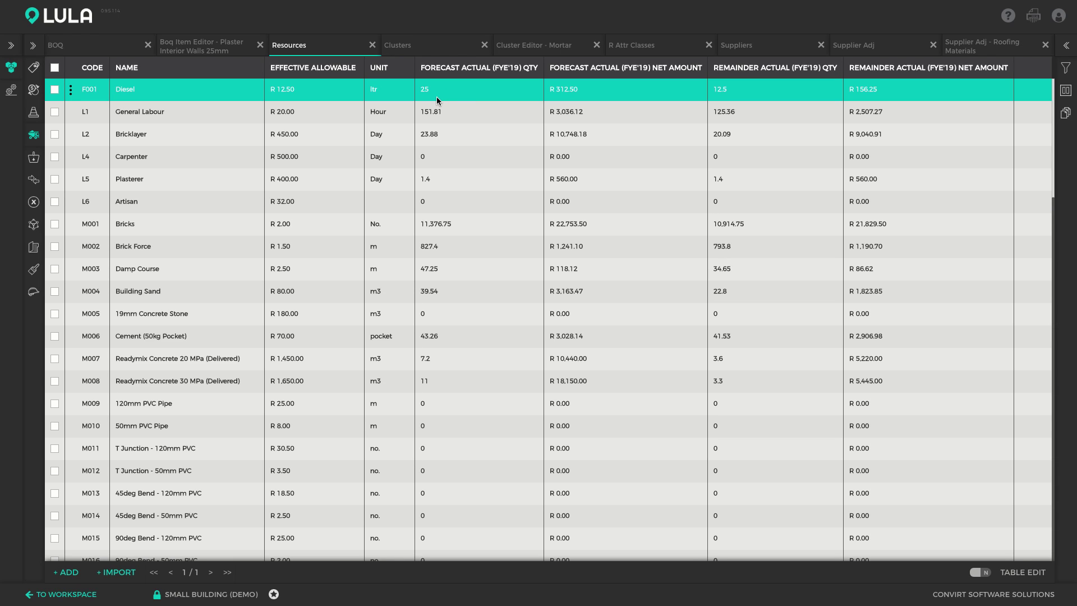
pyautogui.click(429, 117)
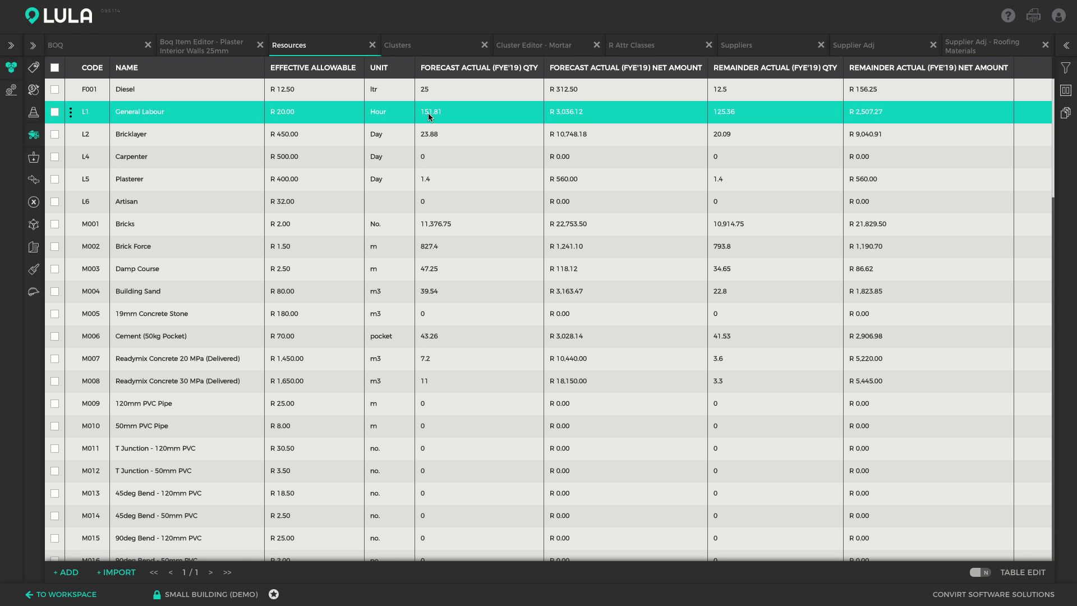
pyautogui.click(407, 157)
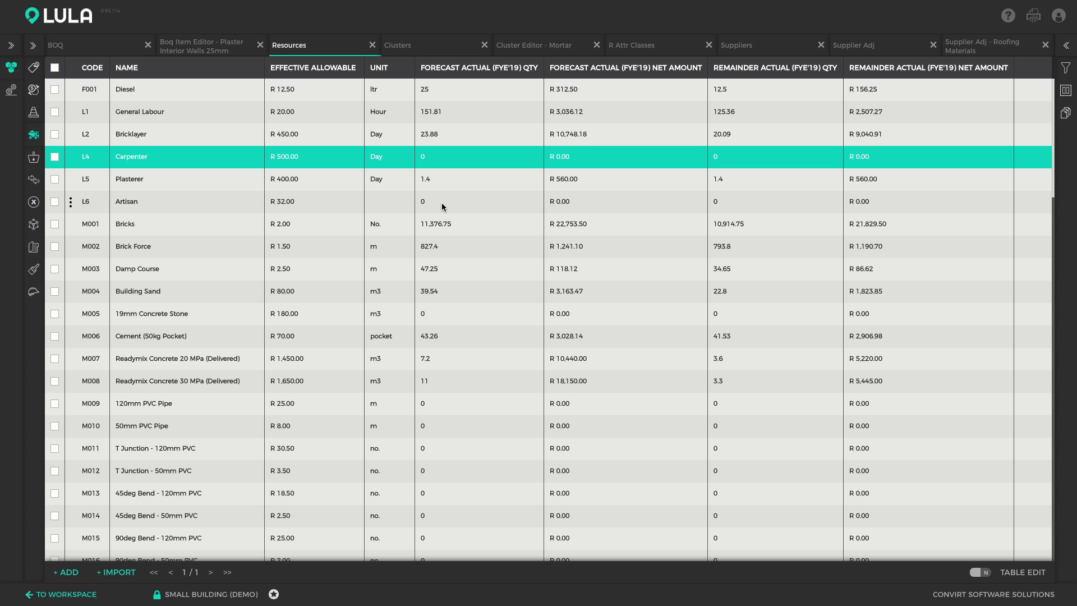
pyautogui.click(373, 133)
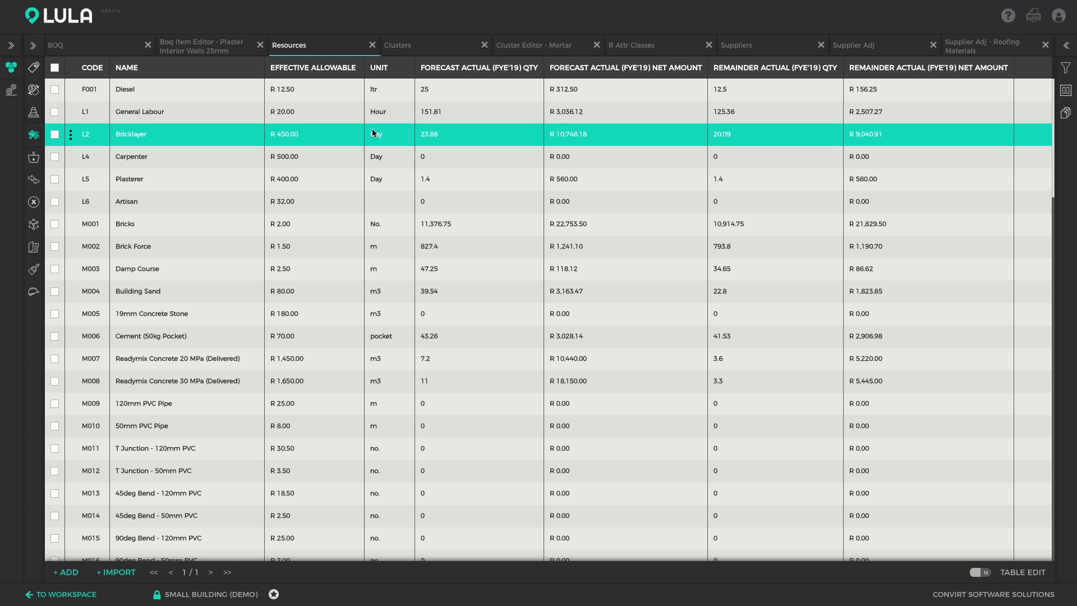